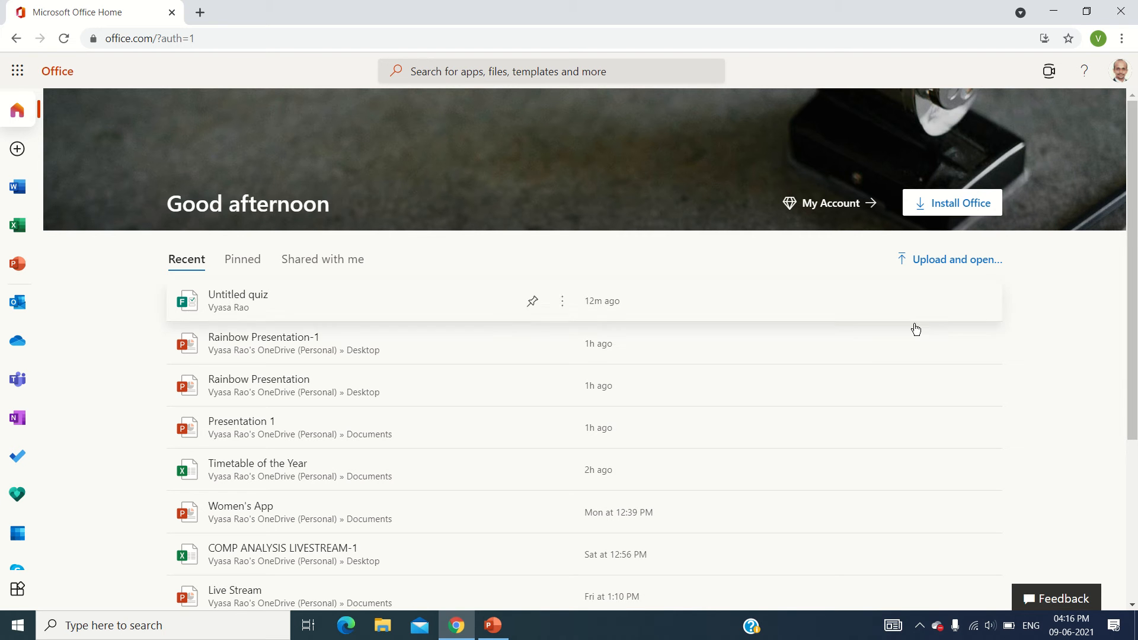
Step: Find Microsoft Store among the installed Windows apps and open it
left_click(25, 631)
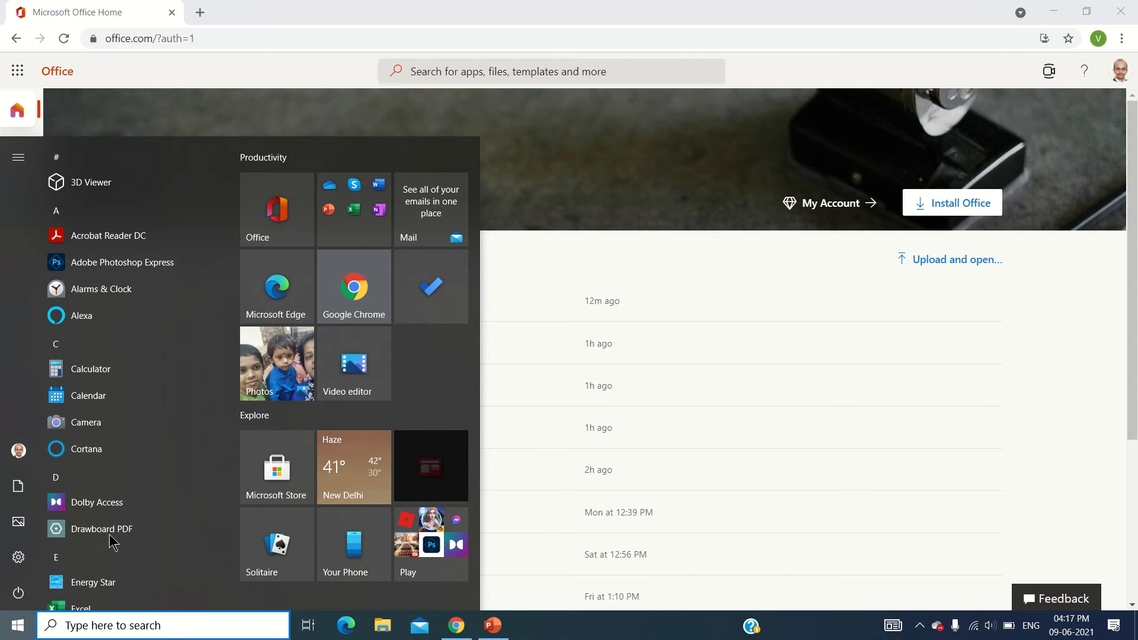
scroll(118, 544, "down", 4)
scroll(127, 544, "down", 10)
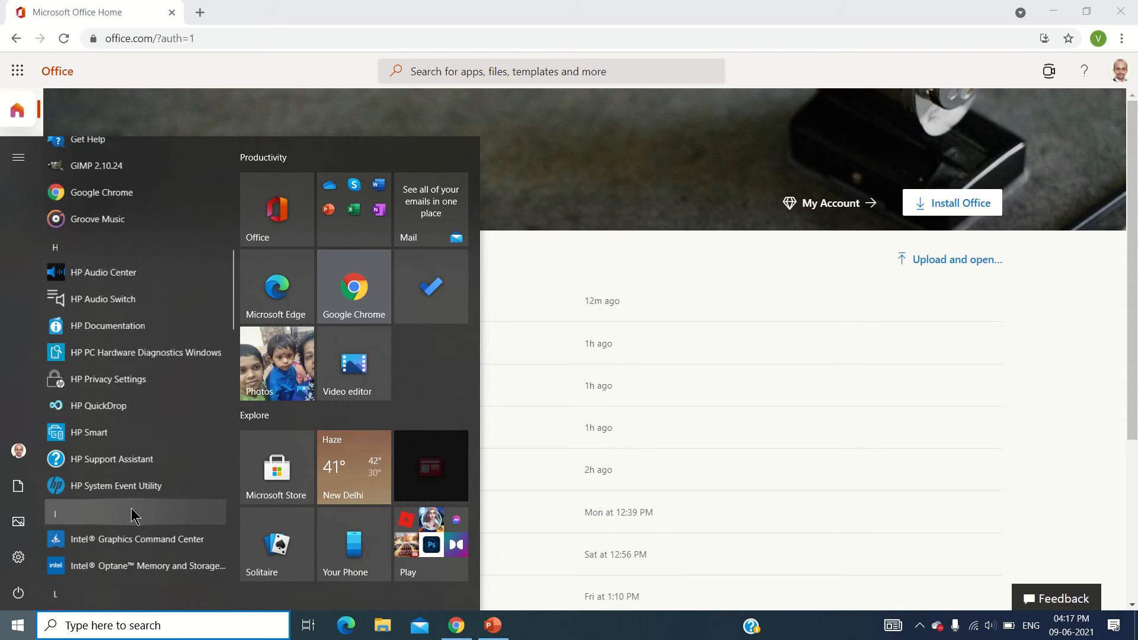
scroll(132, 511, "down", 2)
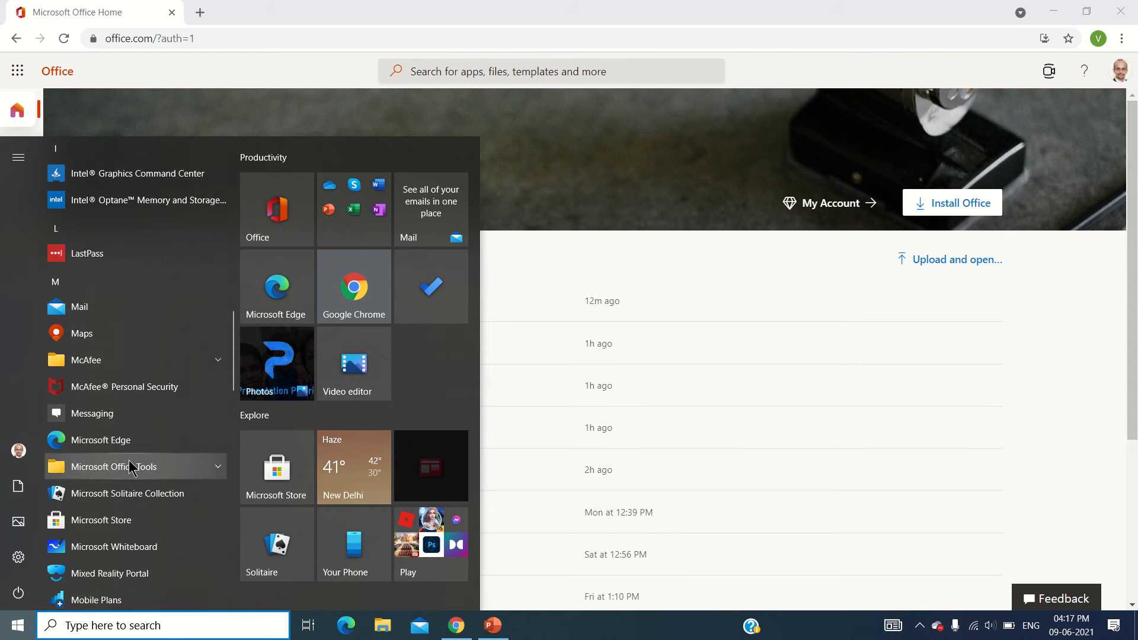
left_click(134, 525)
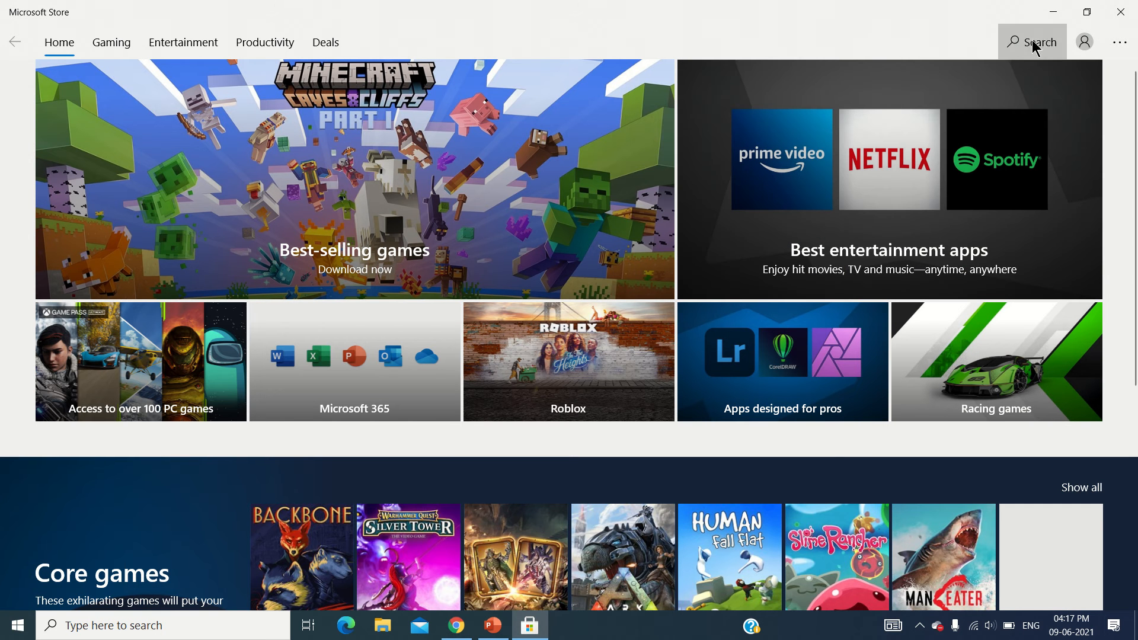
Step: Search the Microsoft Store for Office and open the Office app's product page
left_click(1031, 41)
type("offi")
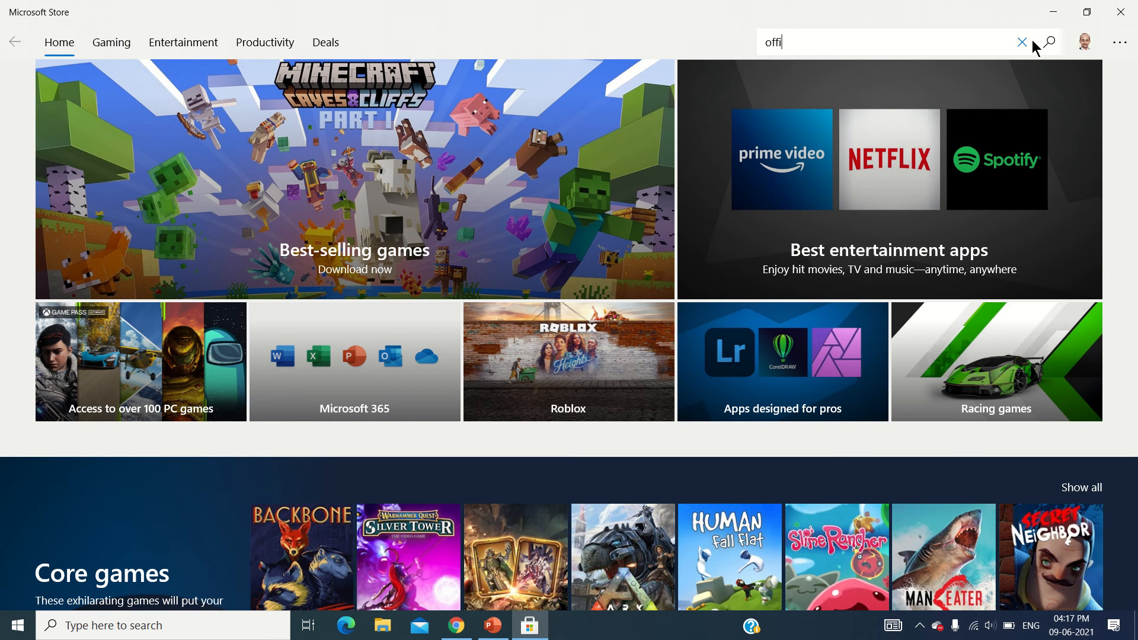
key("Return")
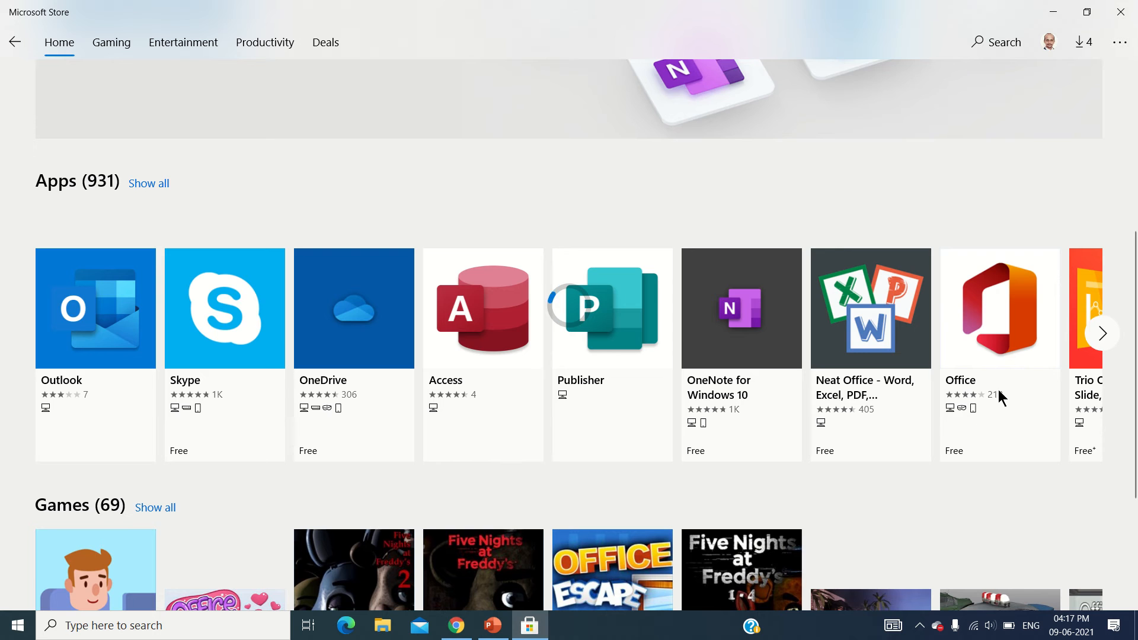
left_click(1015, 333)
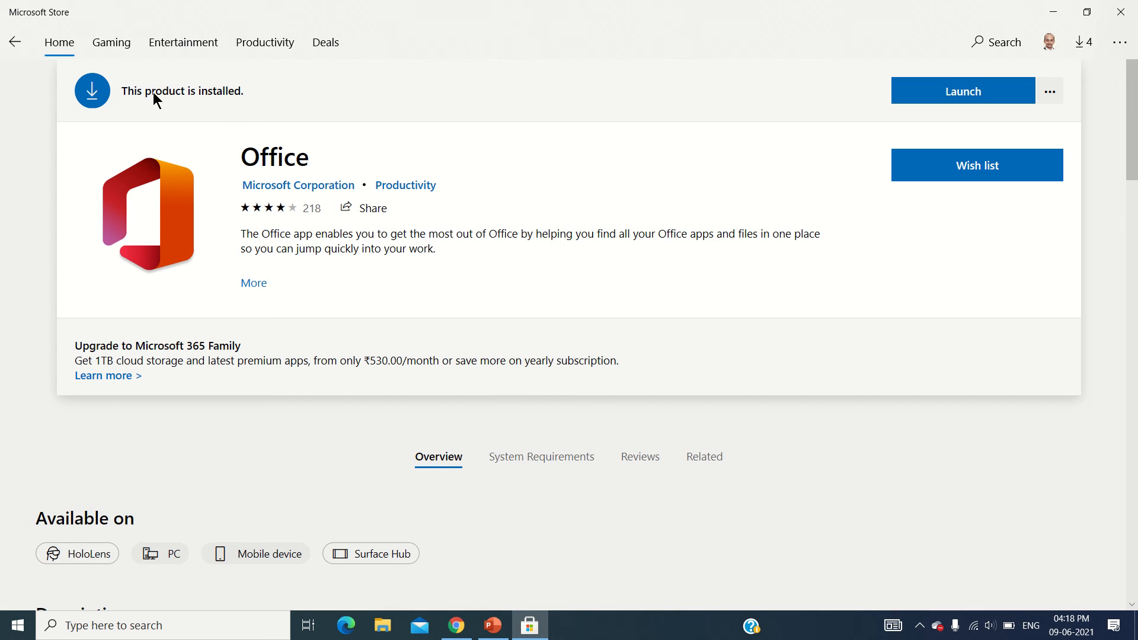
Step: Launch the installed Office app, dismiss its introductory prompts, and close both it and the Microsoft Store
left_click(958, 99)
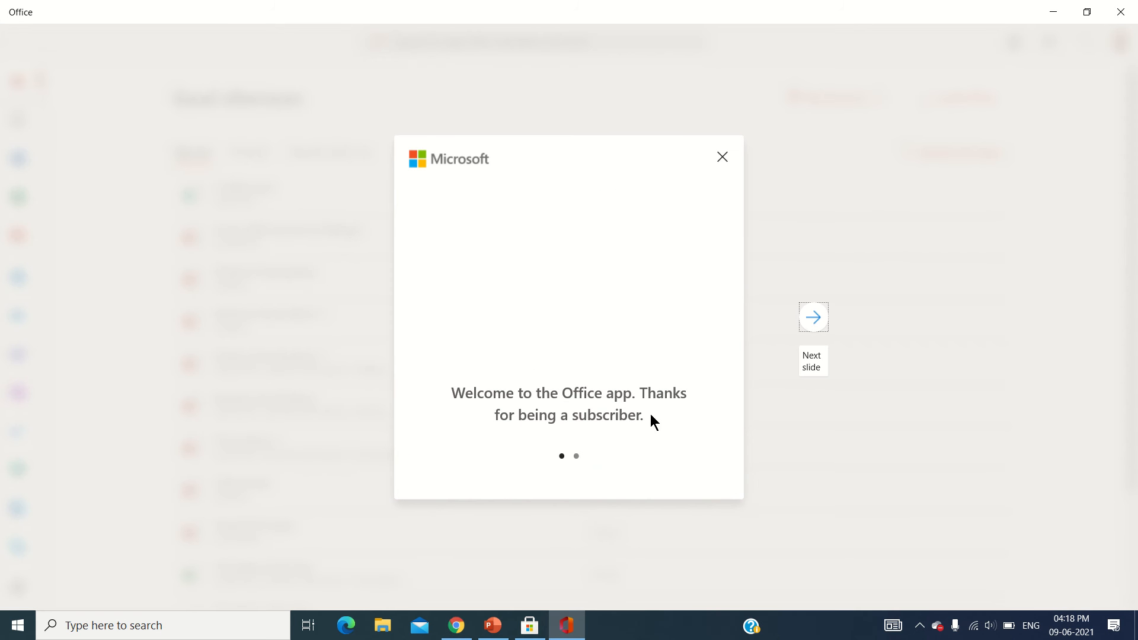
left_click(722, 157)
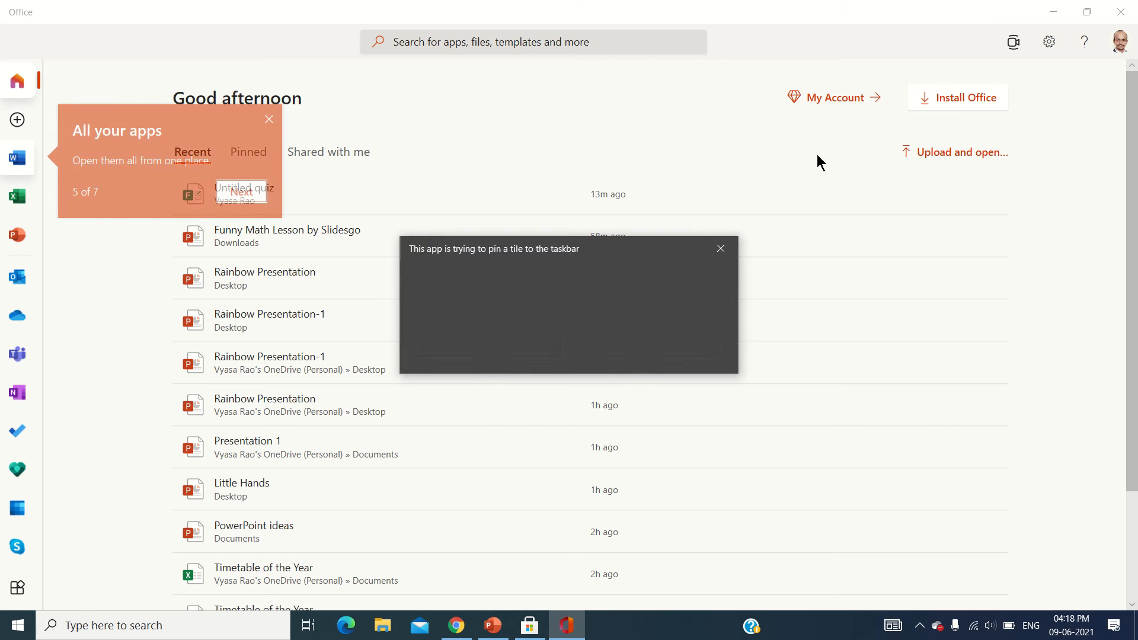
left_click(720, 248)
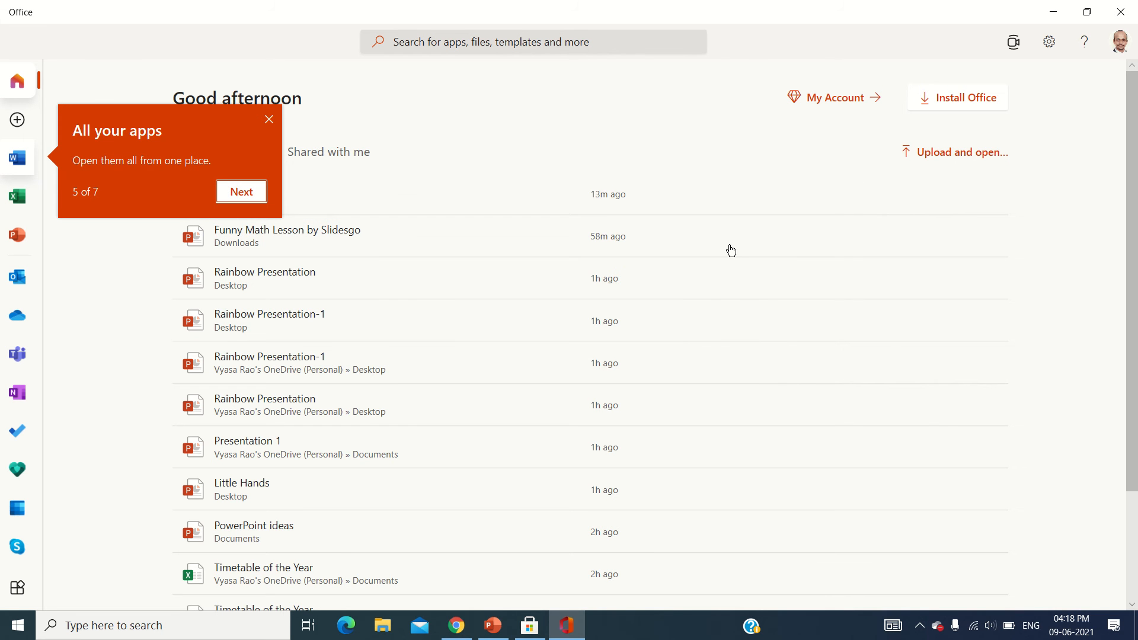
left_click(1120, 11)
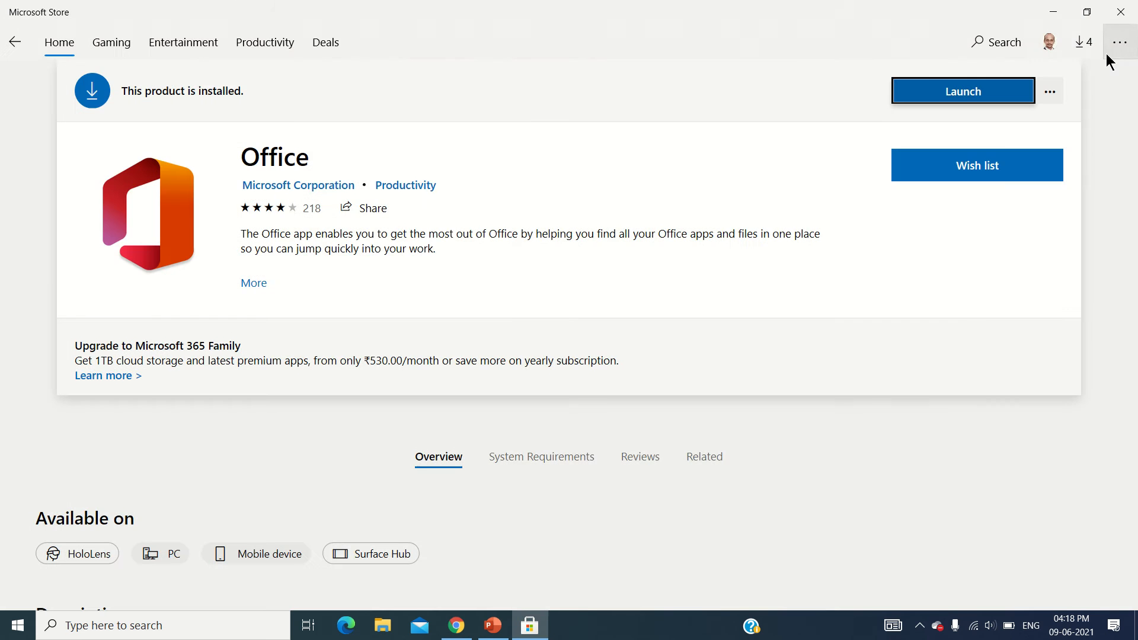
left_click(1120, 11)
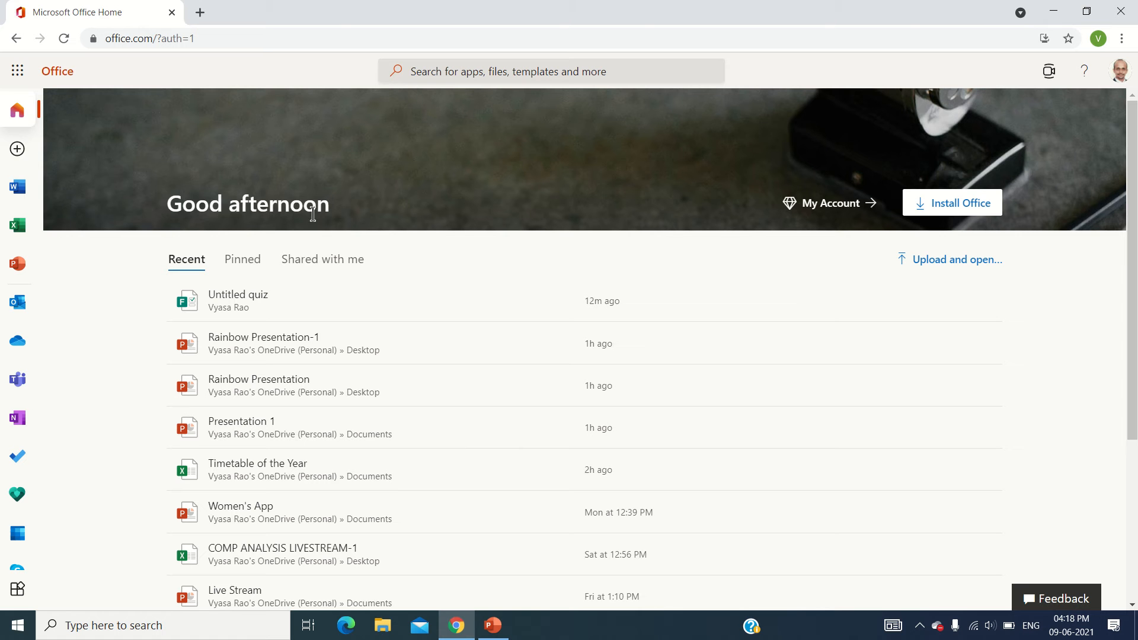
Step: Look through the full list of Microsoft 365 apps on the Office website and open Forms
left_click(20, 76)
left_click(31, 381)
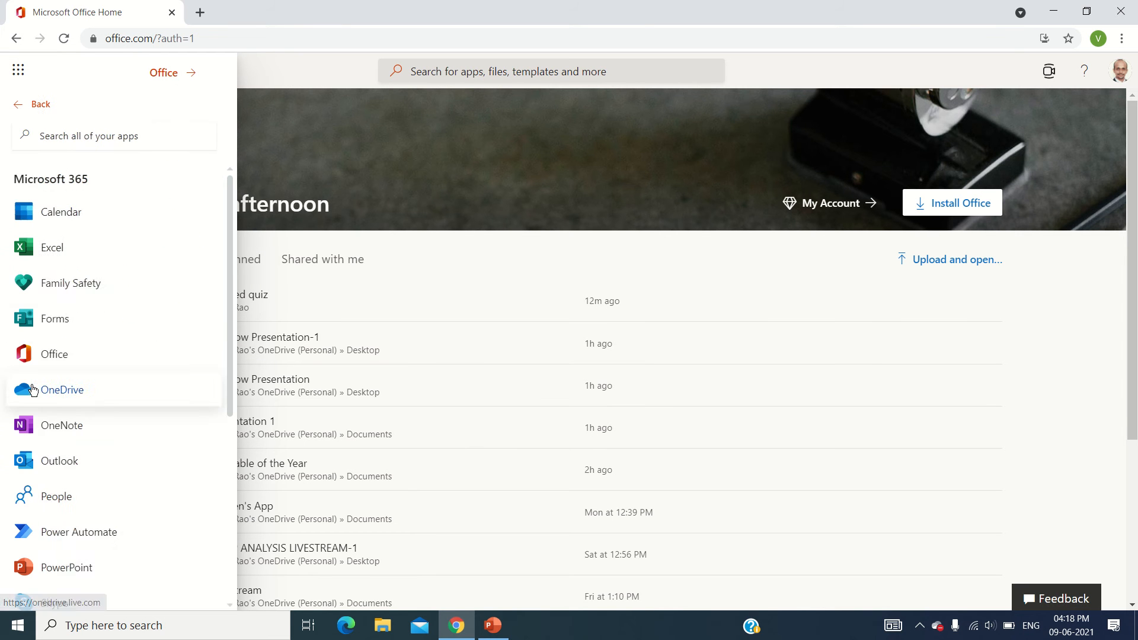
scroll(95, 415, "down", 6)
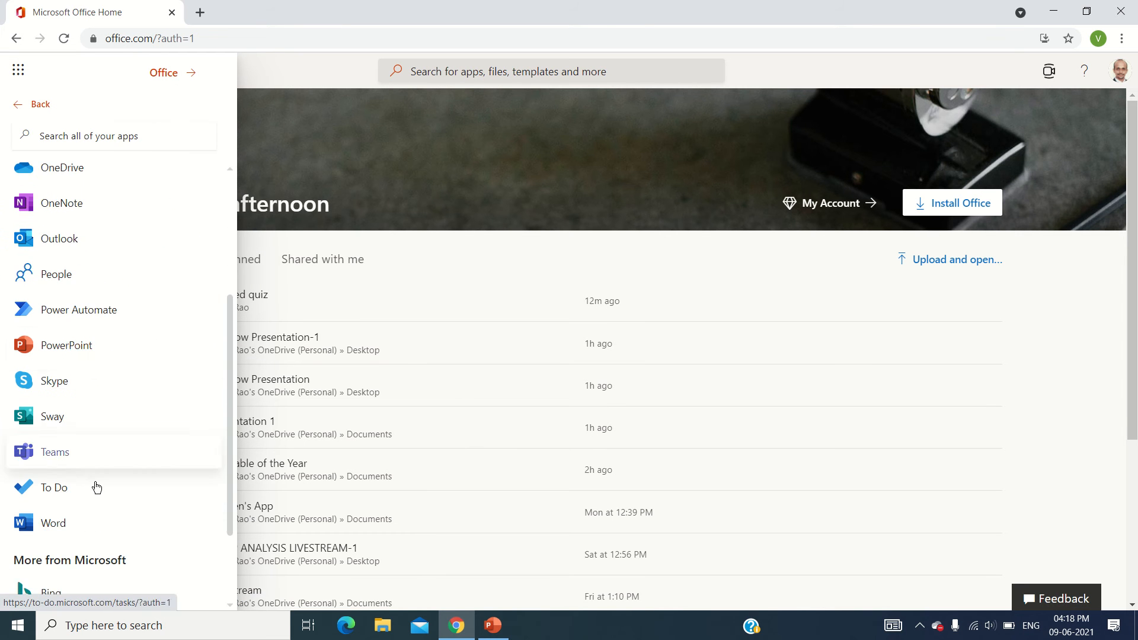
scroll(97, 491, "up", 6)
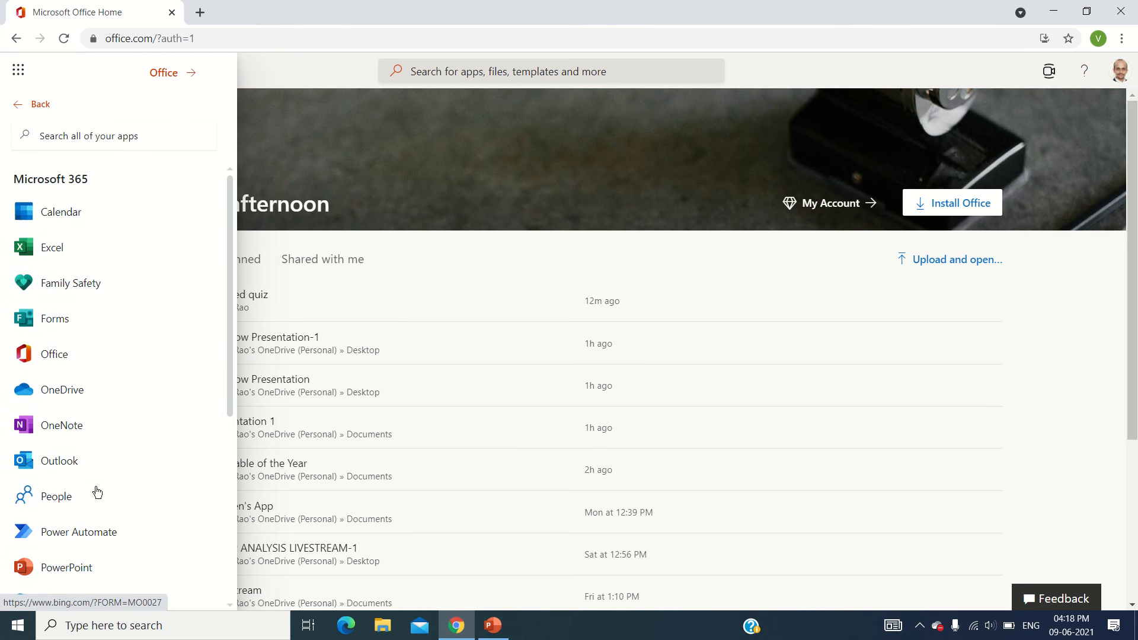
left_click(77, 323)
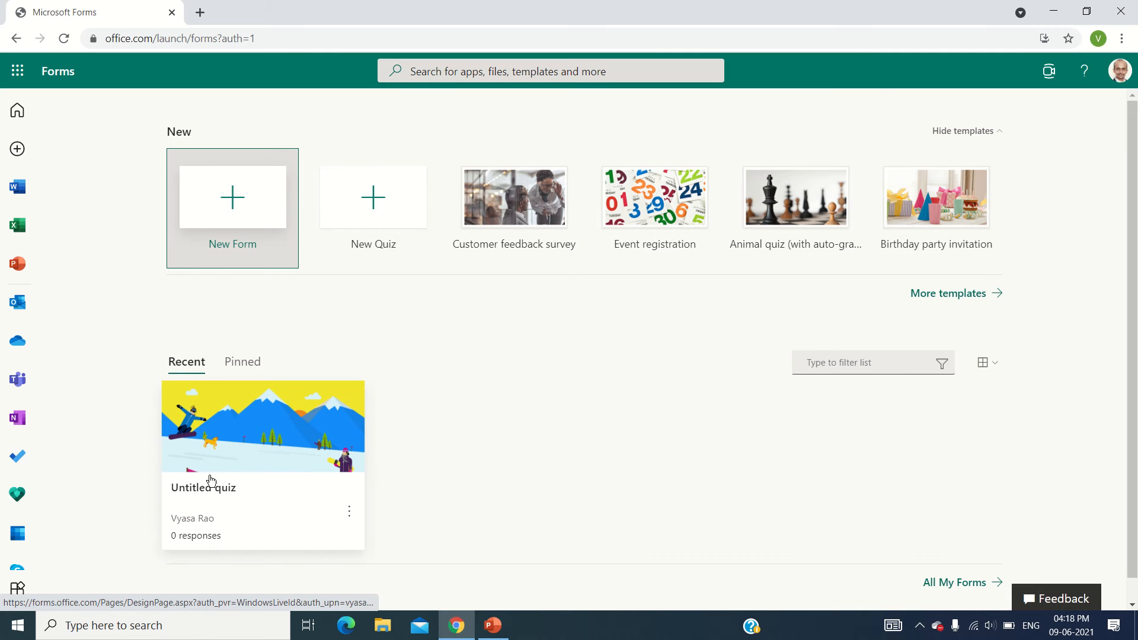
Step: Create a new blank form in Microsoft Forms
scroll(253, 448, "down", 1)
scroll(258, 430, "up", 1)
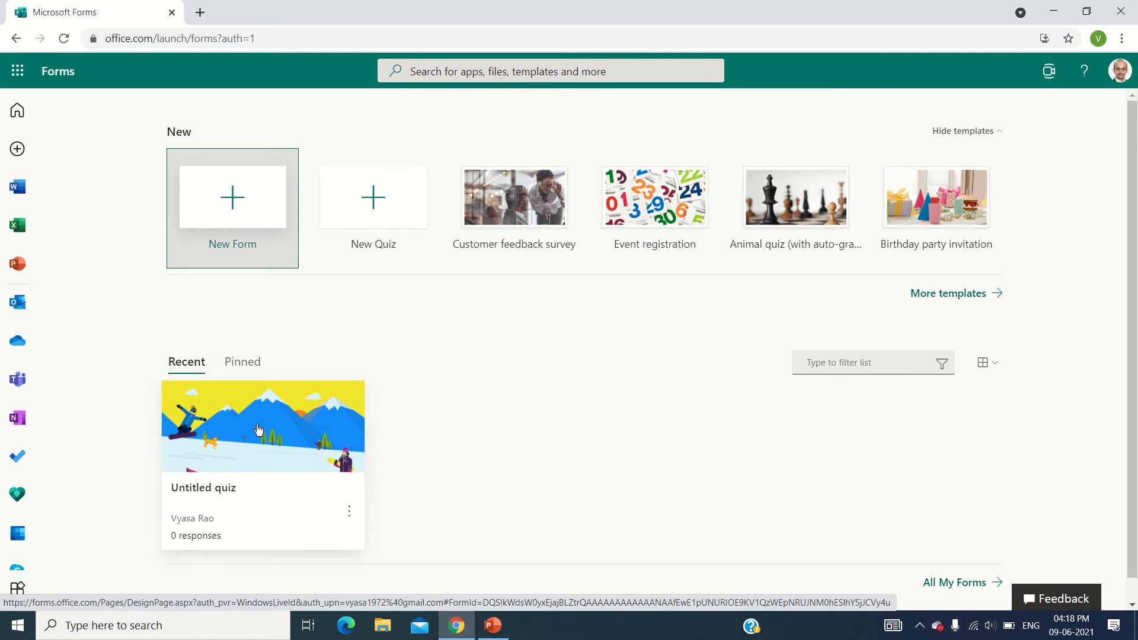
scroll(258, 430, "down", 1)
left_click(233, 223)
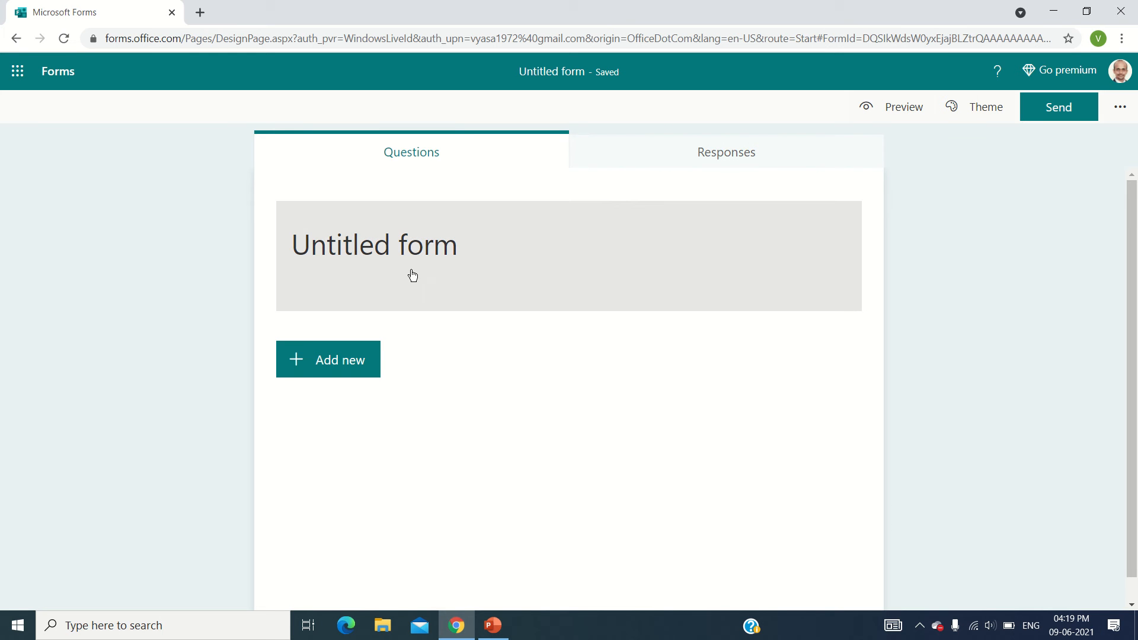
Step: Title the new form "Presentation Protrix"
left_click(407, 243)
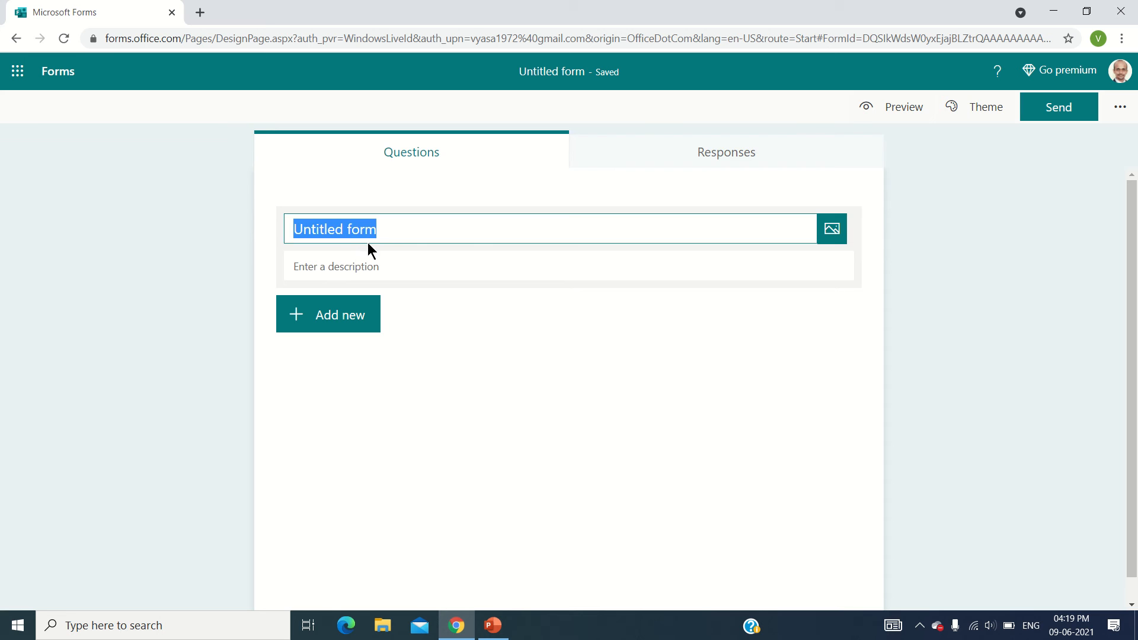
left_click(366, 270)
left_click(385, 229)
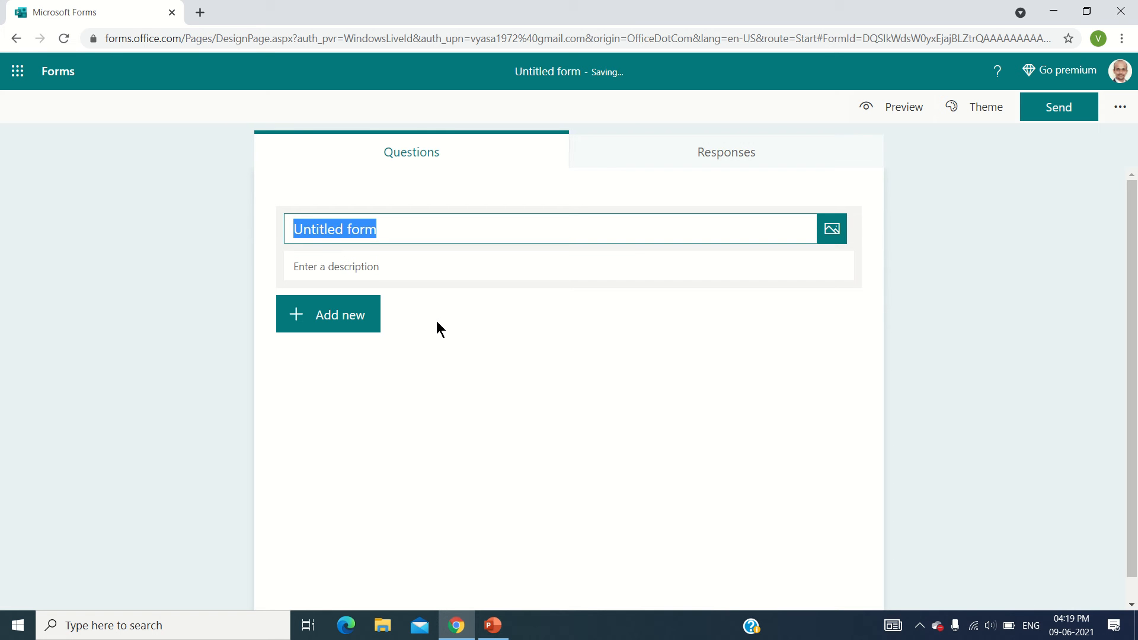
type("Present")
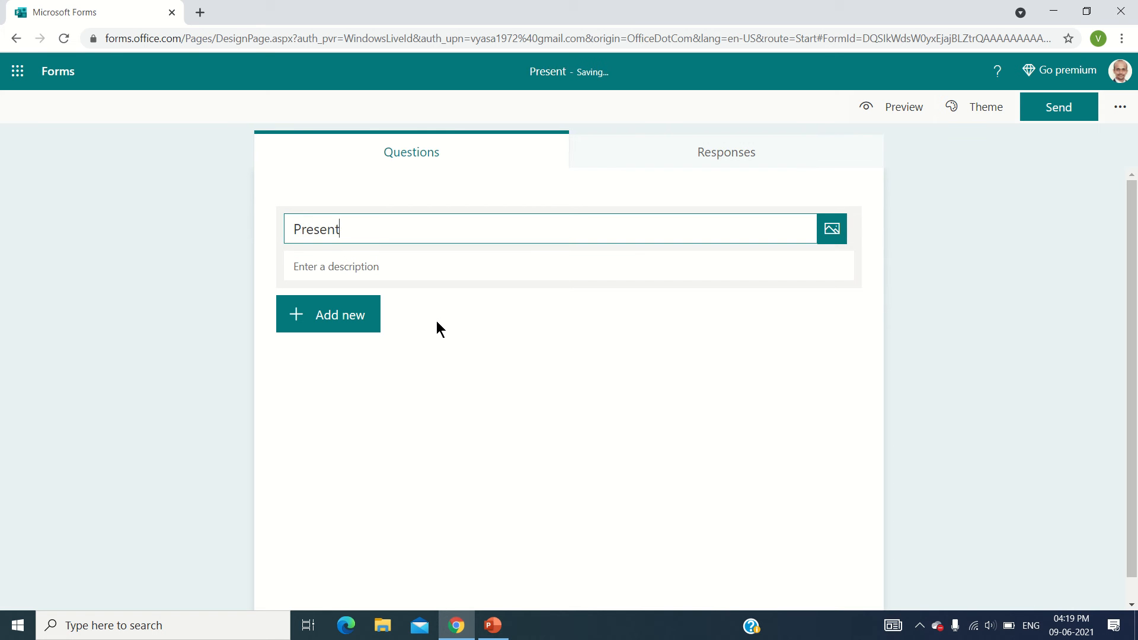
type("ation P")
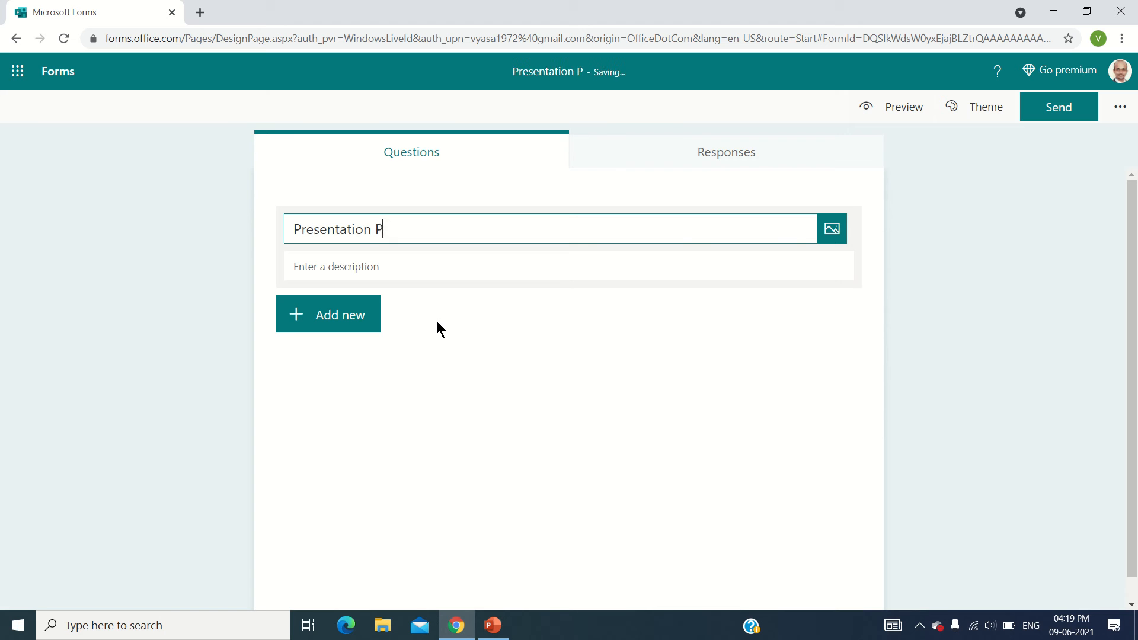
type("rotrix")
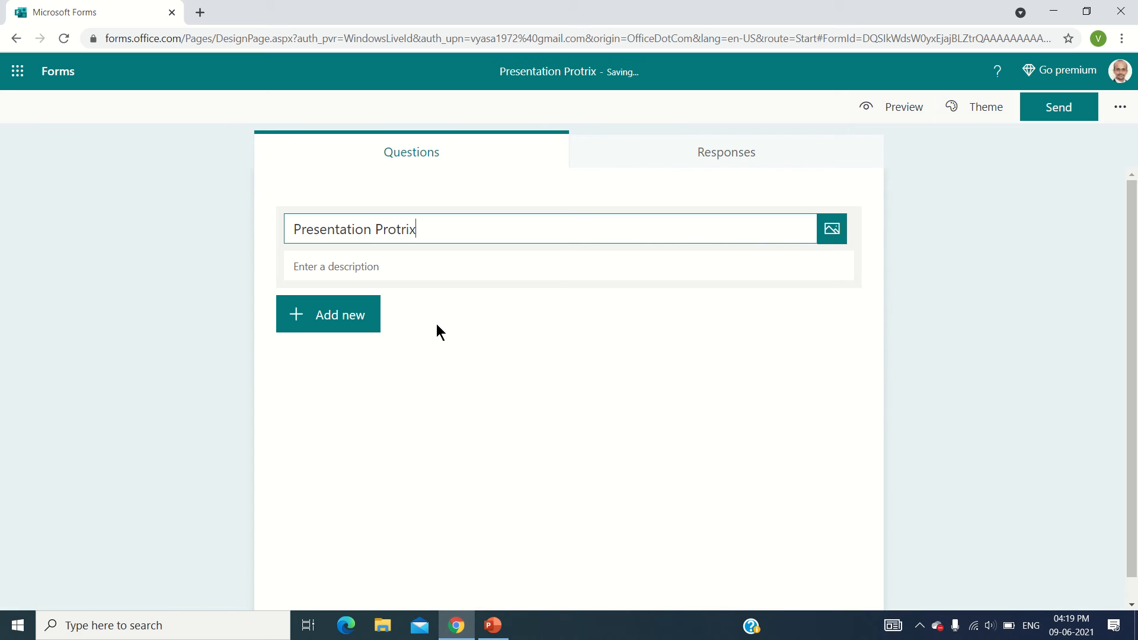
Step: View the additional question types, including the Likert description, and add a Choice question to the form
left_click(310, 325)
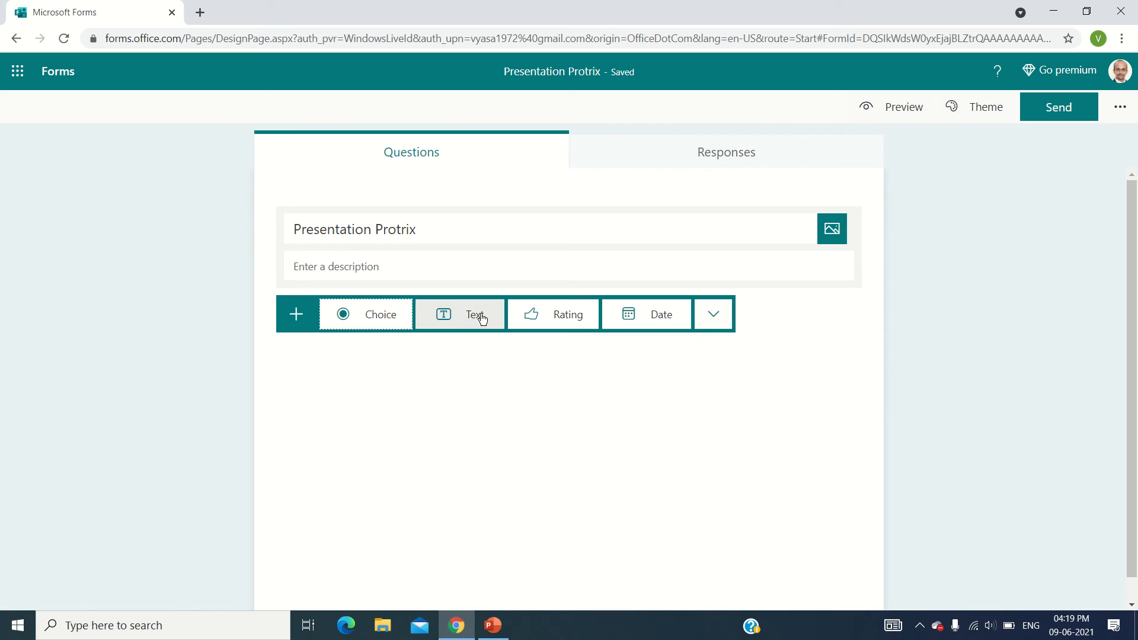
left_click(713, 314)
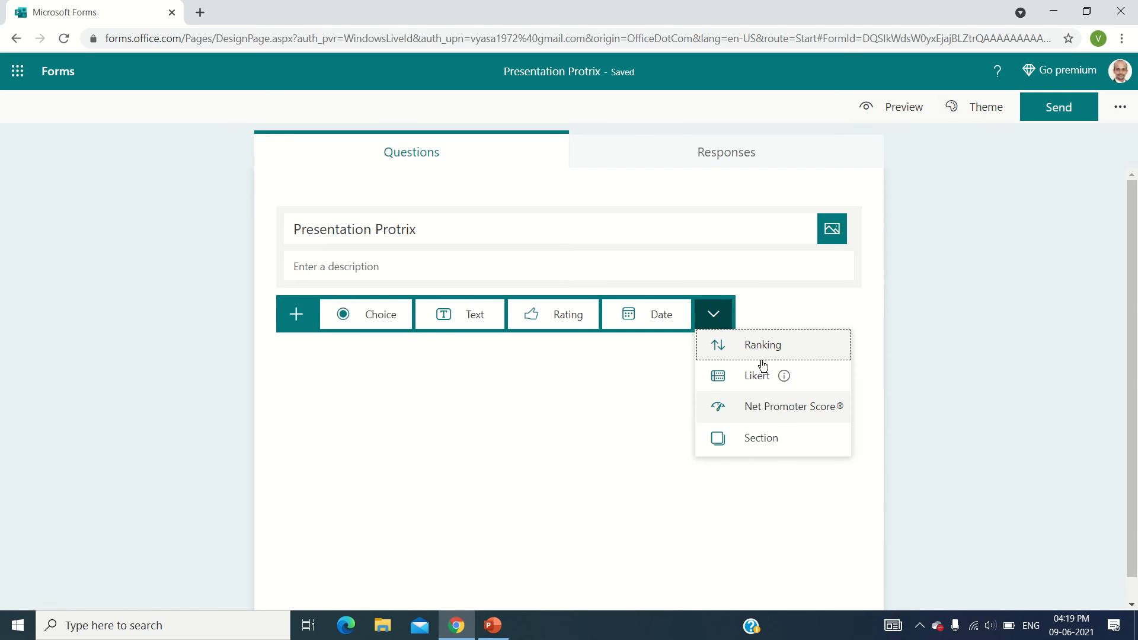
mouse_move(775, 388)
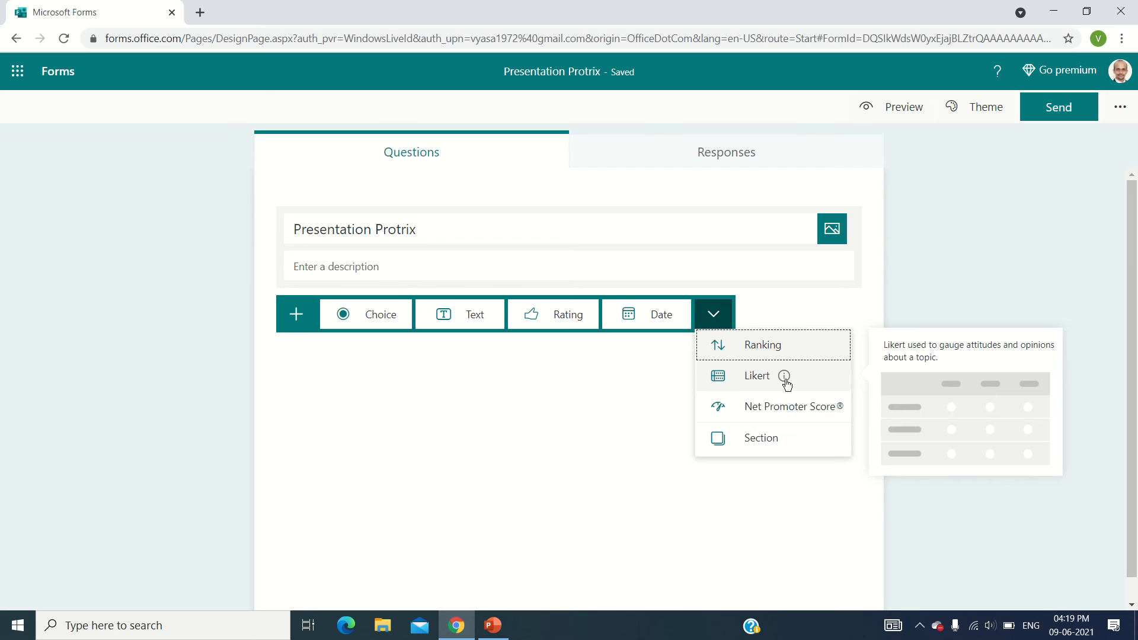
left_click(373, 329)
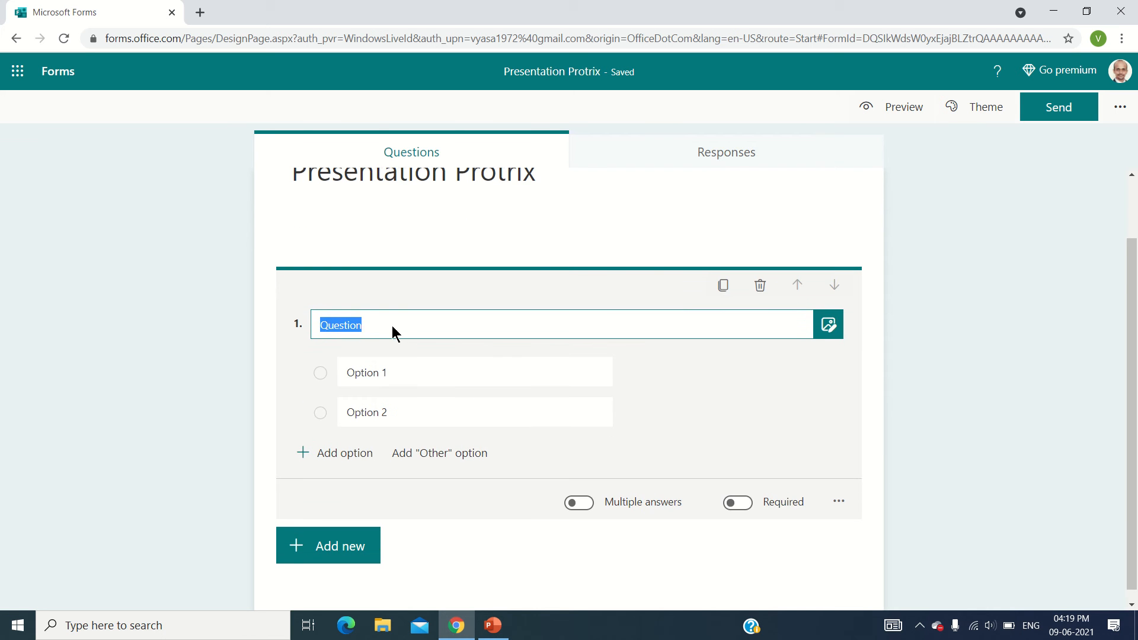
Step: Enter "Are you using Windows 10" as the first question's title and clear it again
left_click_drag(383, 325, 303, 331)
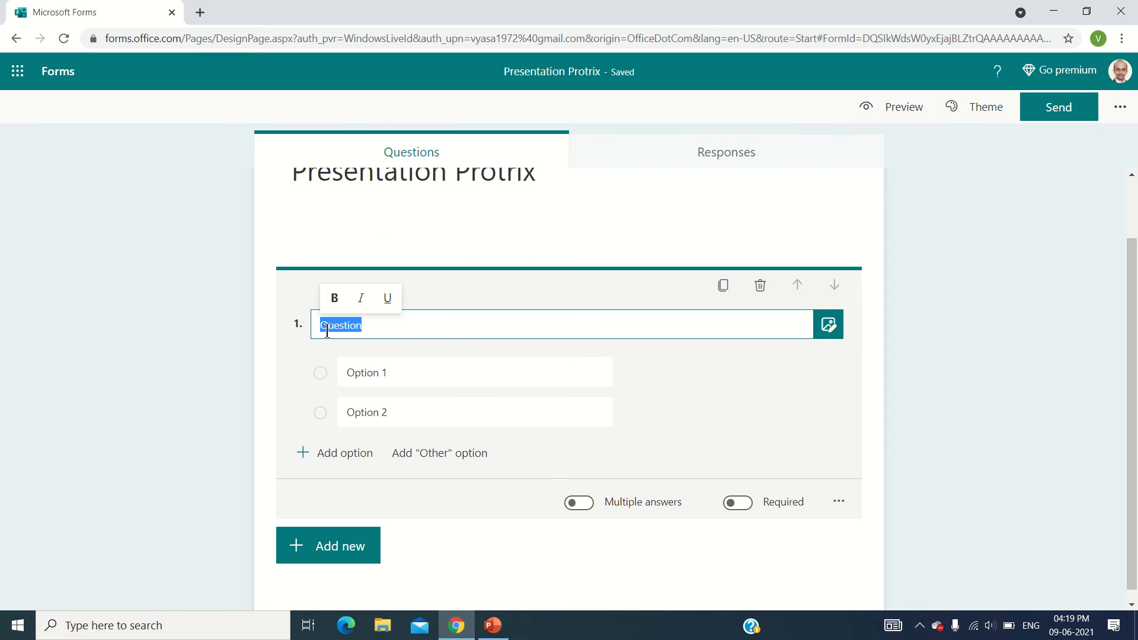
type("Are you")
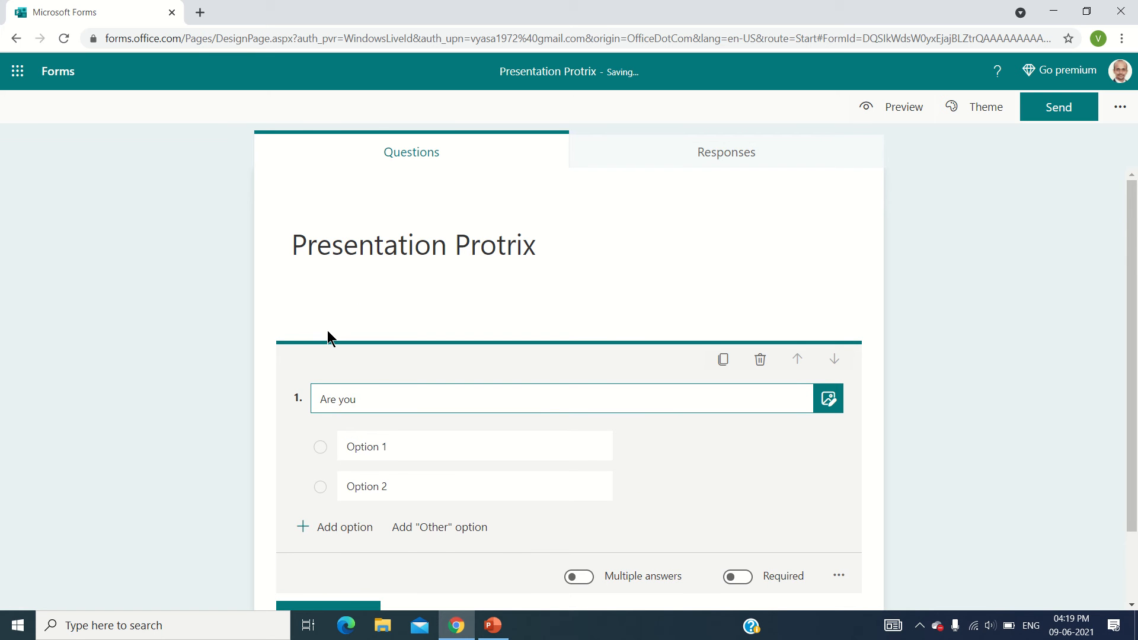
type(" using ")
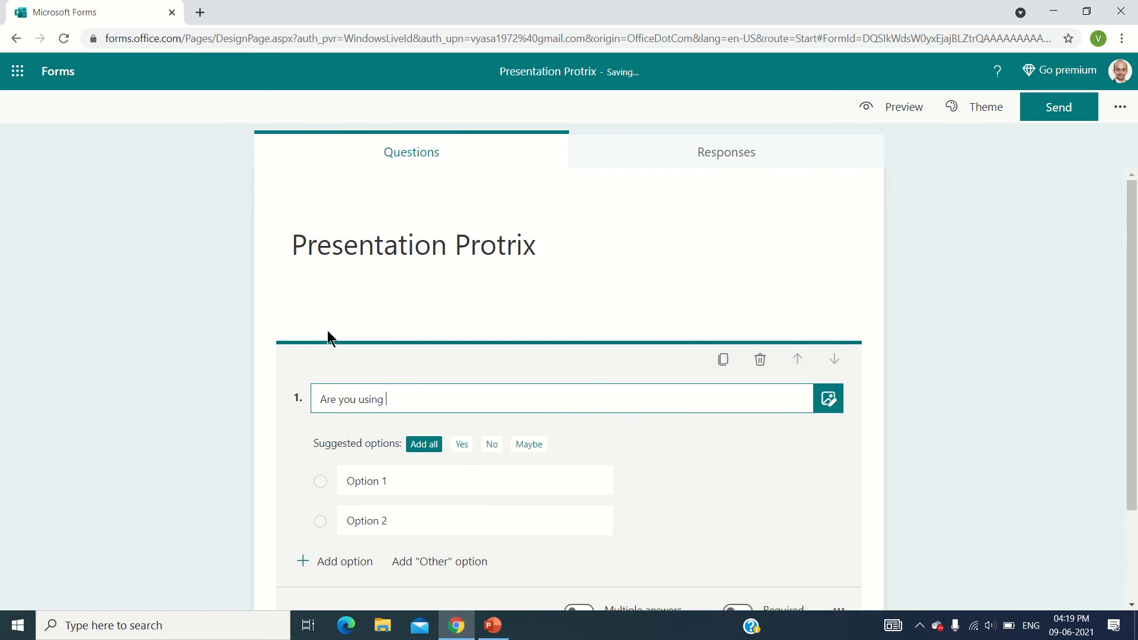
type("Windows 10")
left_click_drag(465, 398, 282, 392)
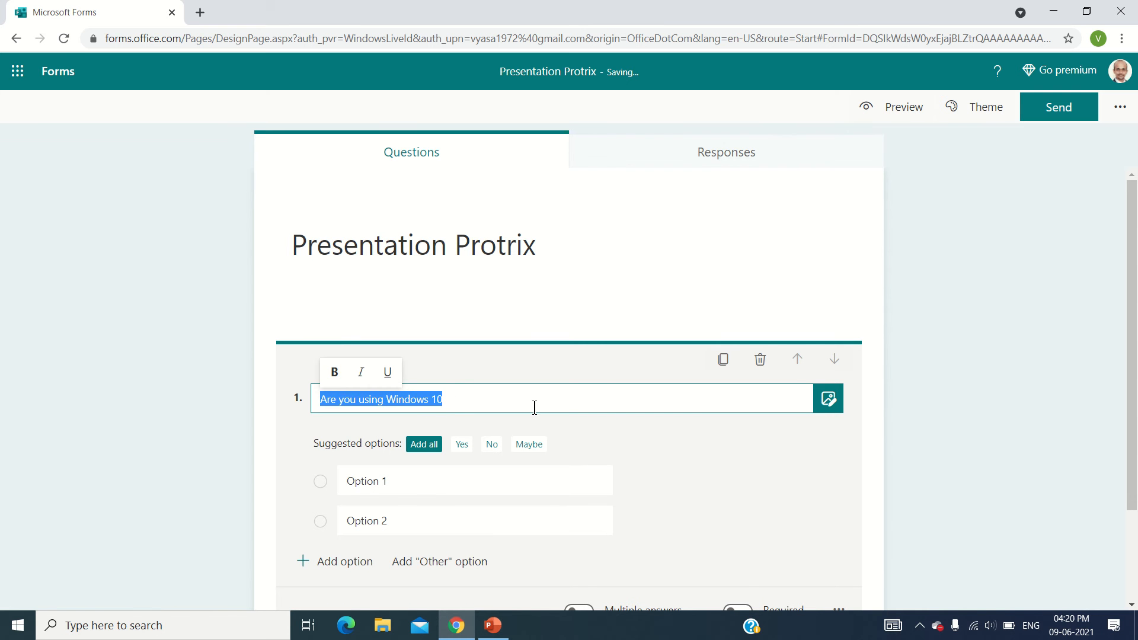
key("BackSpace")
Step: Insert the PowerPoint logo with its wordmark into the first question from a Bing image search for "powerpoint logo"
left_click(829, 398)
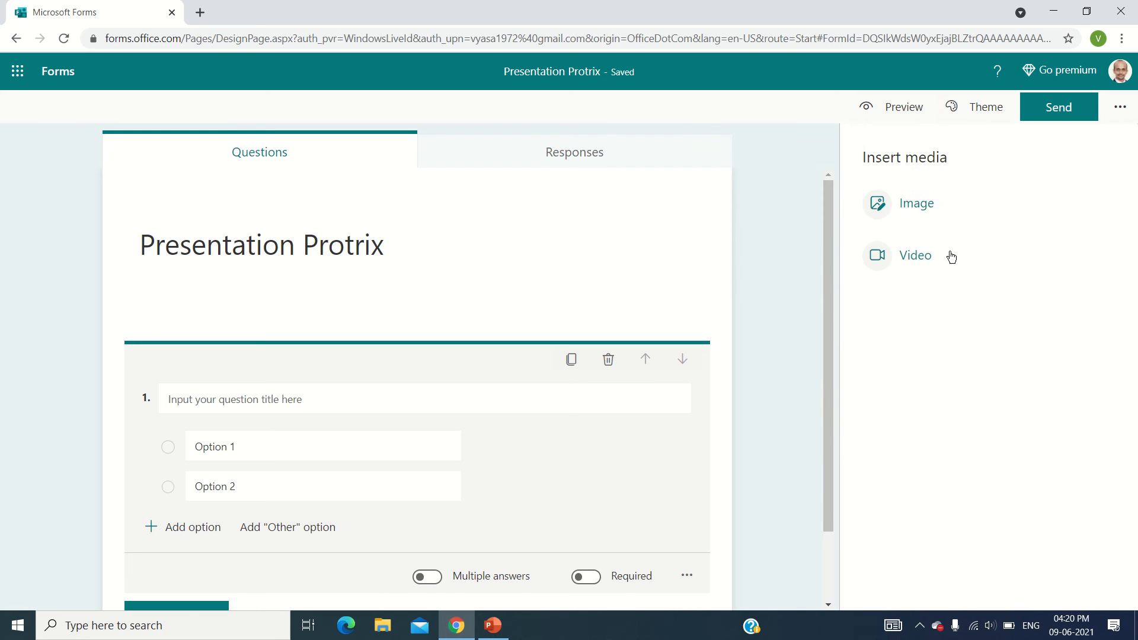
left_click(931, 212)
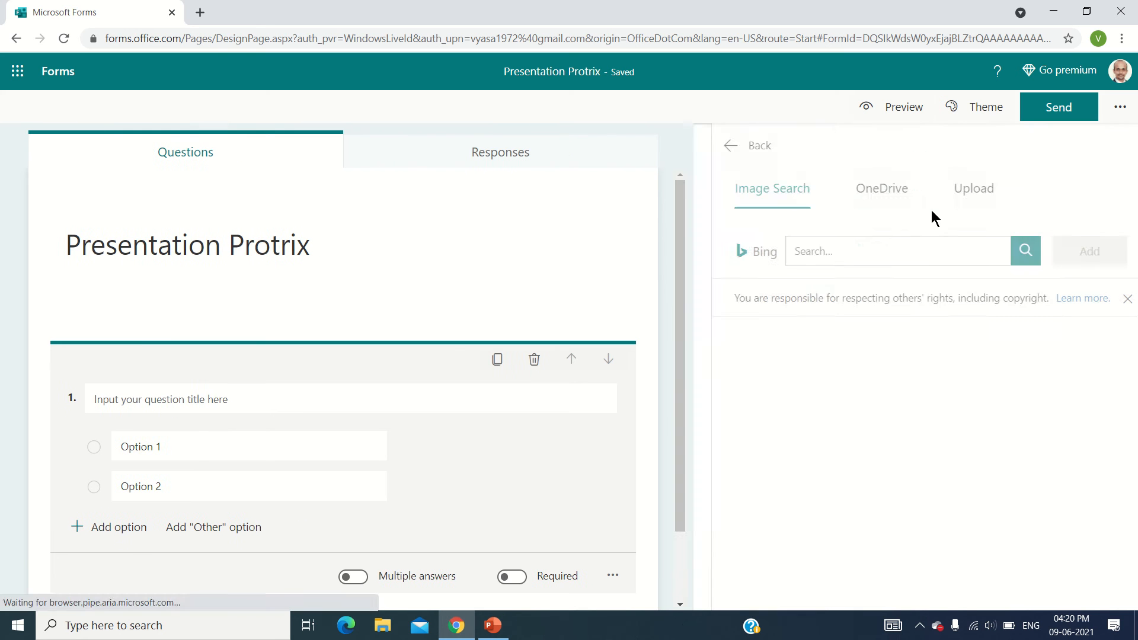
left_click(804, 249)
type("powerpoint logo")
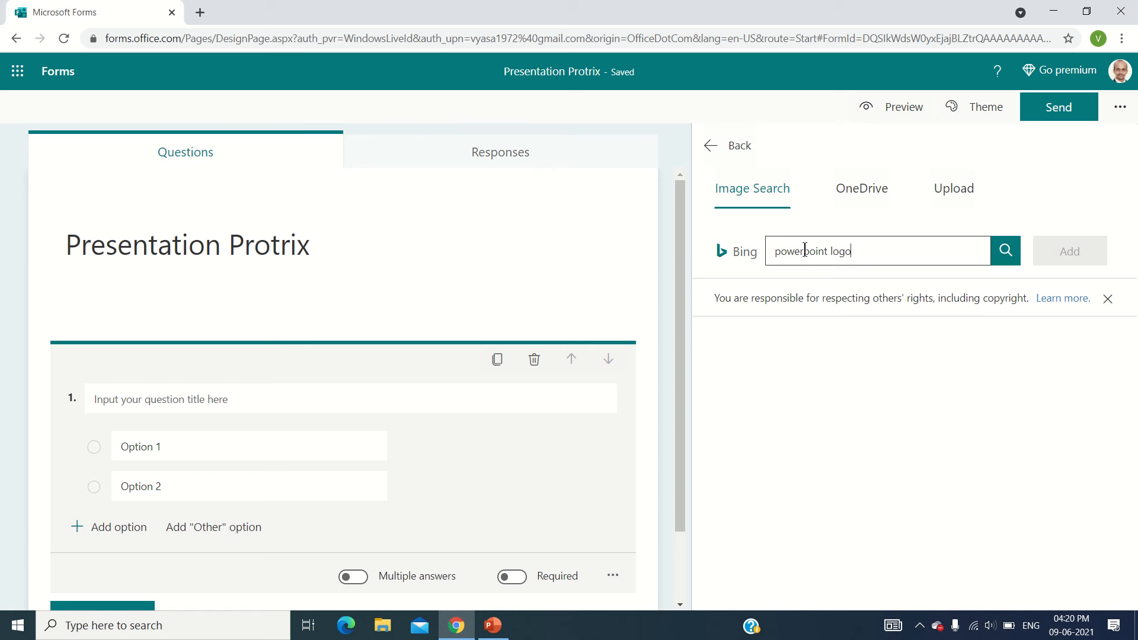
key("Return")
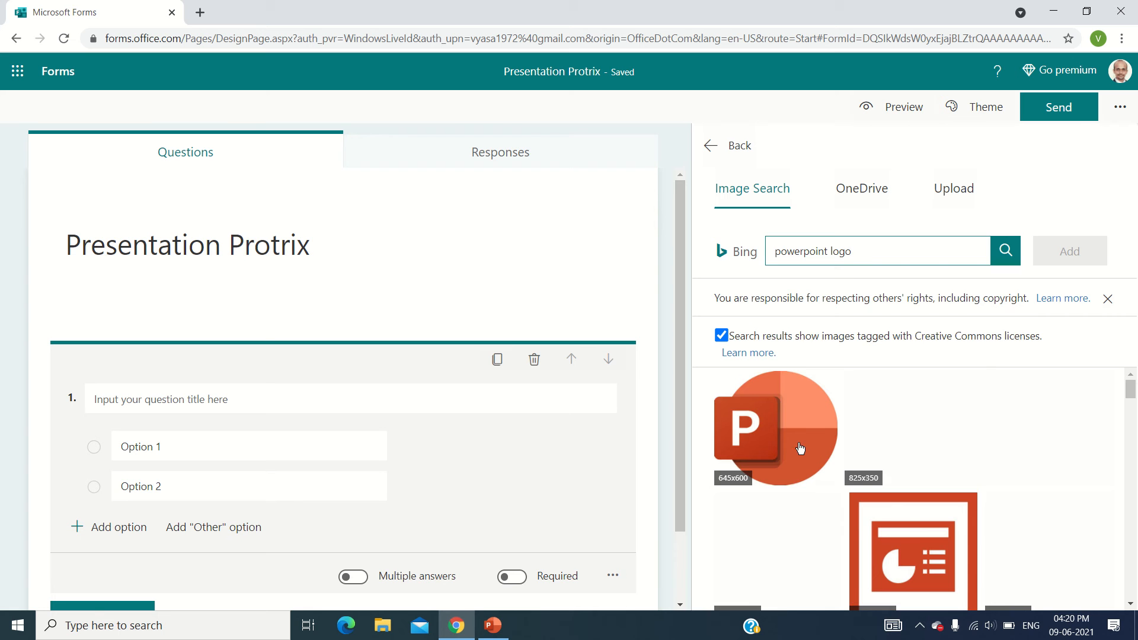
left_click(800, 449)
scroll(895, 473, "down", 3)
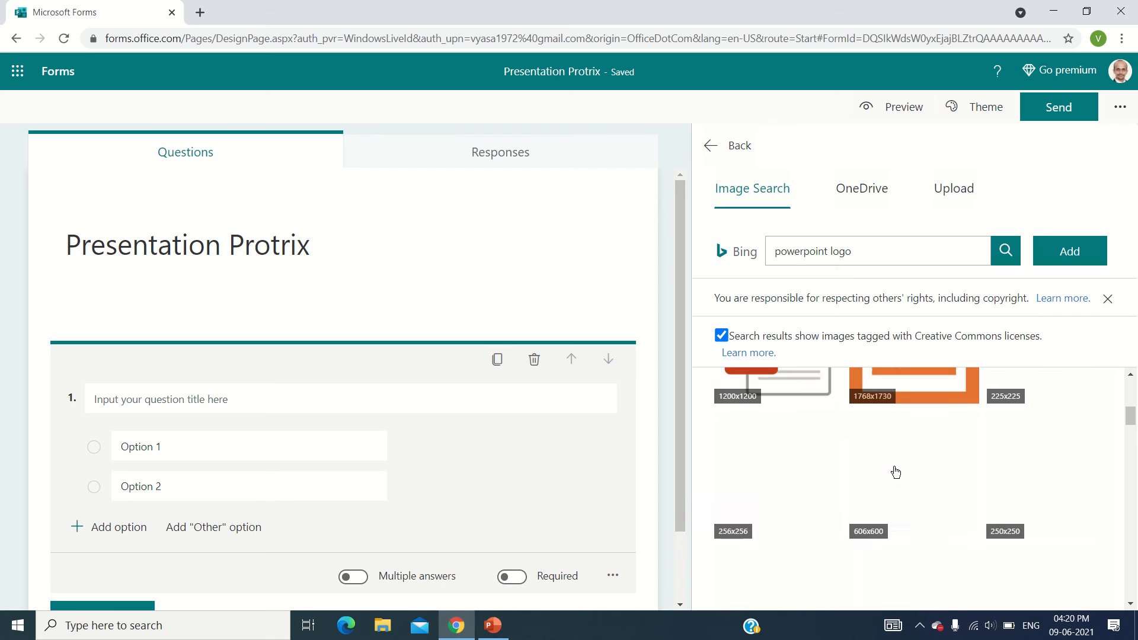
scroll(895, 473, "up", 3)
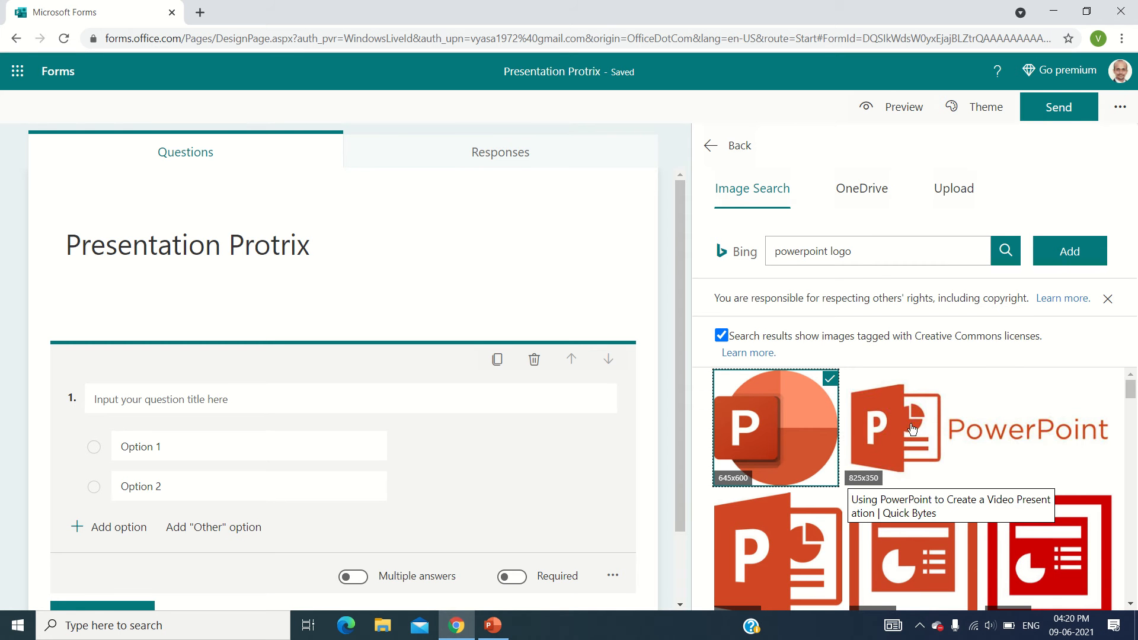
left_click(1070, 254)
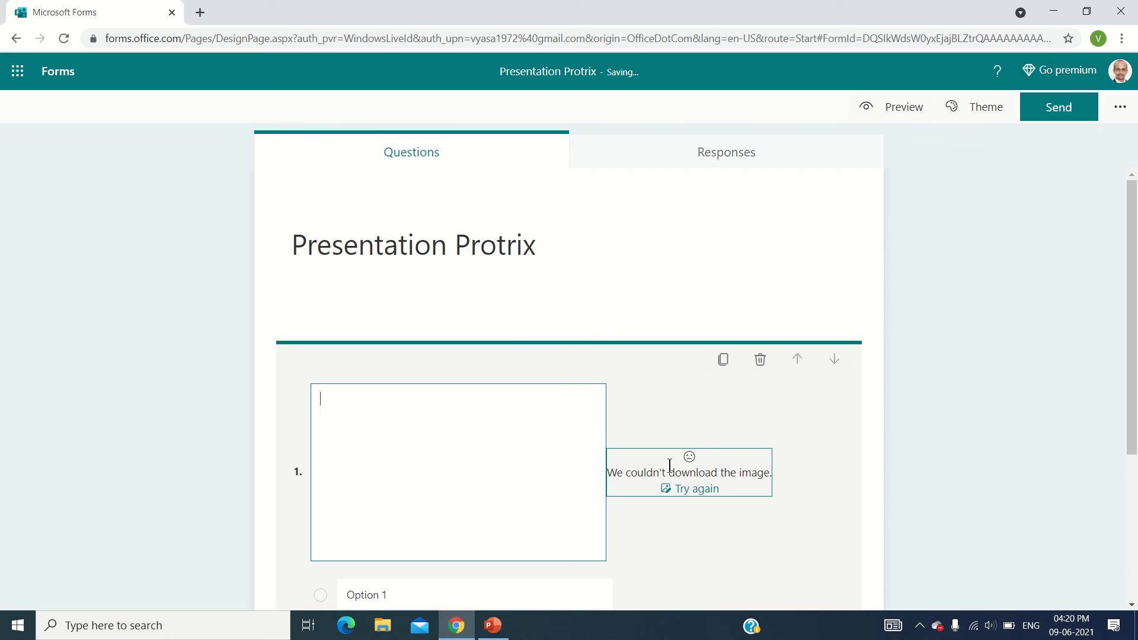
Step: Title the first question "Your title here"
left_click_drag(697, 473, 736, 473)
left_click(739, 473)
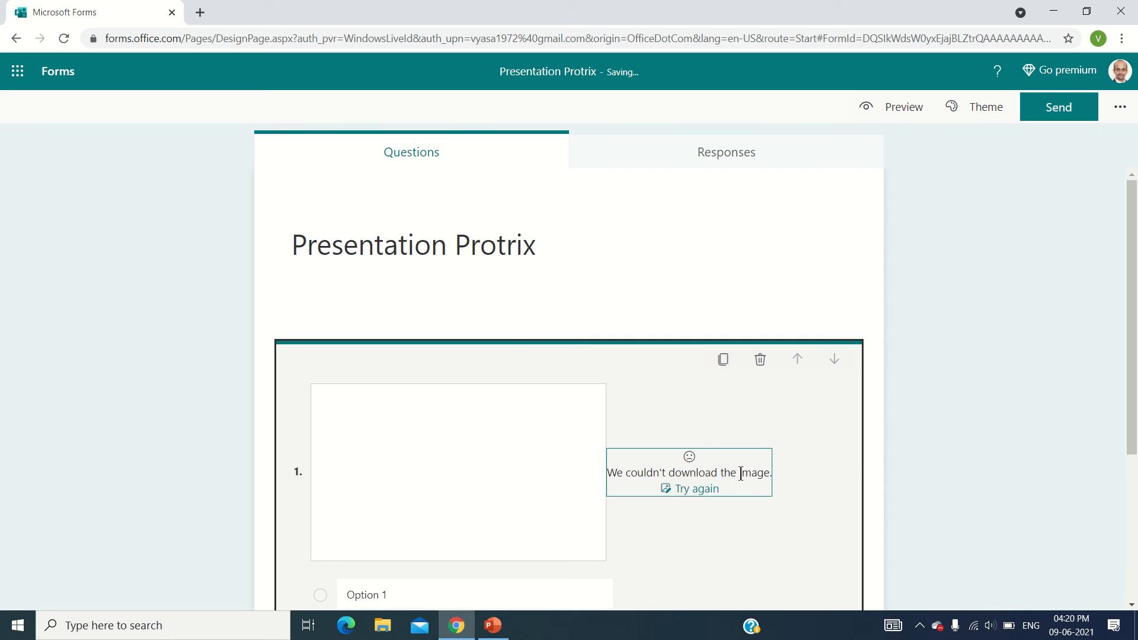
left_click(896, 447)
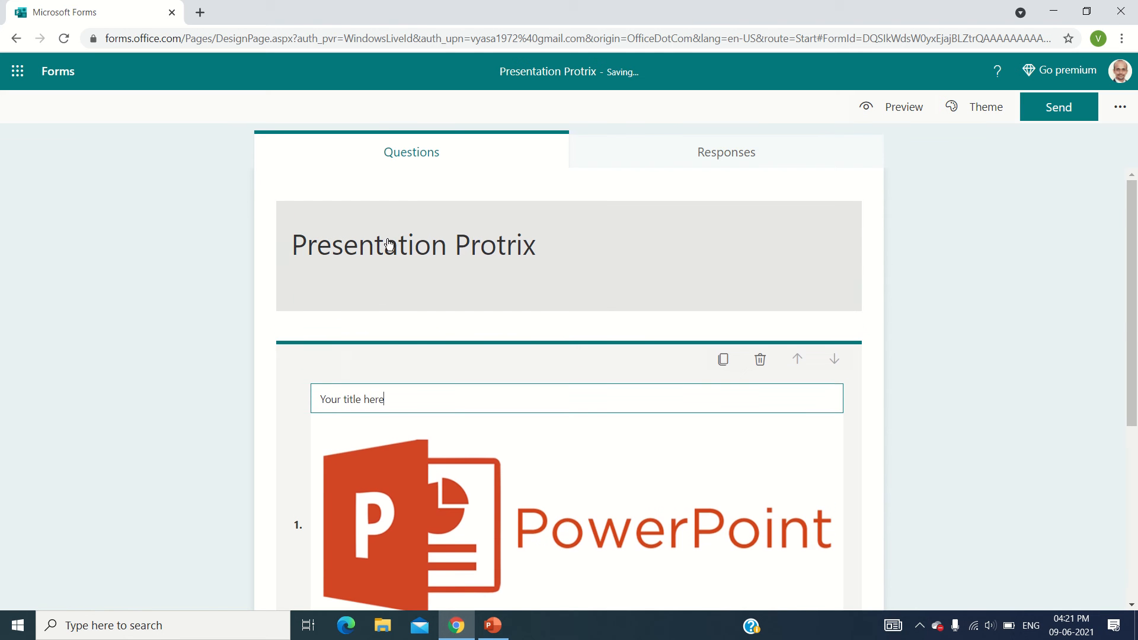
scroll(385, 264, "down", 3)
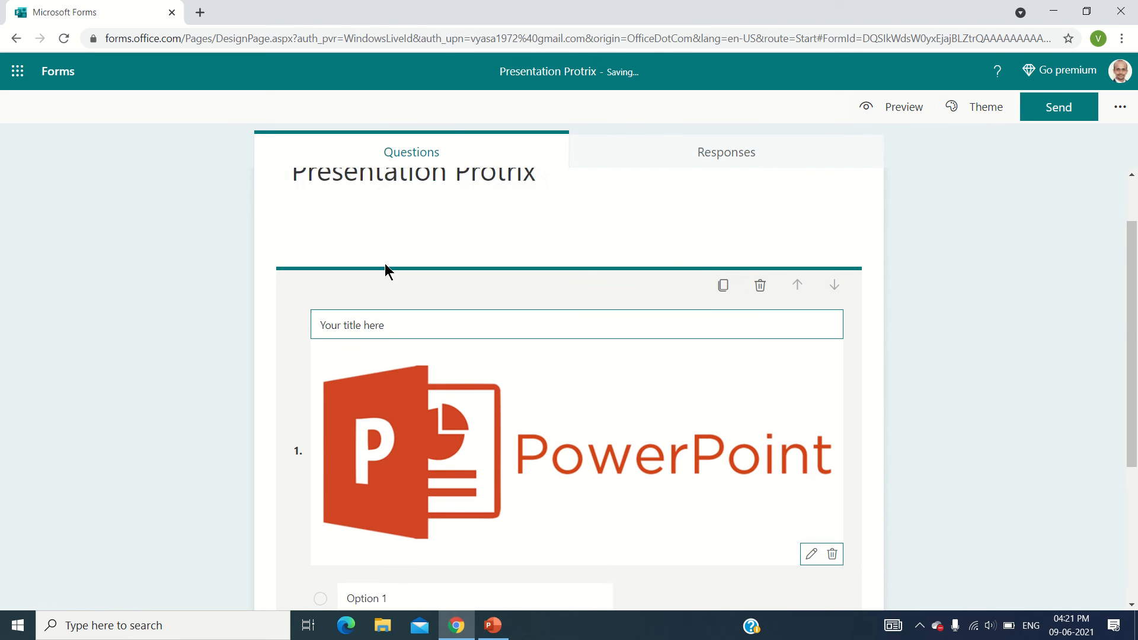
scroll(444, 474, "up", 3)
scroll(397, 425, "down", 5)
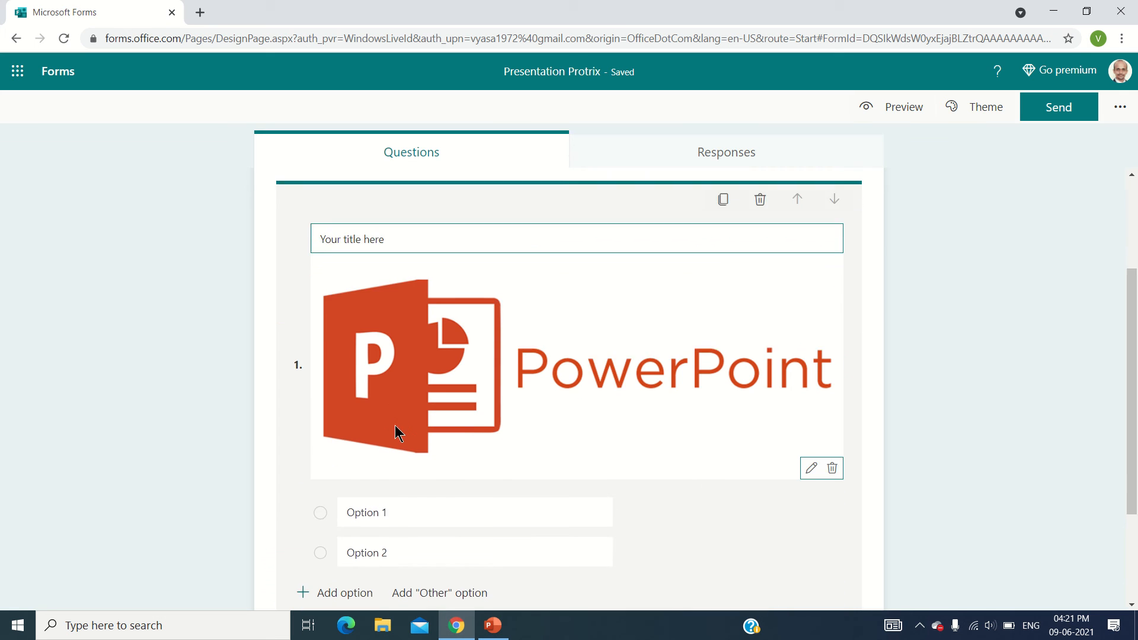
Step: Add a third answer option to the first question
left_click(345, 362)
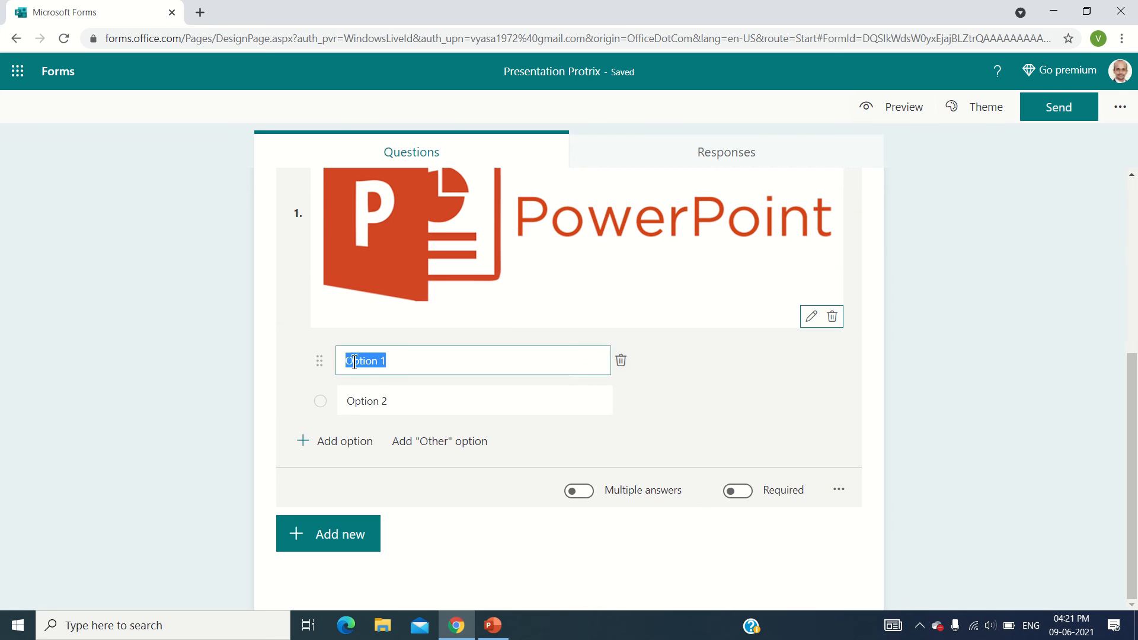
left_click(366, 400)
left_click(318, 405)
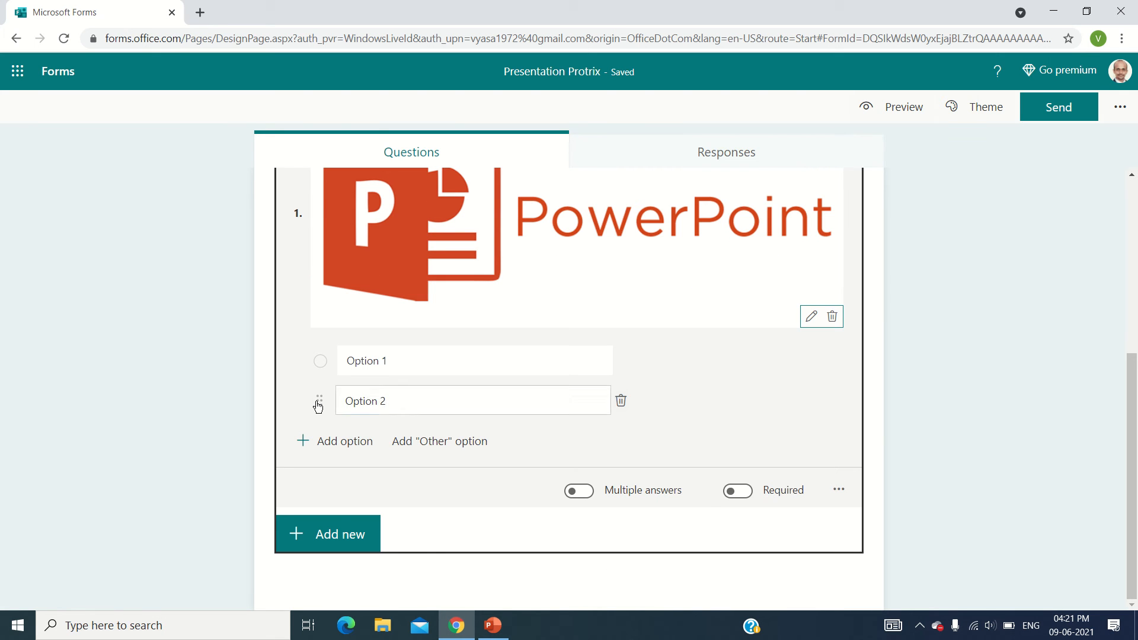
left_click(361, 441)
scroll(379, 463, "down", 1)
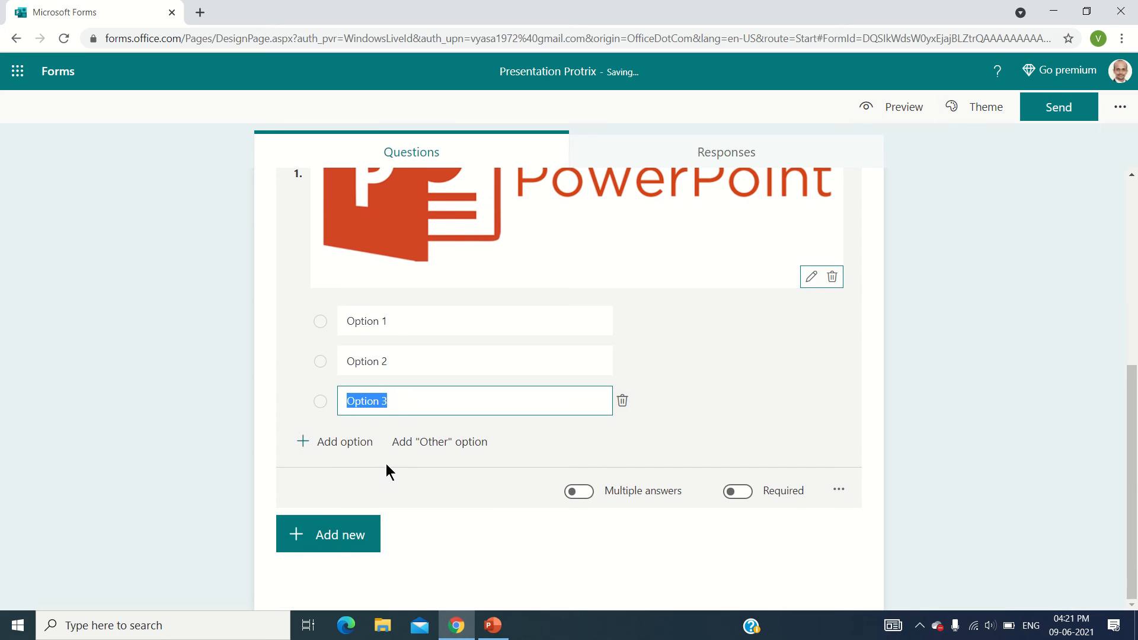
Step: Allow multiple answers for the first question and make it required
scroll(581, 494, "up", 6)
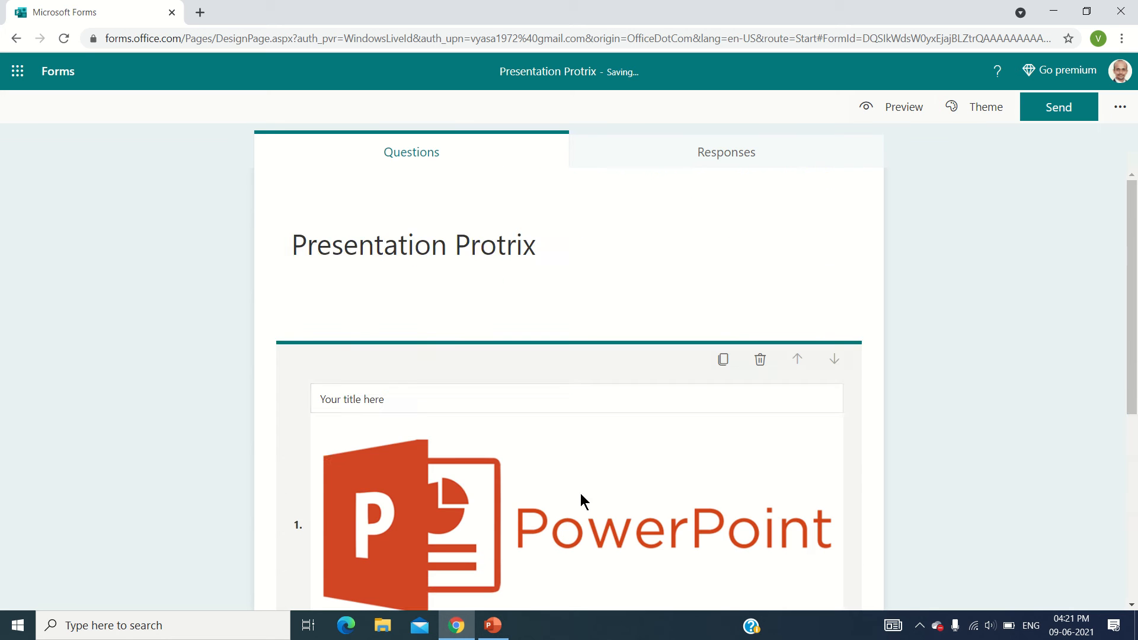
scroll(570, 474, "down", 5)
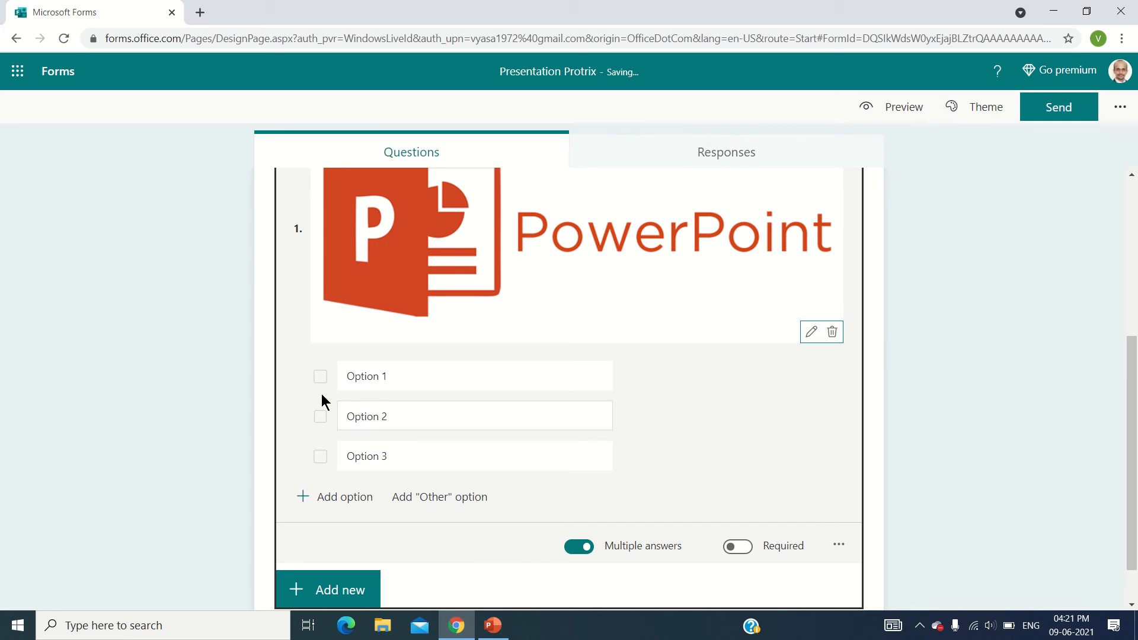
scroll(321, 450, "up", 5)
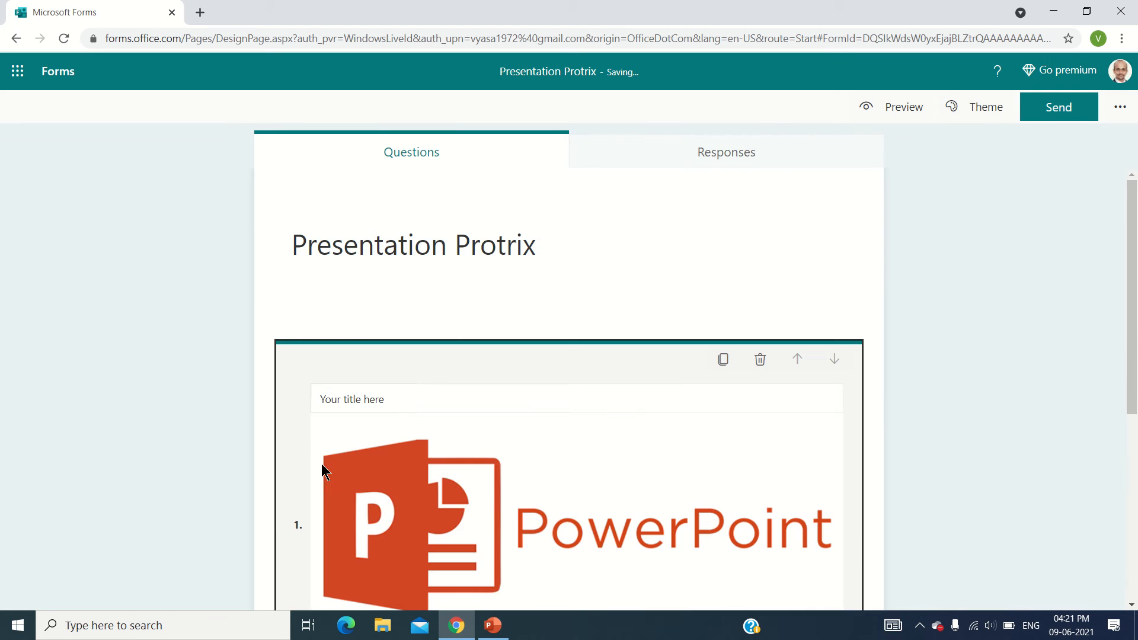
scroll(382, 470, "down", 5)
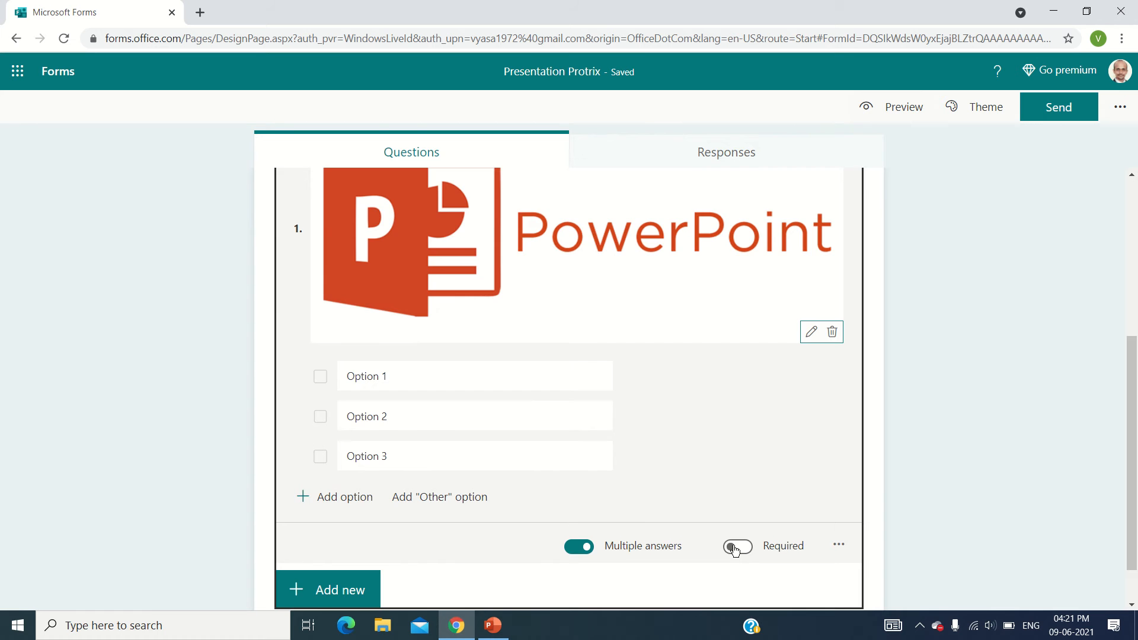
left_click(734, 547)
scroll(769, 540, "up", 5)
scroll(775, 540, "down", 5)
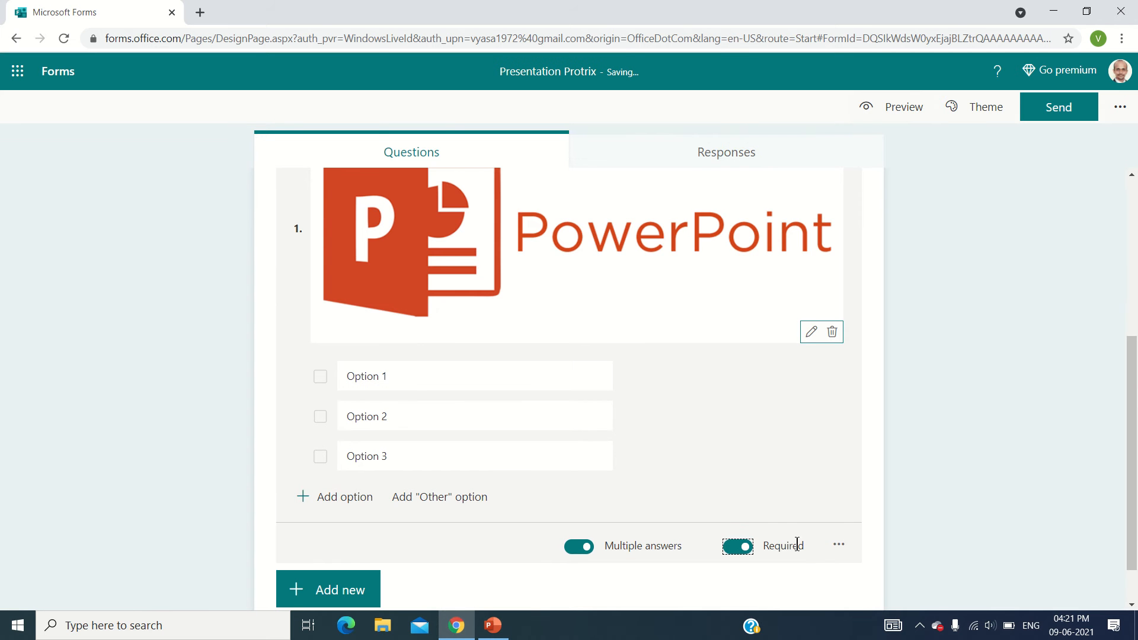
Step: Turn on Shuffle options for the first question
left_click(838, 545)
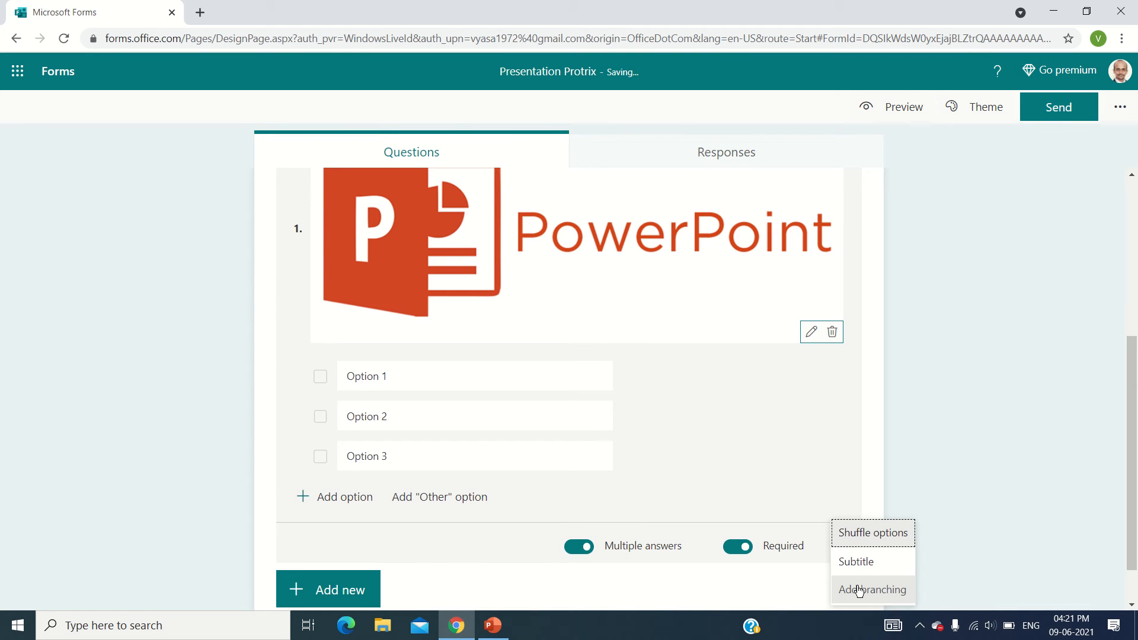
scroll(872, 585, "up", 5)
scroll(819, 560, "down", 5)
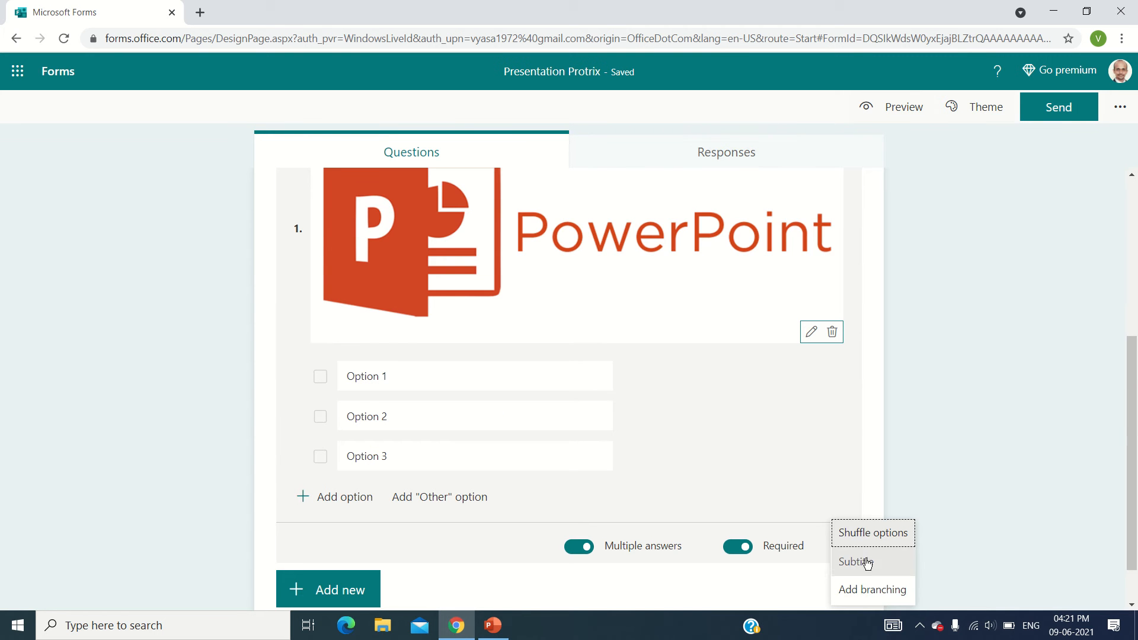
scroll(865, 541, "down", 1)
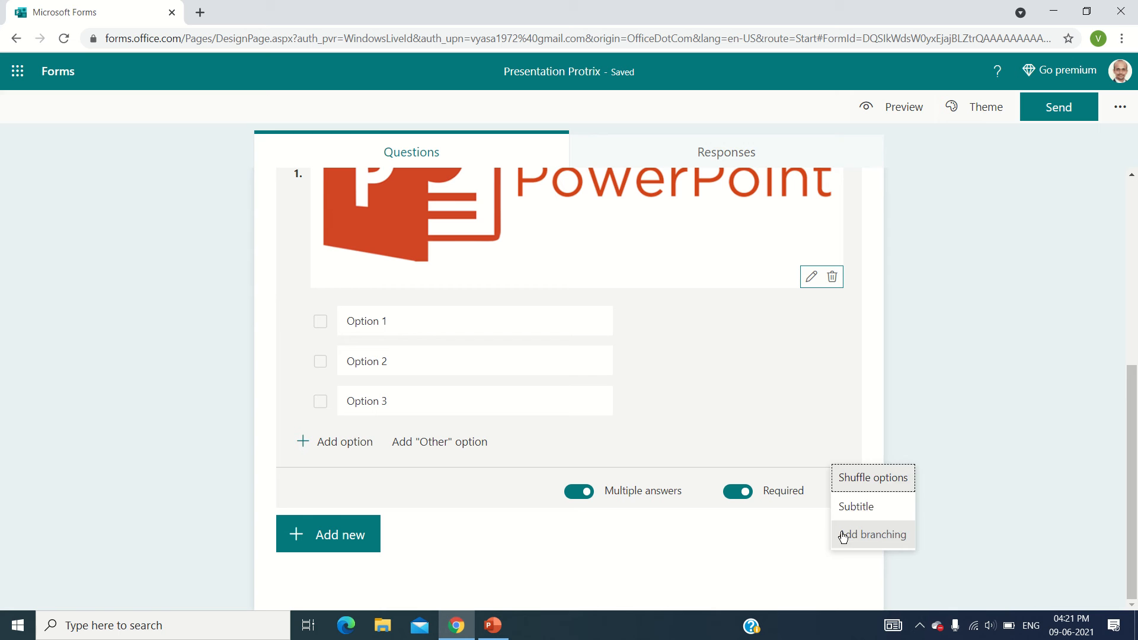
left_click(872, 478)
Step: Add a Text question after the choice question and select its default title
left_click(368, 533)
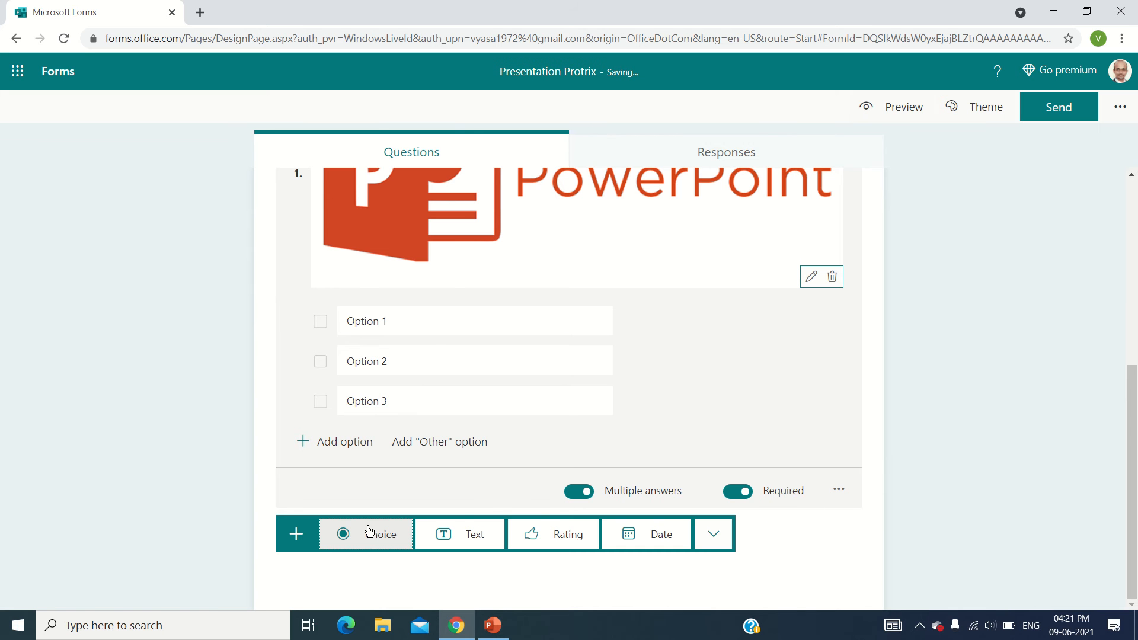
left_click(483, 541)
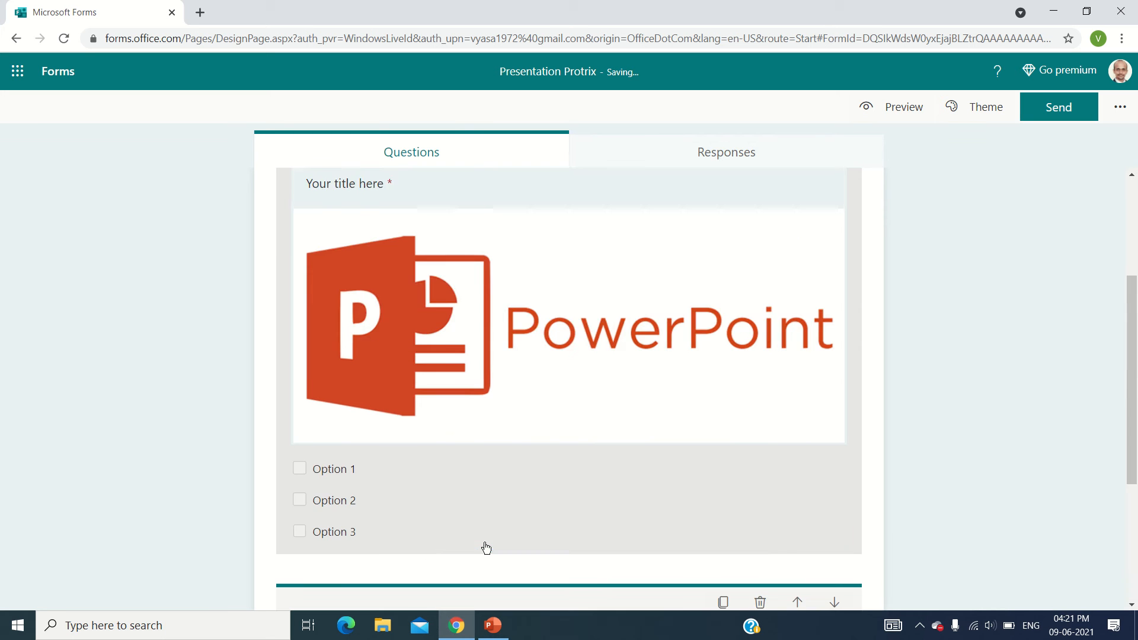
left_click(393, 424)
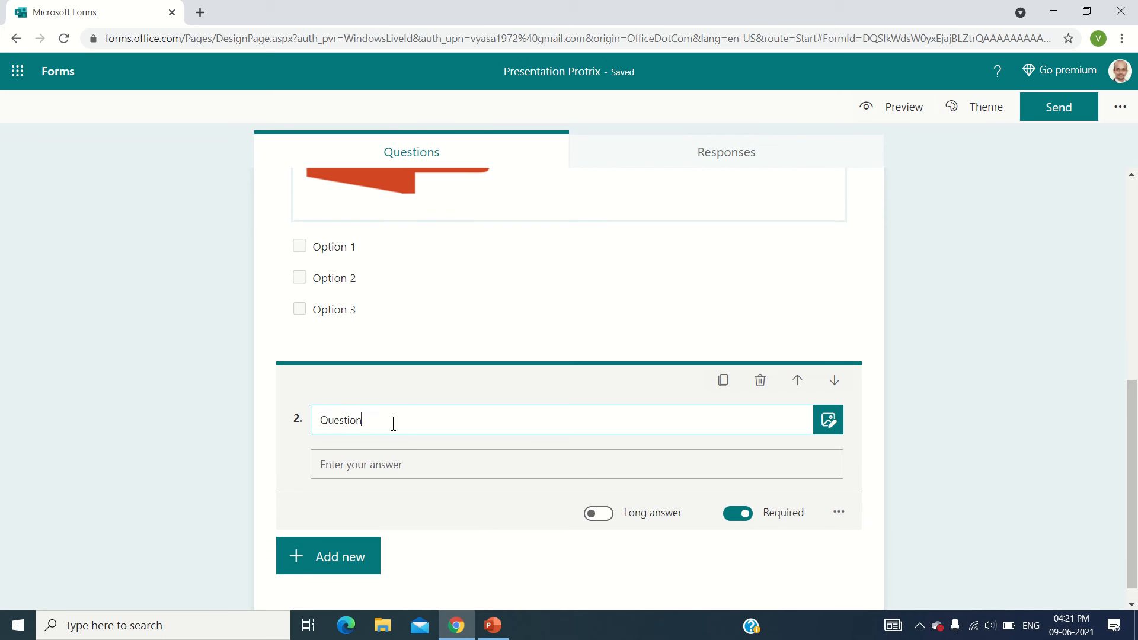
left_click_drag(393, 424, 274, 419)
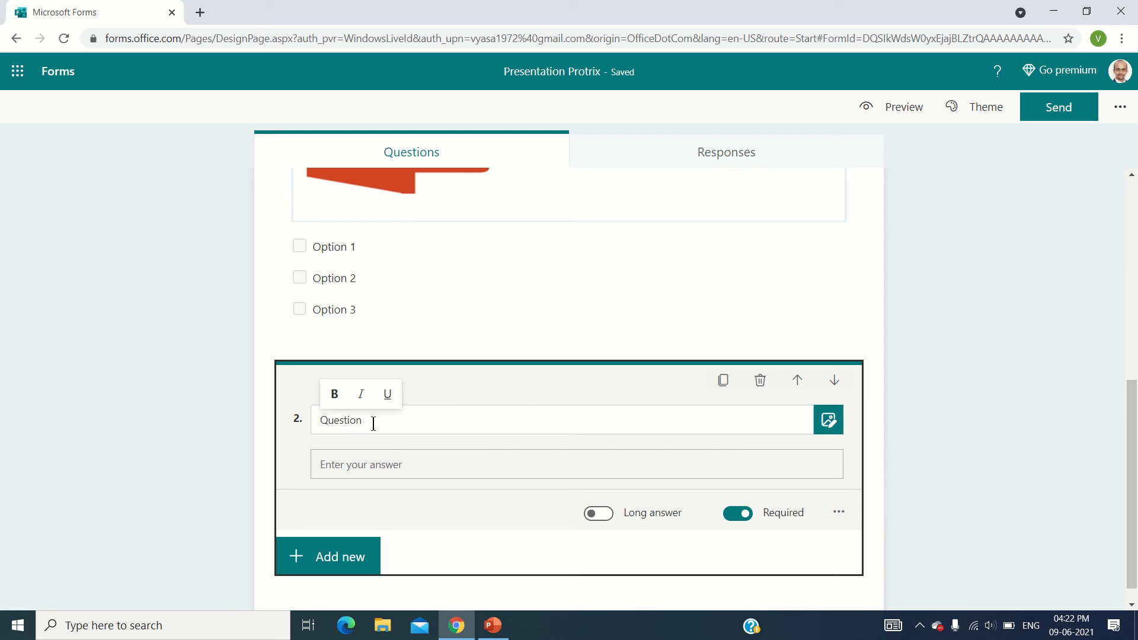
left_click(373, 423)
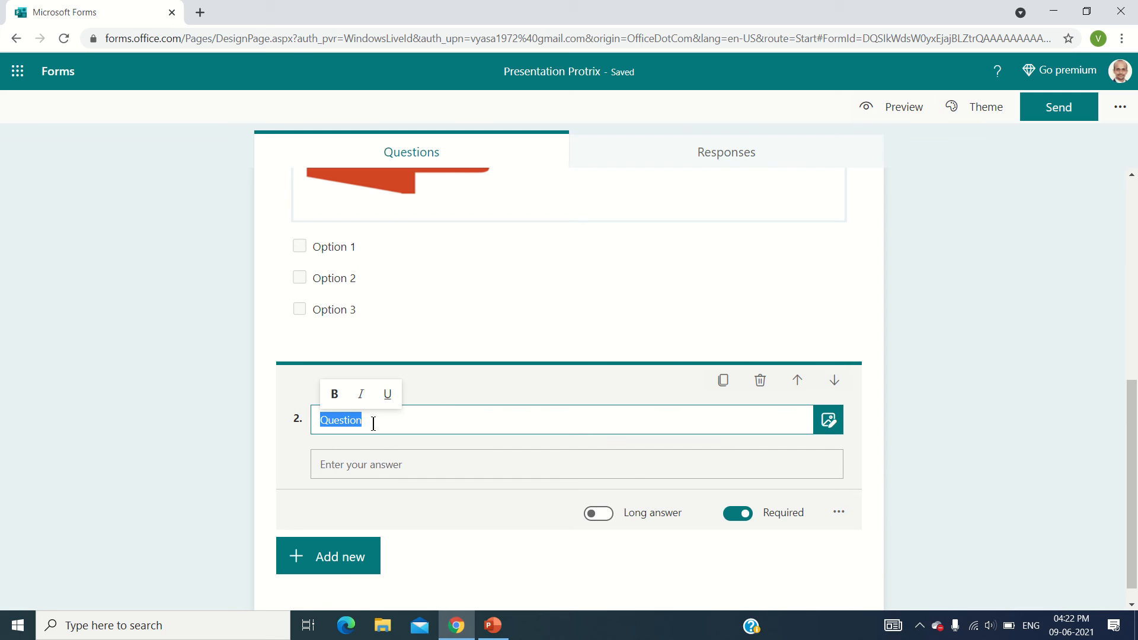
Step: Enable Long answer for the text question and title it "Your answer here"
left_click(597, 513)
left_click(597, 538)
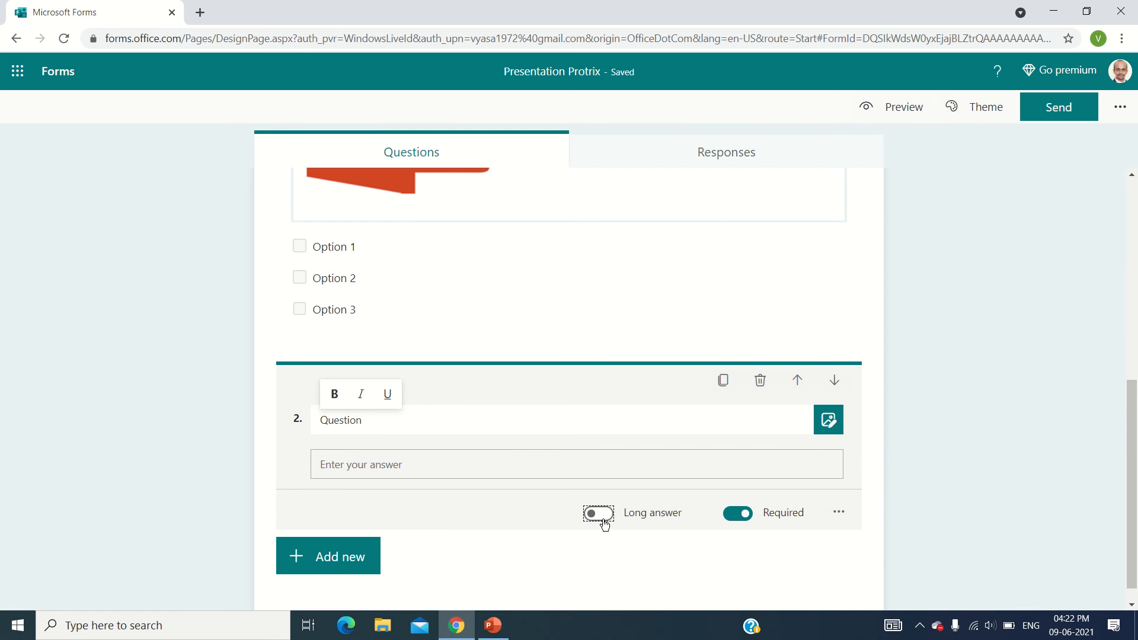
left_click(600, 518)
left_click(391, 428)
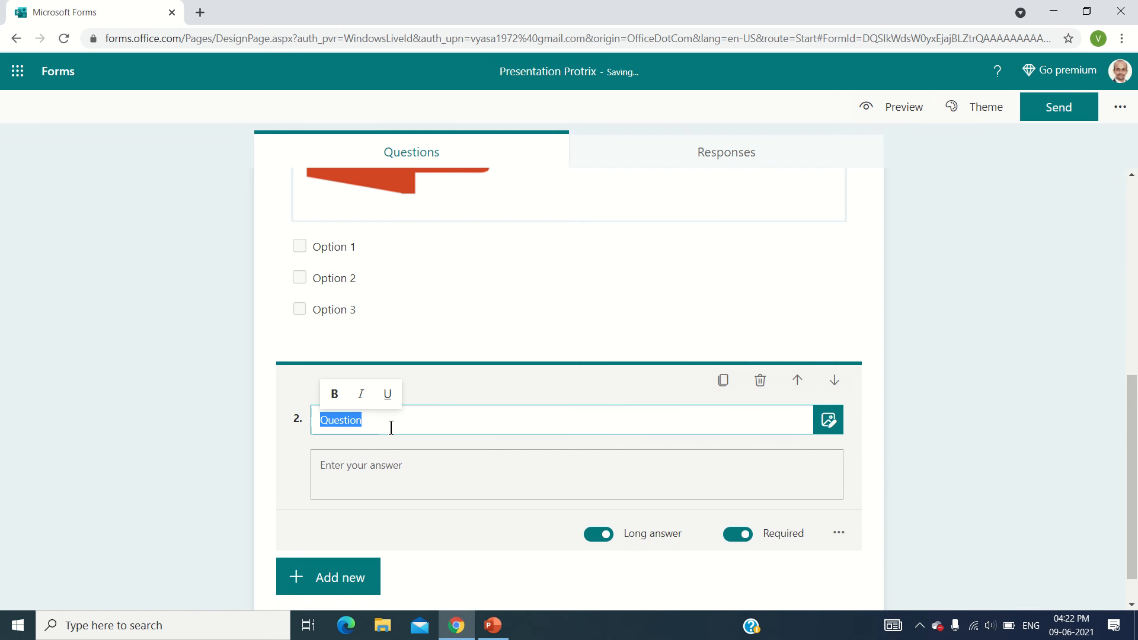
type("Your answer here")
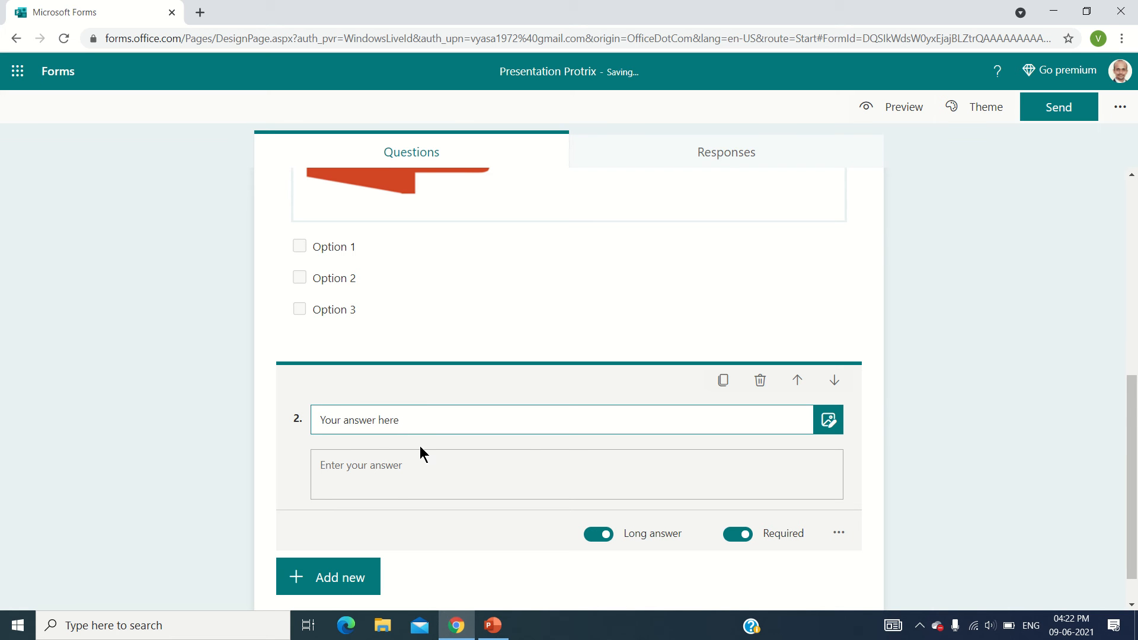
Step: Add a Rating question titled "Do you like this video" after the text question
left_click(359, 576)
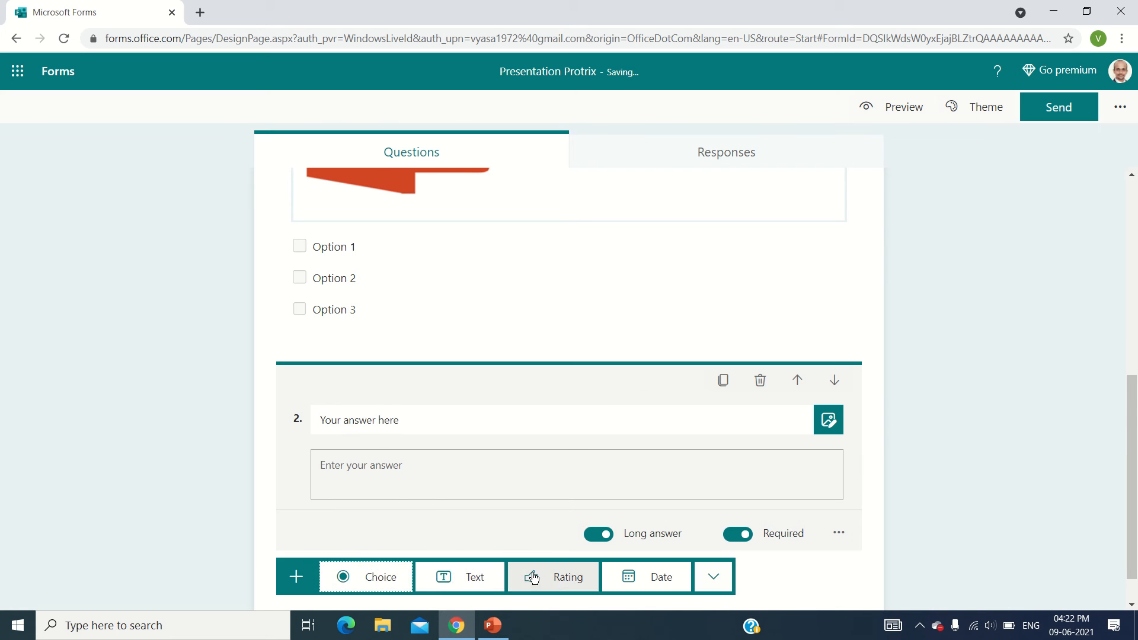
left_click(533, 578)
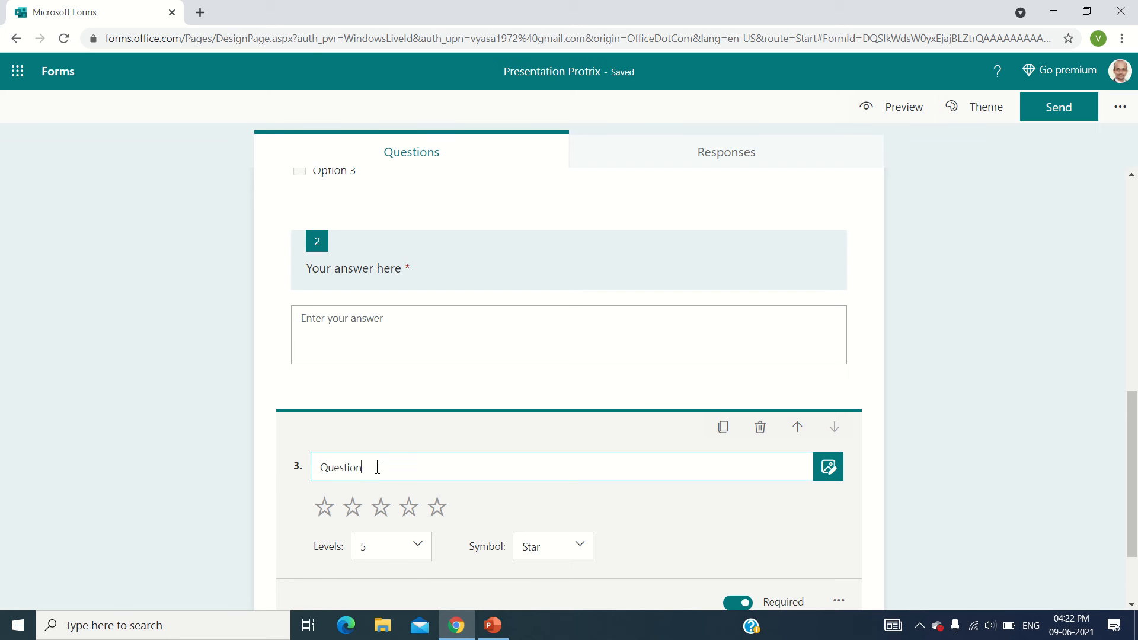
type("Do ")
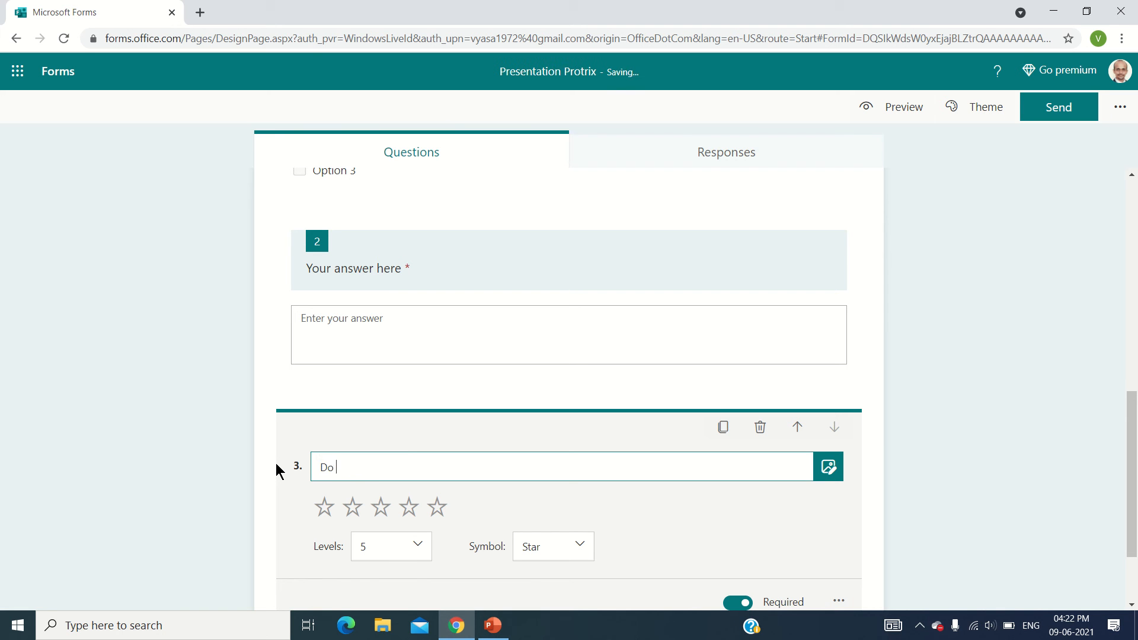
type("you like this video")
left_click(240, 442)
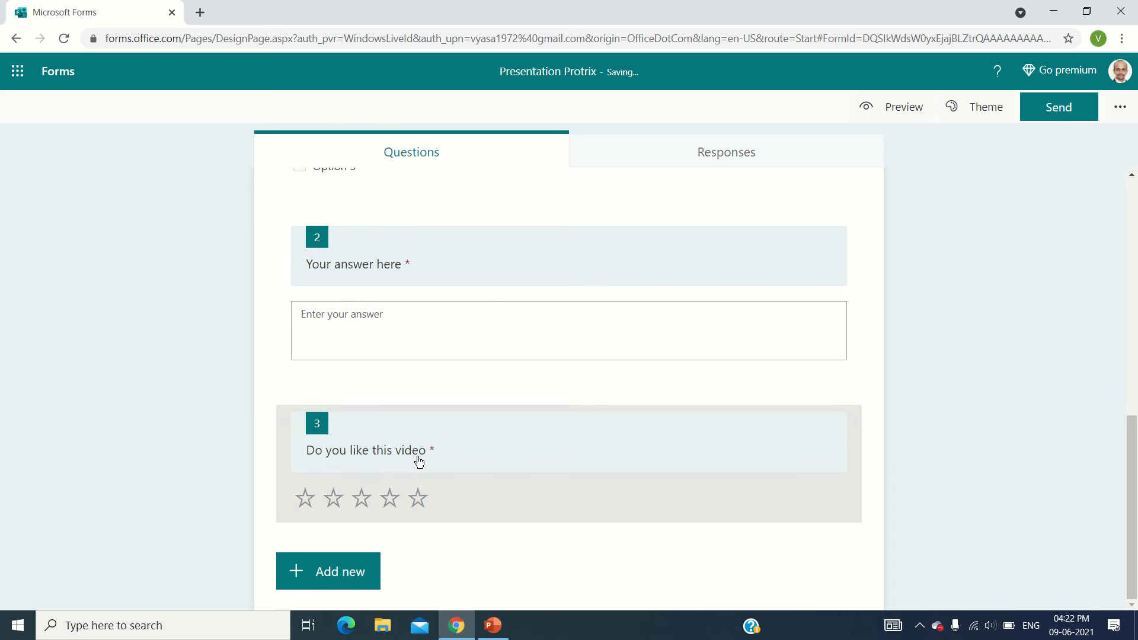
scroll(411, 326, "up", 1)
scroll(400, 370, "down", 1)
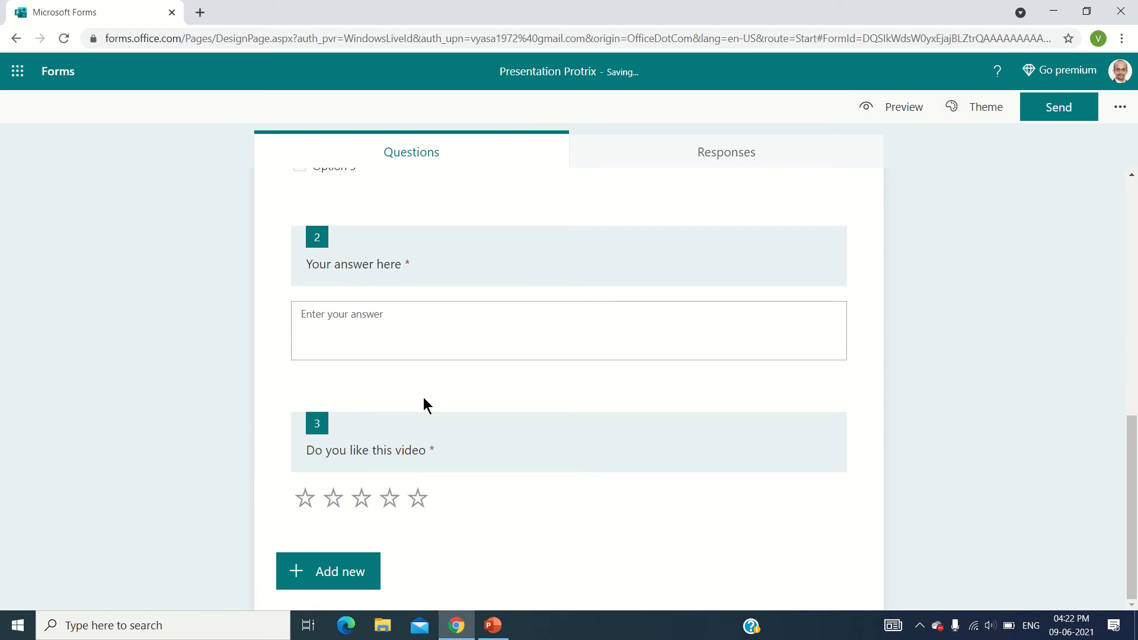
Step: Set the rating question "Do you like this video" to 10 levels
left_click(357, 527)
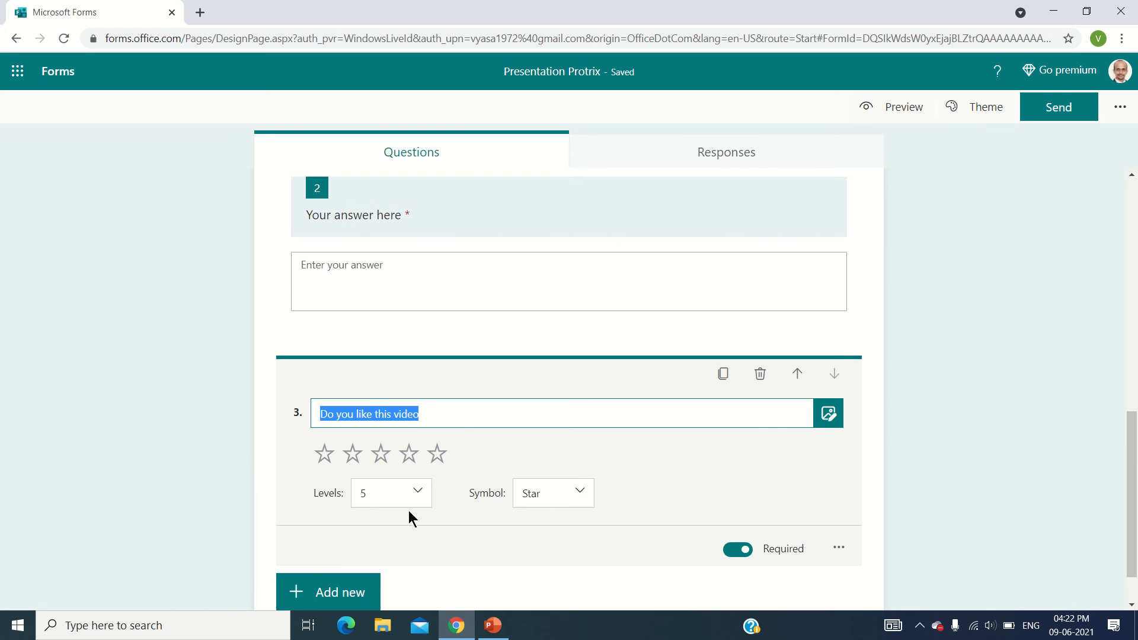
left_click(399, 491)
scroll(403, 533, "down", 1)
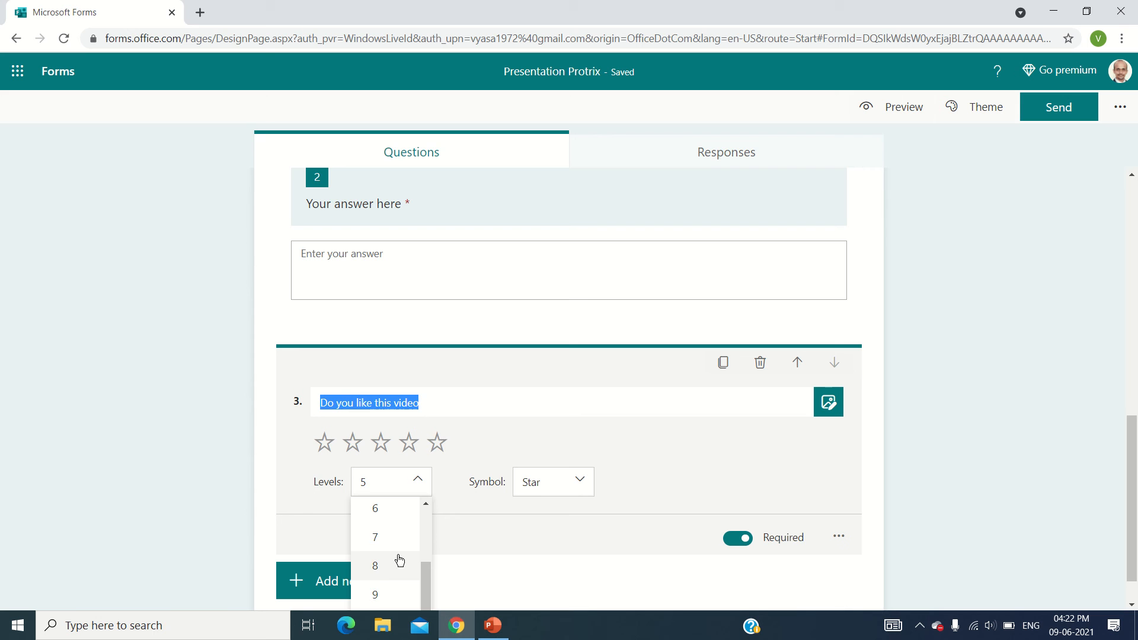
left_click(388, 584)
left_click(391, 434)
scroll(394, 519, "down", 1)
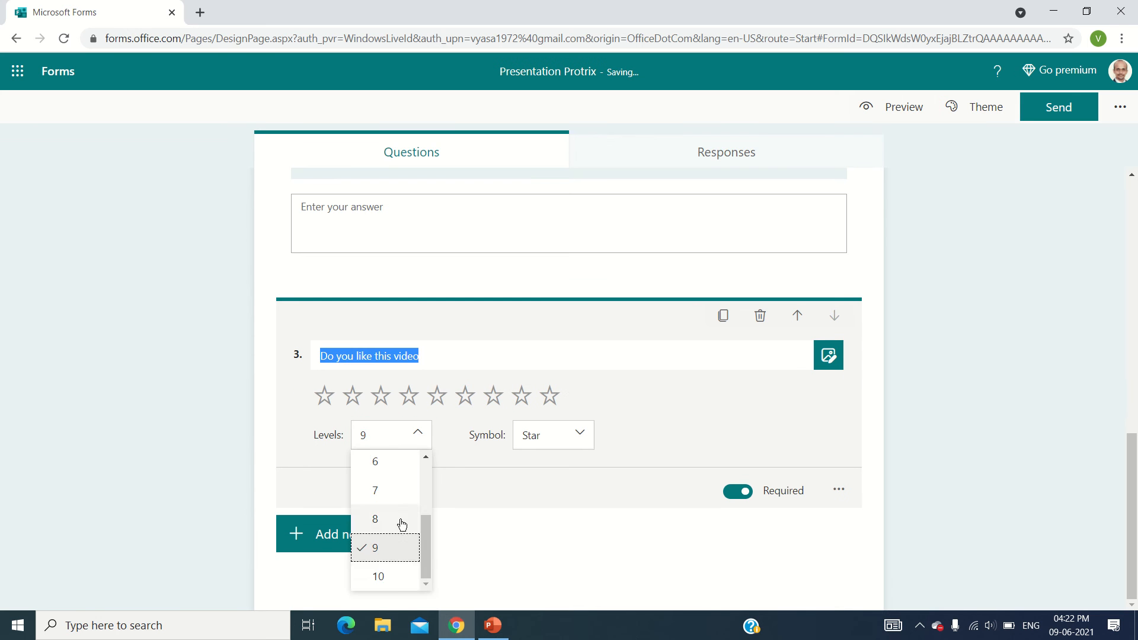
left_click(398, 573)
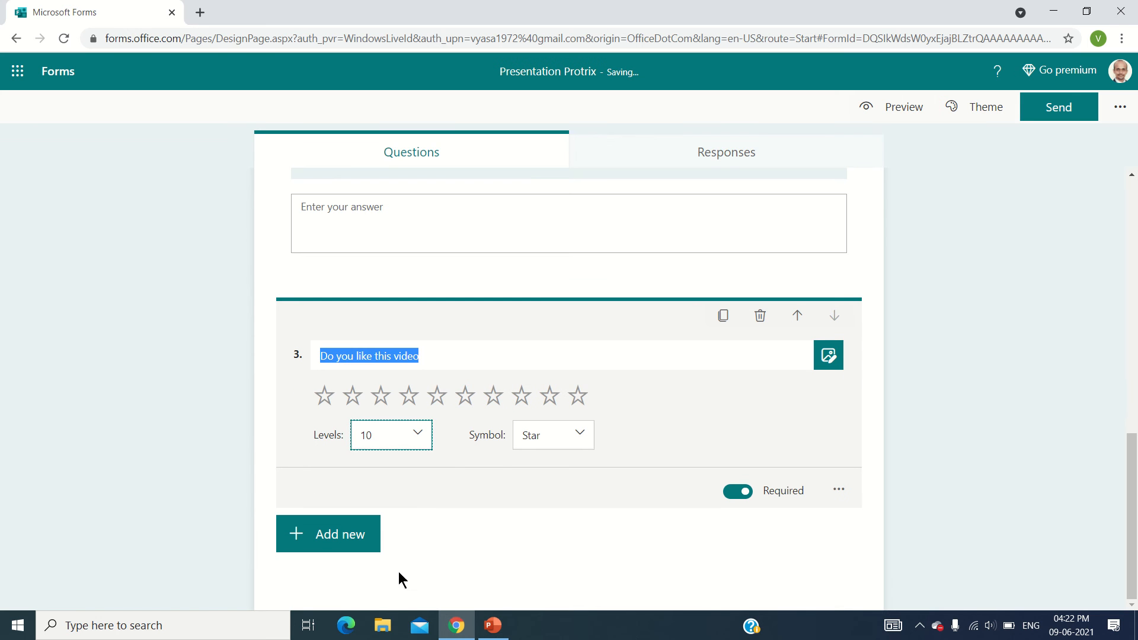
Step: Try the Number symbol for the rating question and switch back to the Star symbol
left_click(578, 432)
left_click(554, 464)
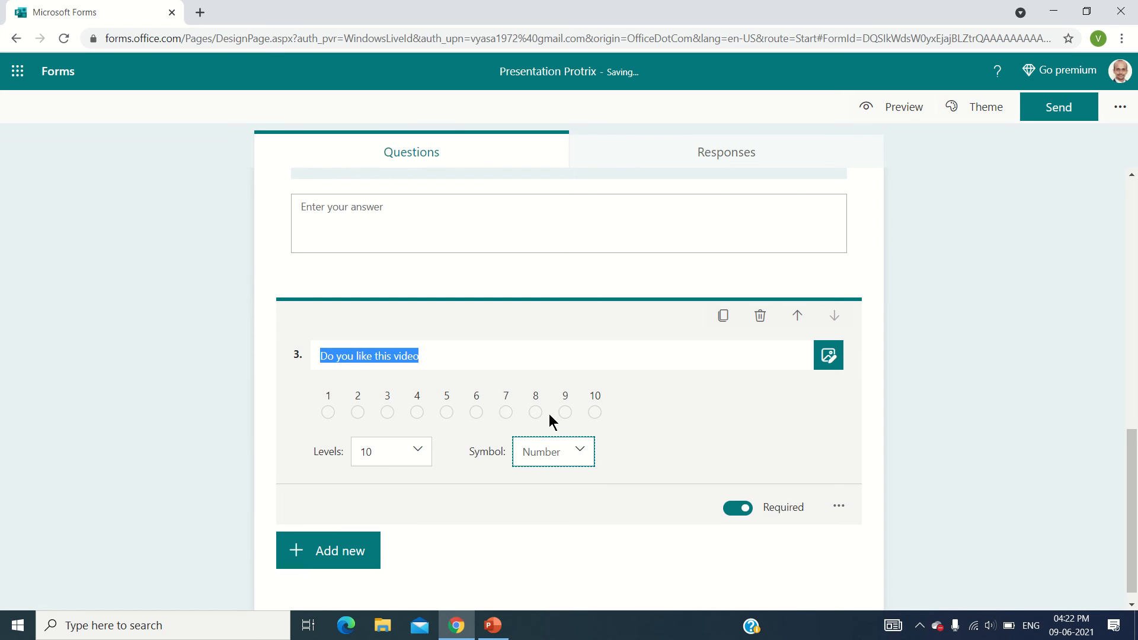
left_click(561, 461)
left_click(544, 510)
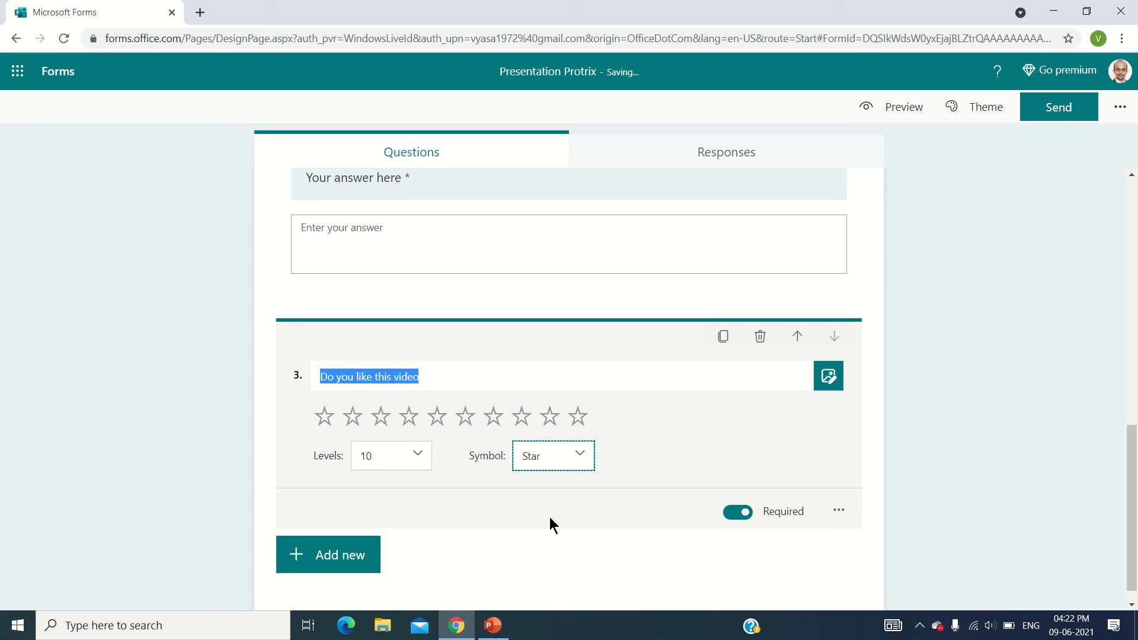
Step: Add a Date question after the rating question and select its default title
left_click(332, 560)
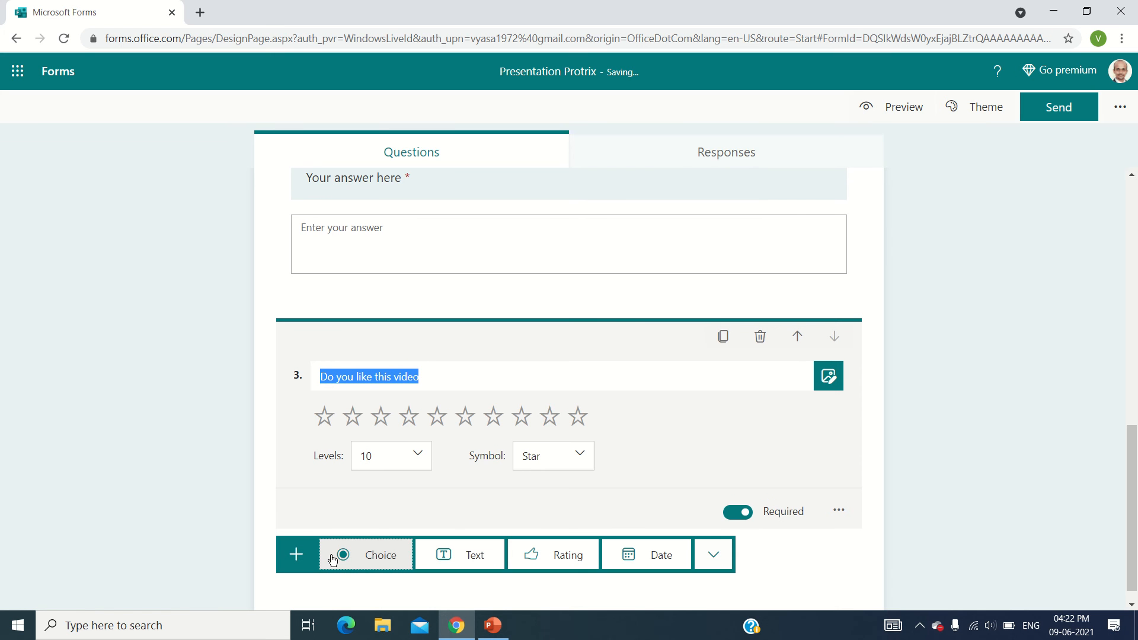
left_click(652, 556)
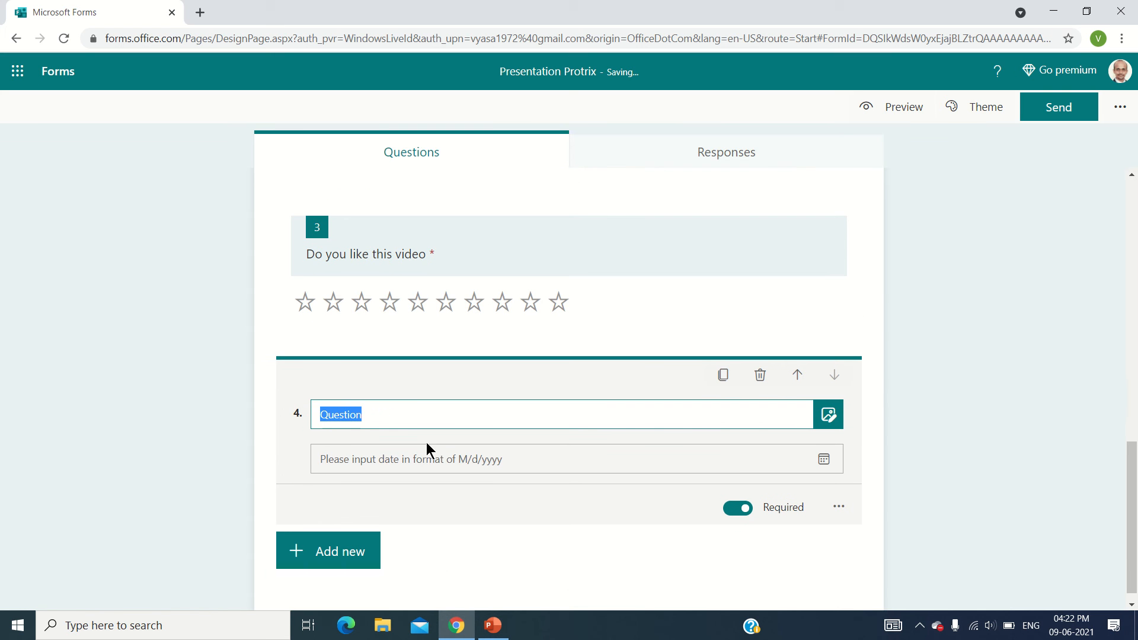
left_click(408, 458)
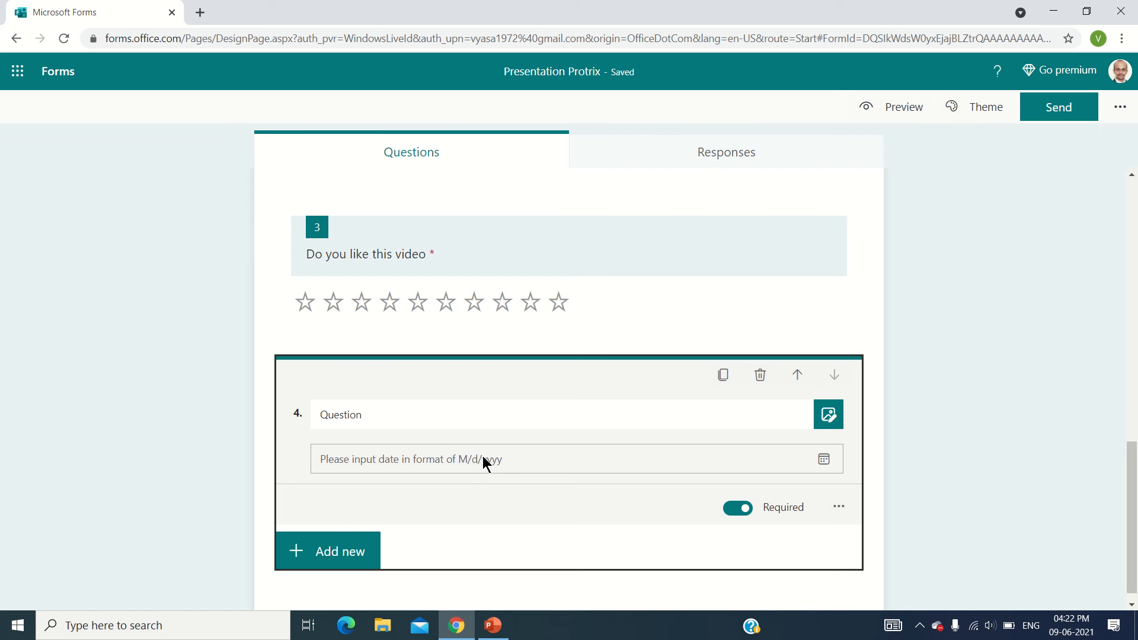
left_click(354, 418)
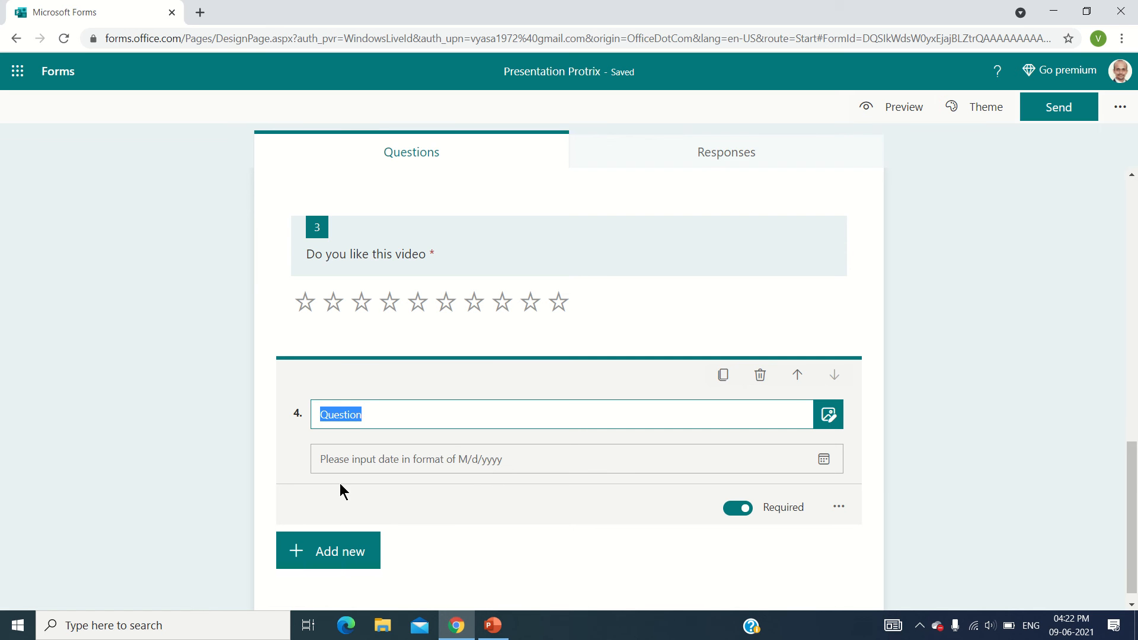
Step: Add a new section after the date question
left_click(343, 548)
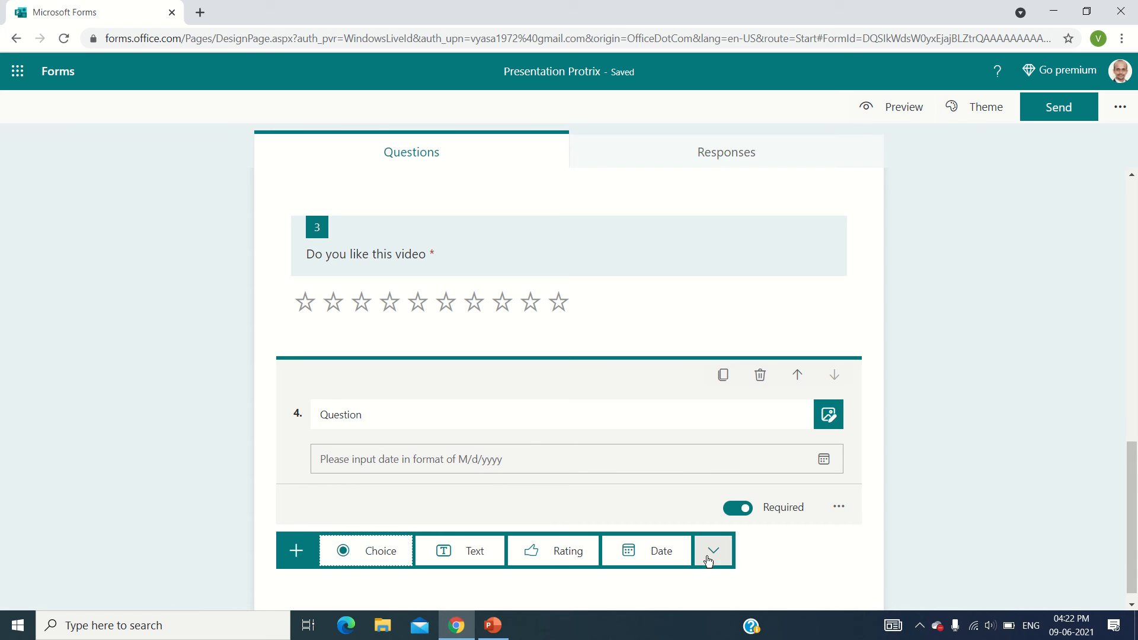
left_click(709, 560)
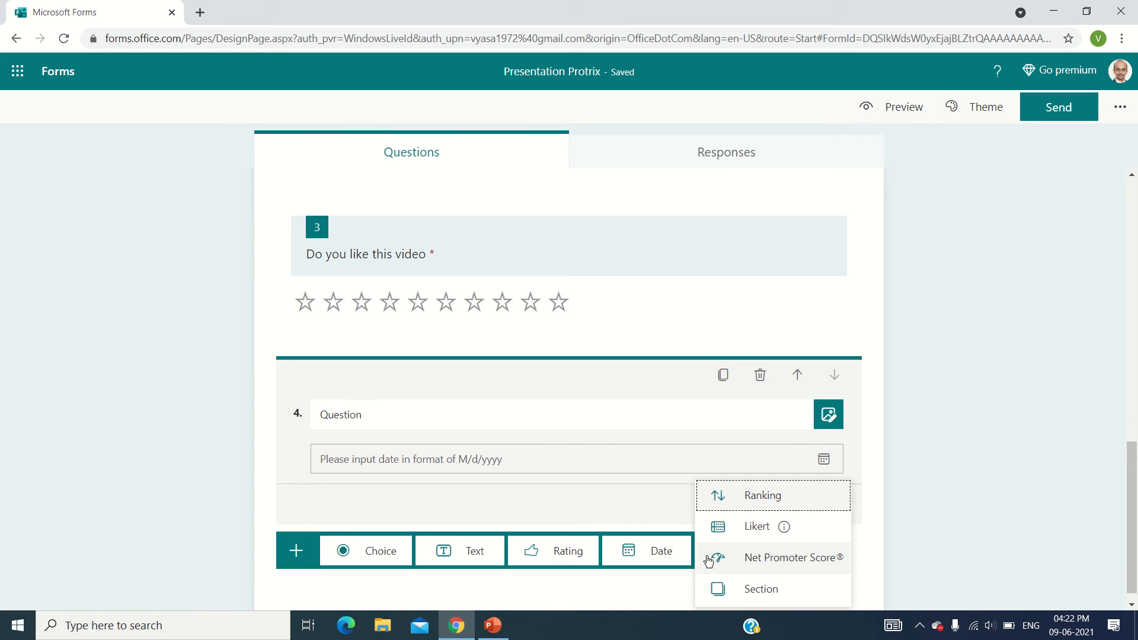
left_click(757, 589)
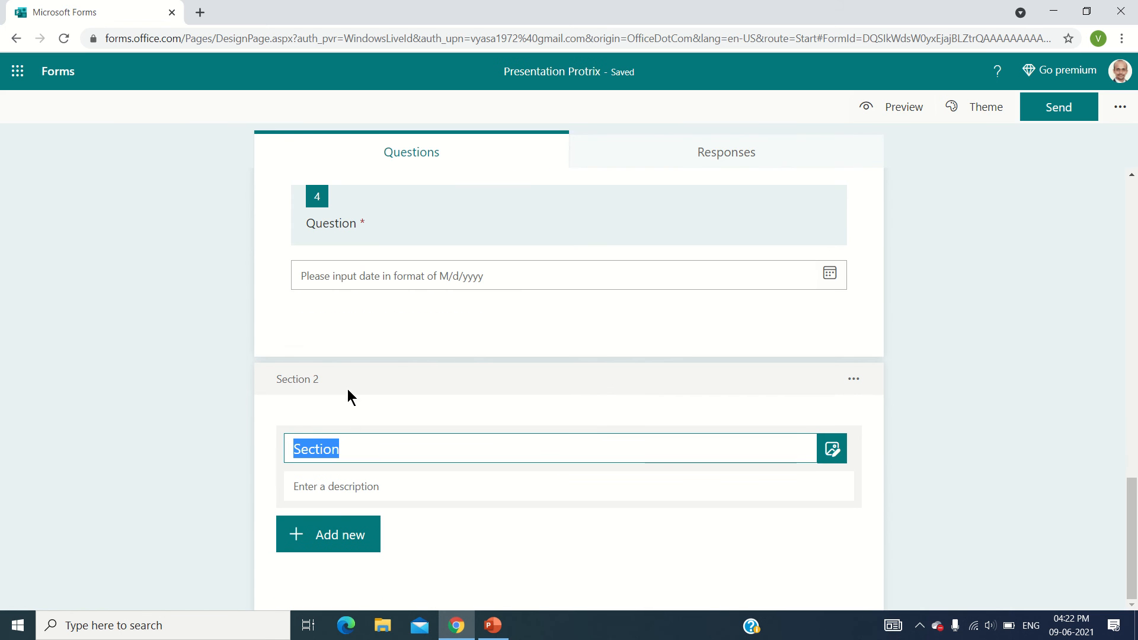
Step: Title the new section "Section 2"
left_click(315, 384)
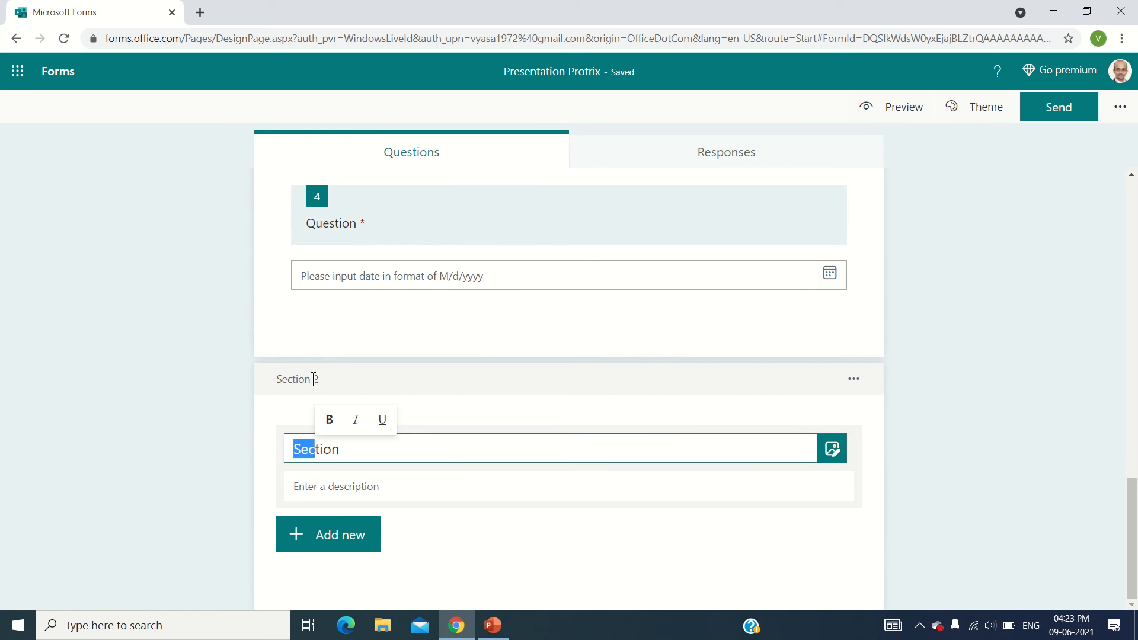
left_click(359, 460)
left_click_drag(360, 464, 292, 467)
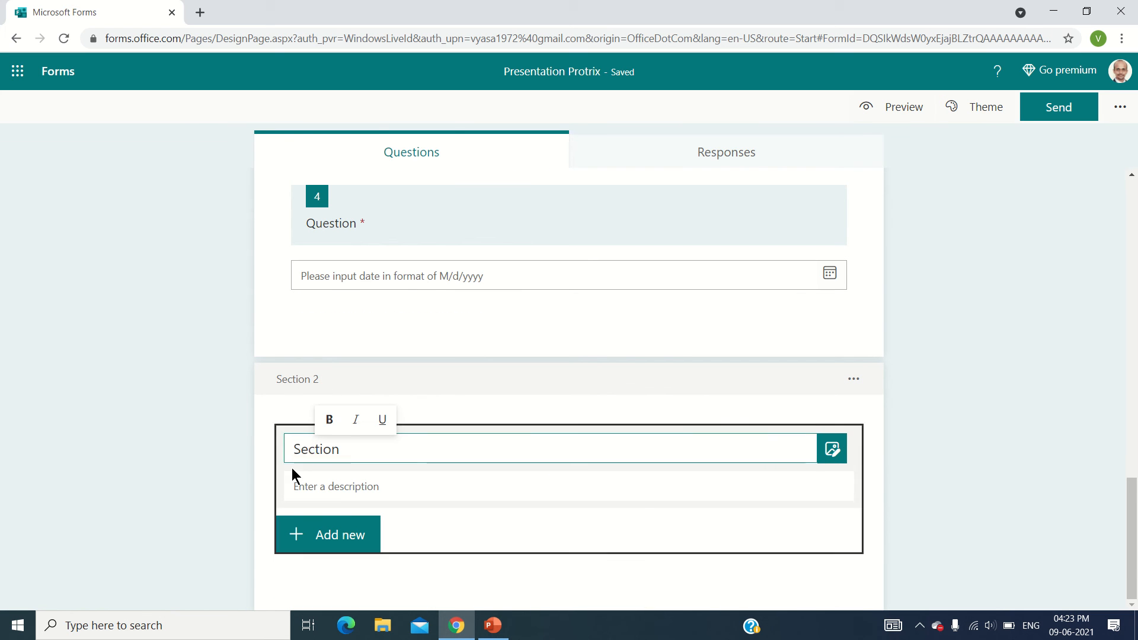
left_click_drag(359, 448, 287, 446)
double_click(318, 449)
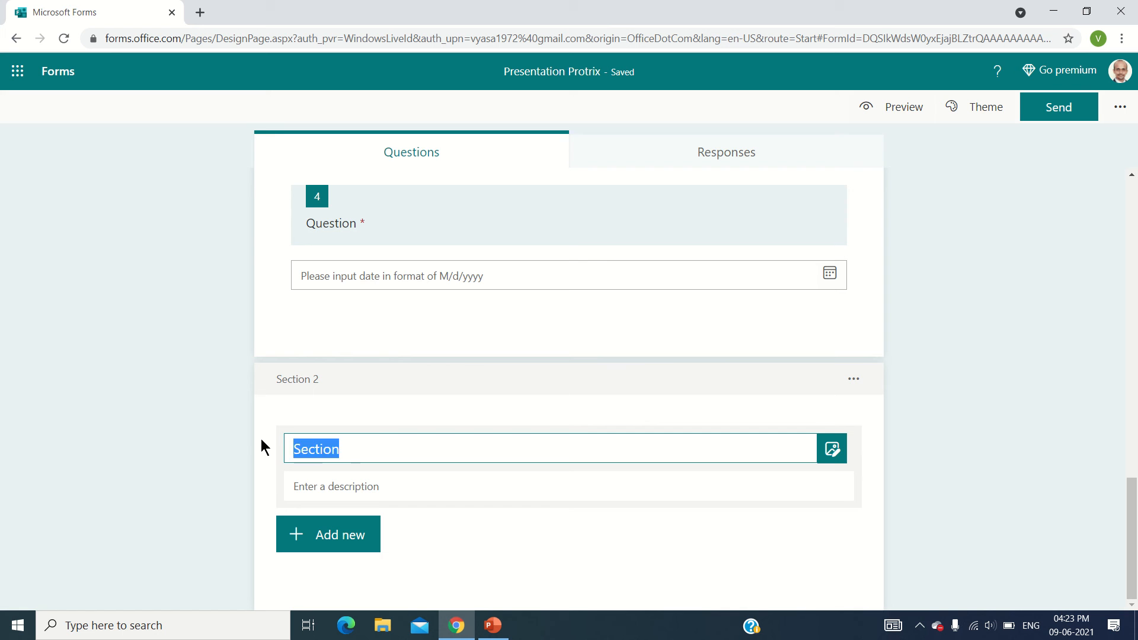
type("Sect")
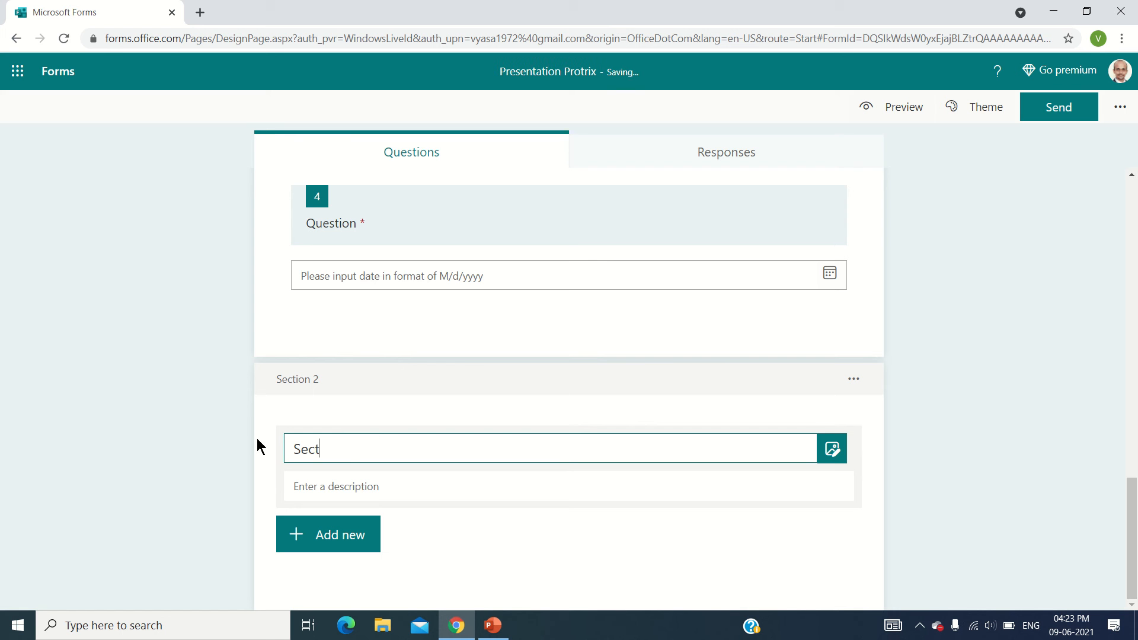
type("ion 2")
left_click(248, 447)
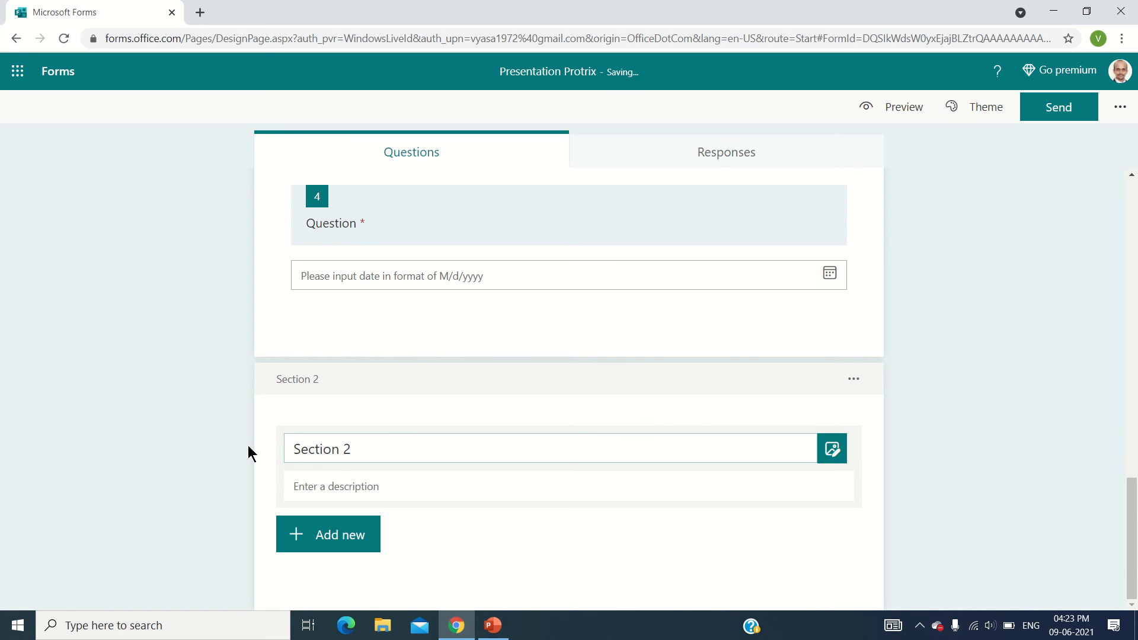
Step: Add a Text question to the second section, keeping its default title
left_click(345, 533)
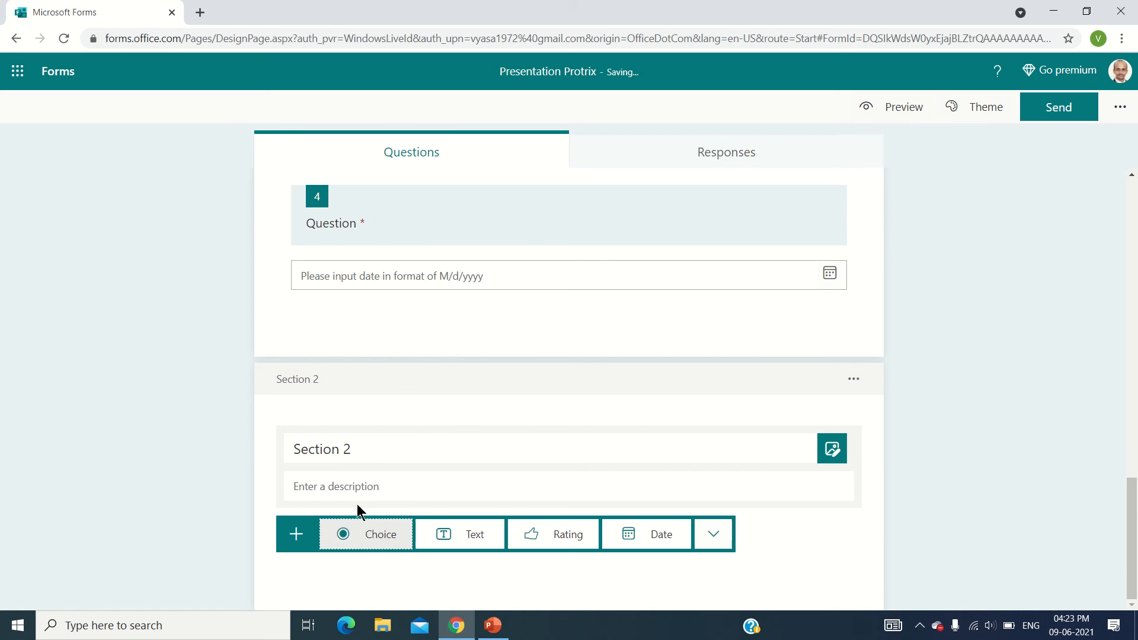
left_click(446, 535)
scroll(993, 186, "up", 13)
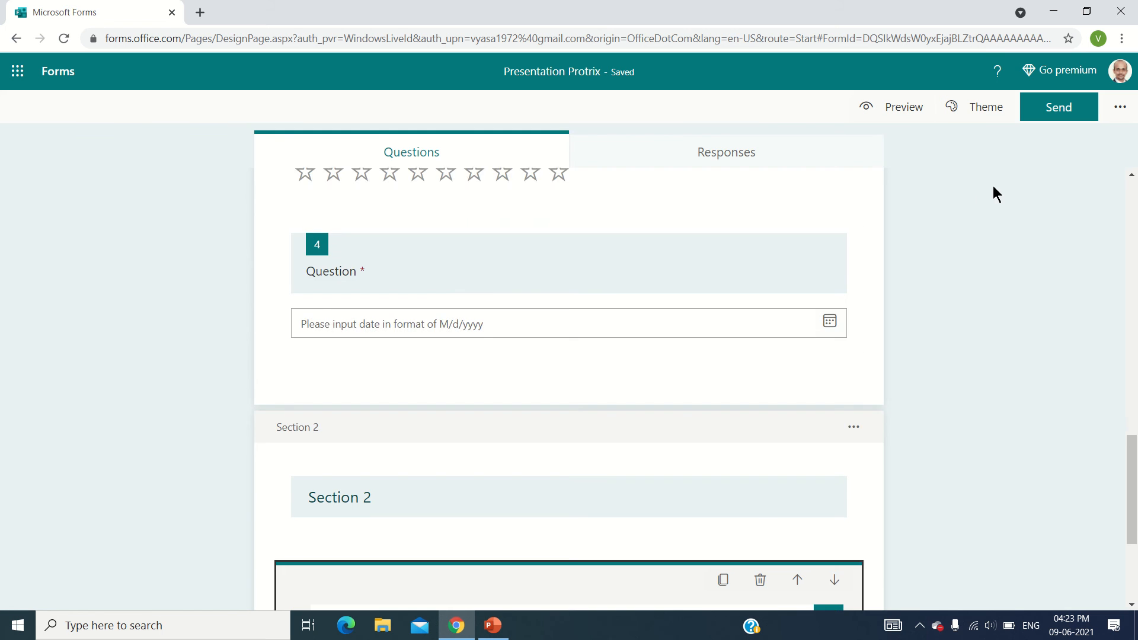
scroll(954, 262, "up", 6)
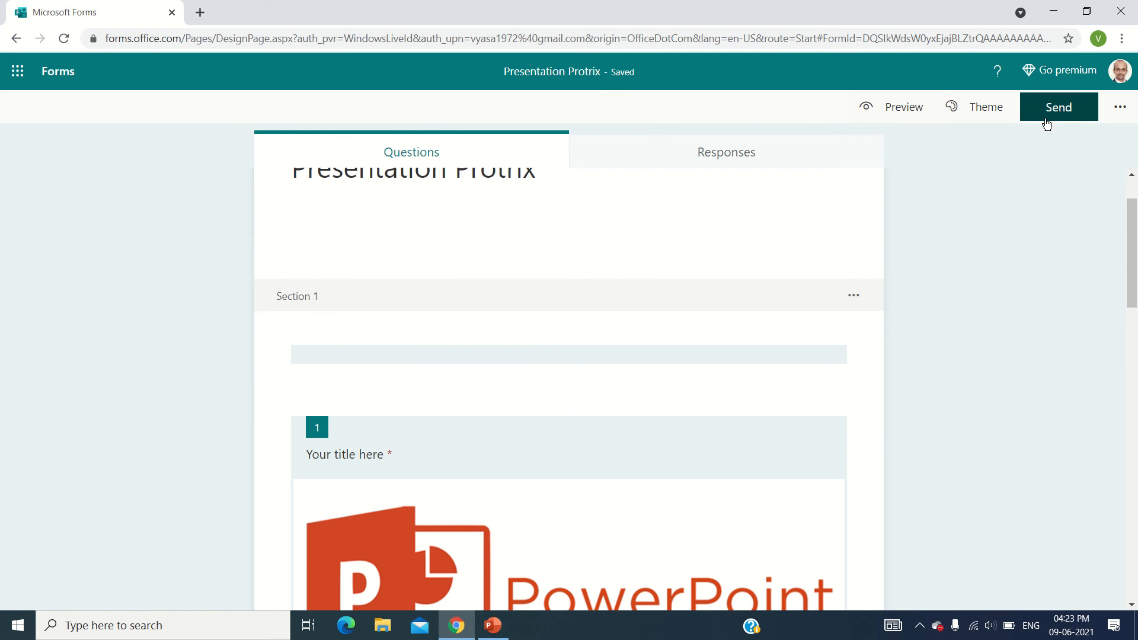
left_click(1119, 108)
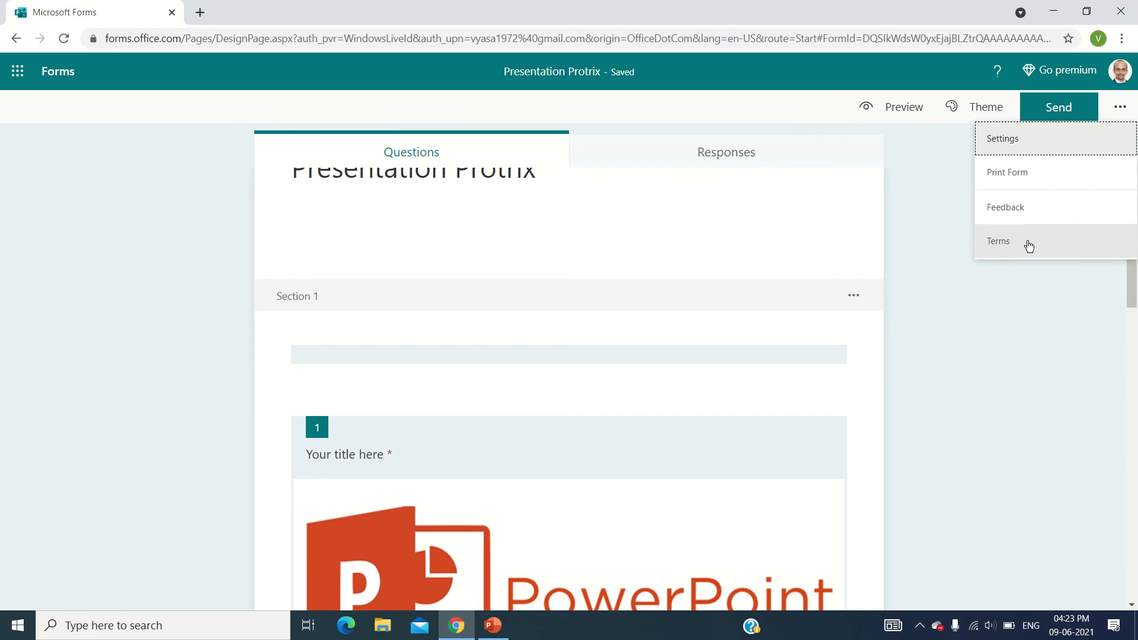
left_click(937, 184)
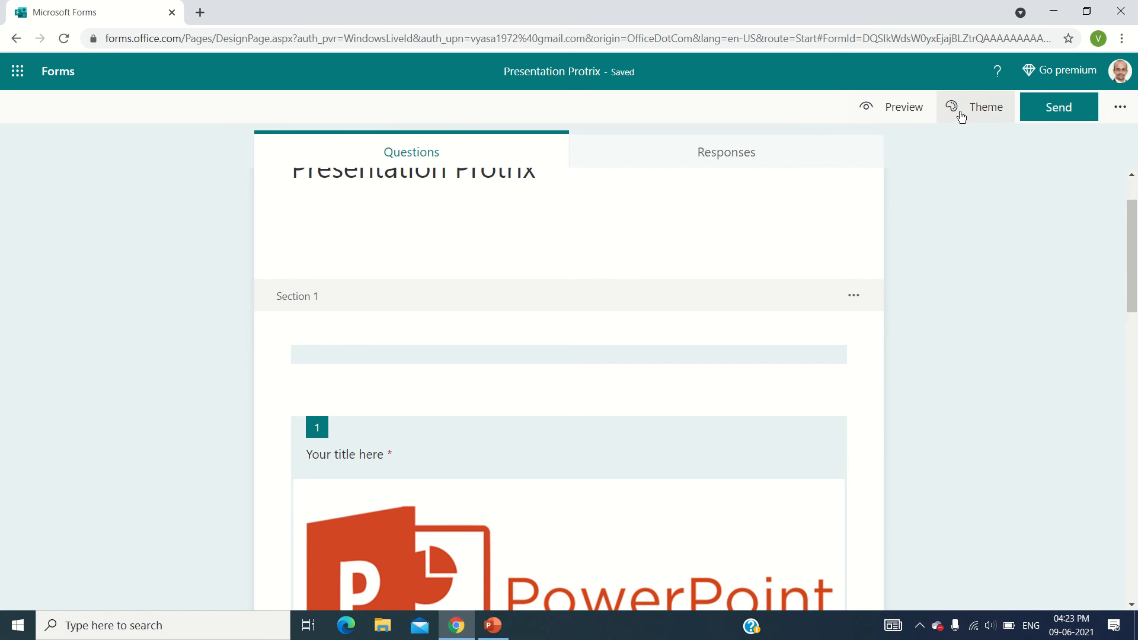
Step: Try the ocean, city bus and desk illustration themes on the form
left_click(961, 113)
left_click(948, 286)
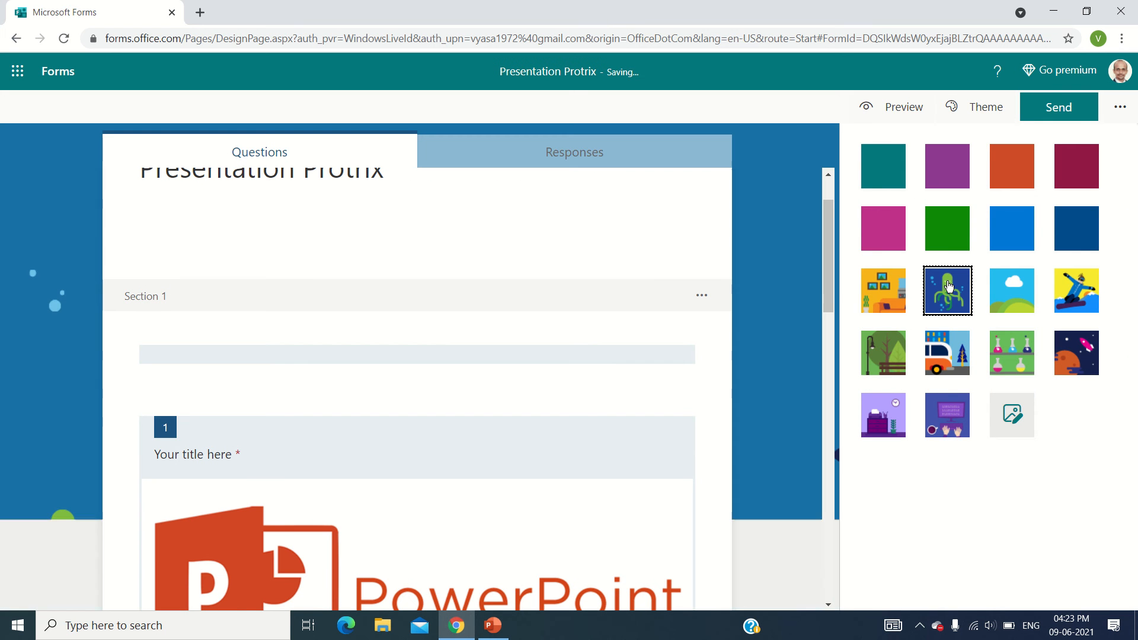
left_click(946, 358)
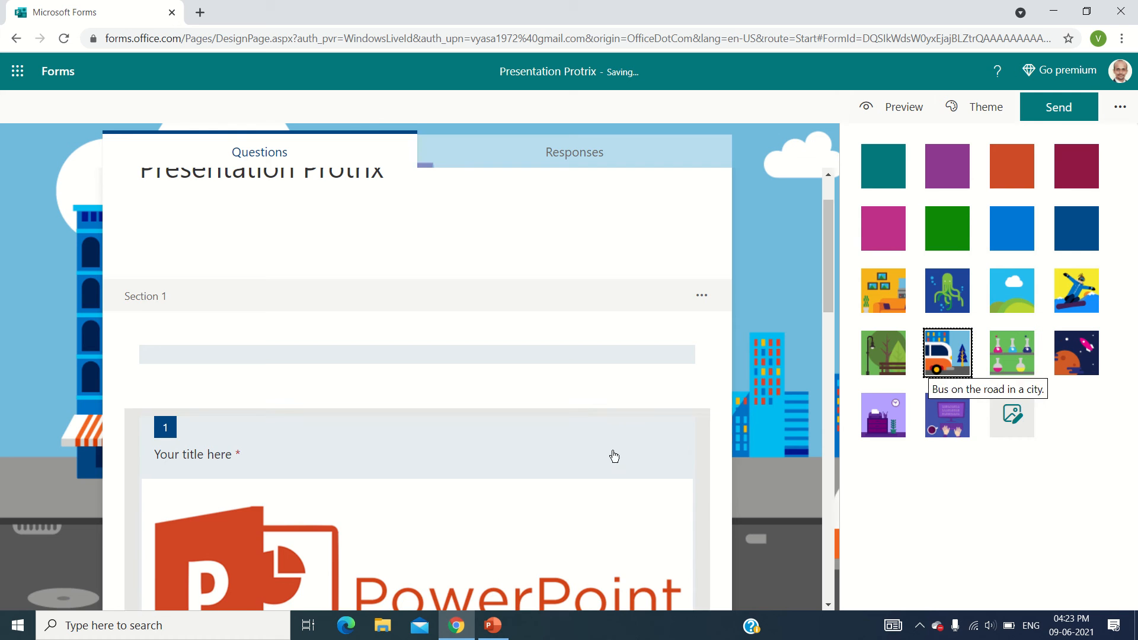
scroll(612, 456, "down", 7)
scroll(723, 438, "down", 8)
left_click(946, 414)
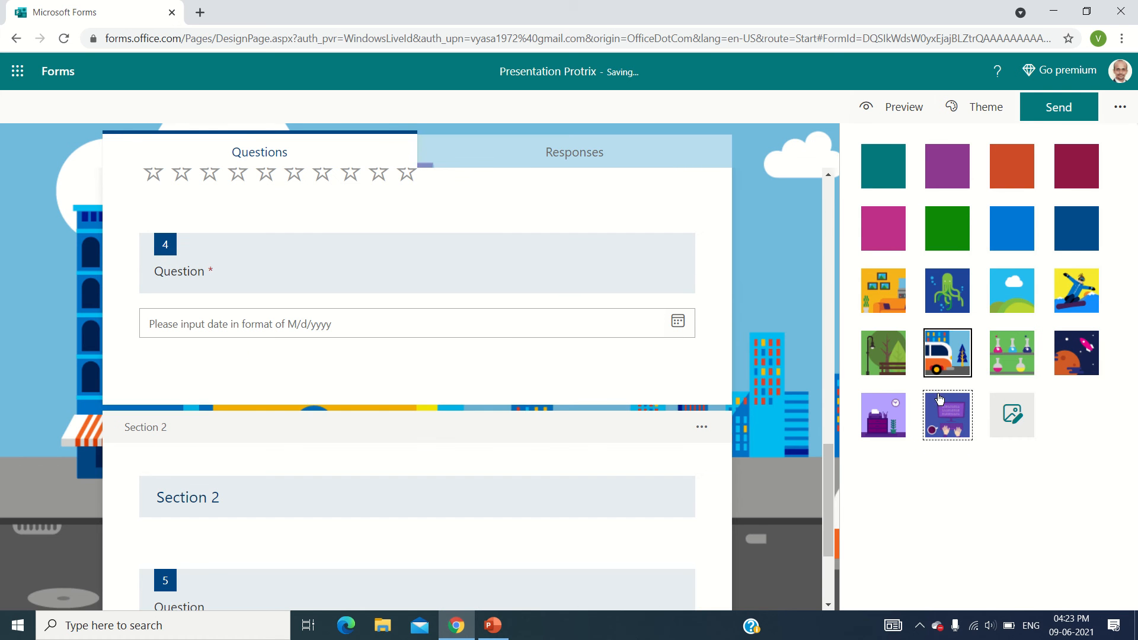
Step: Try the solid-colour themes on the form, including purple, orange, dark red, blue, green and pink, ending on Teal
left_click(895, 171)
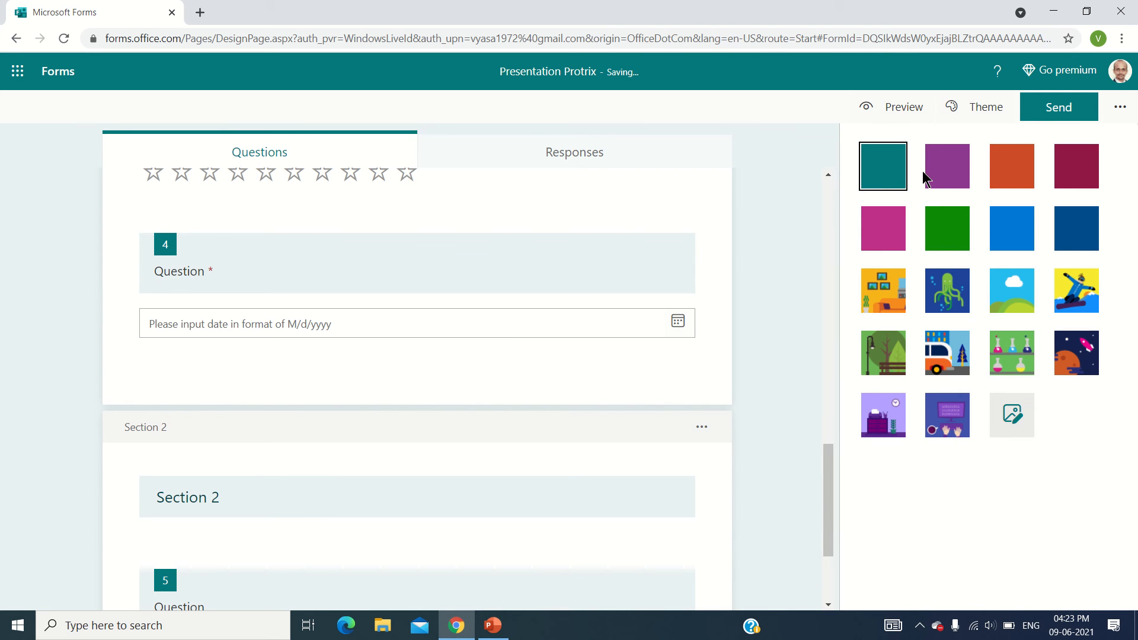
left_click(952, 178)
left_click(1010, 179)
left_click(1095, 180)
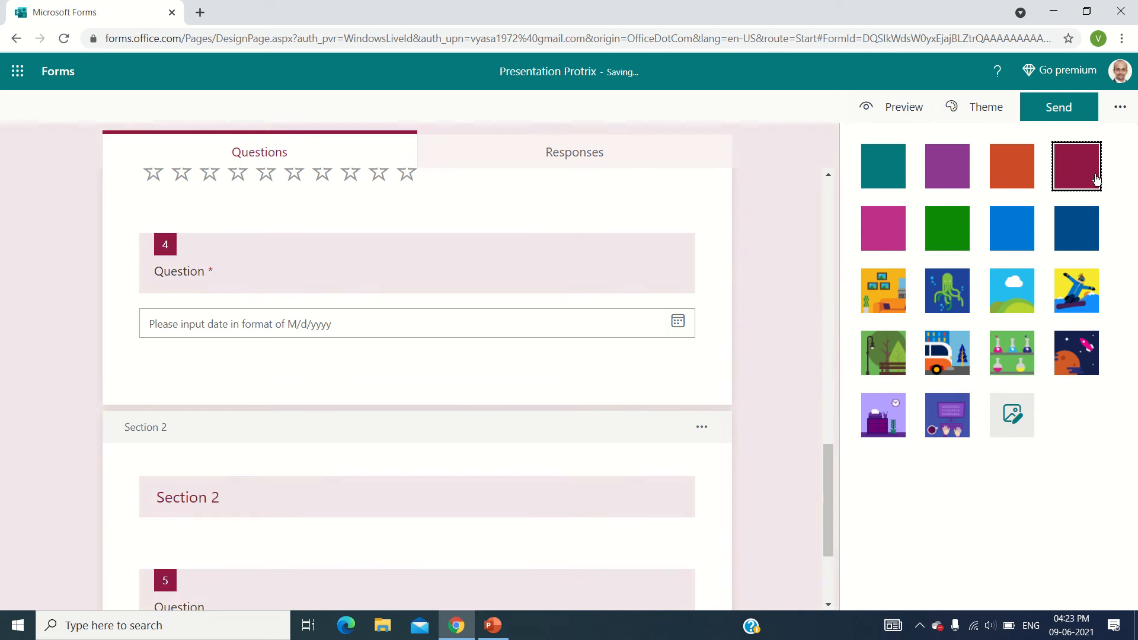
left_click(1085, 236)
left_click(1001, 240)
left_click(930, 241)
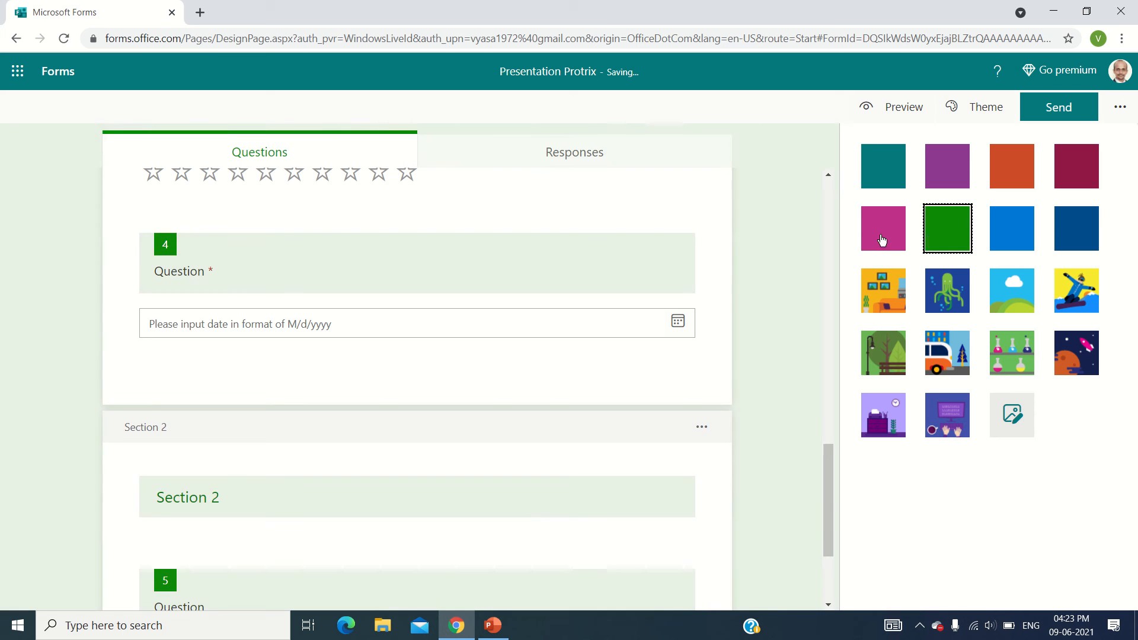
left_click(882, 239)
left_click(947, 232)
left_click(888, 163)
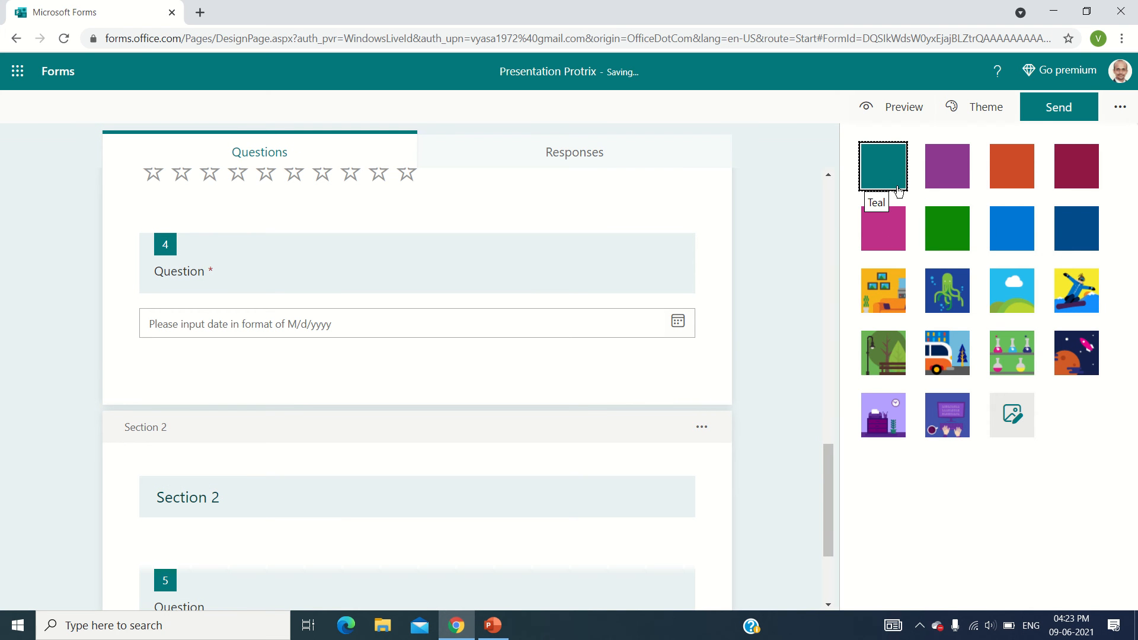
Step: Compare the ocean, sky and snowboarder illustration themes and apply the orange living-room theme to the form
left_click(895, 292)
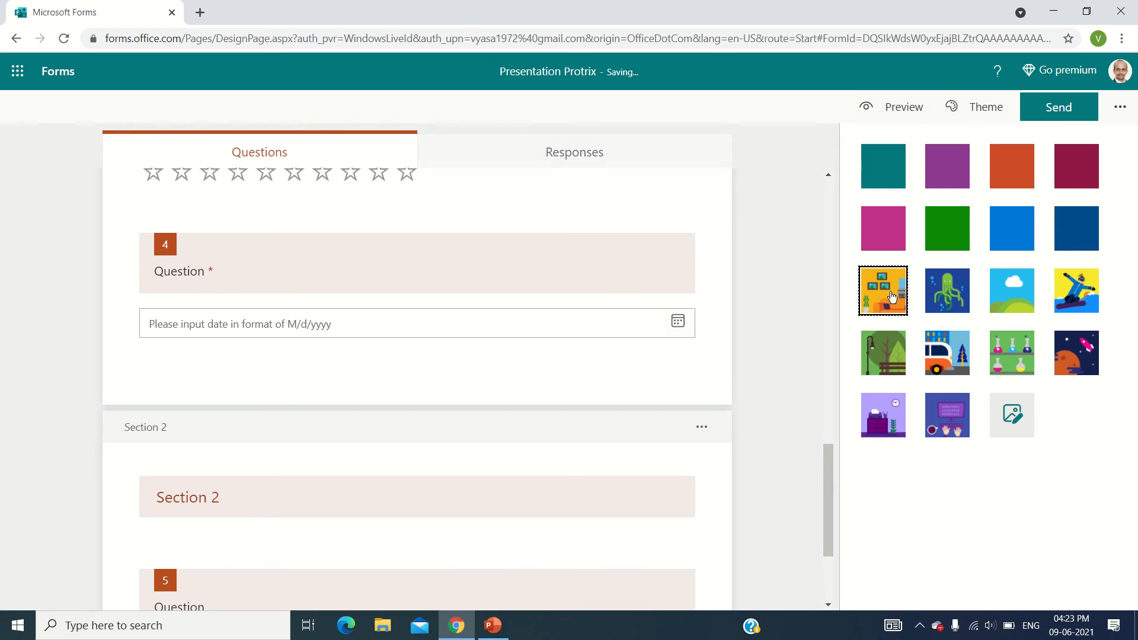
left_click(950, 304)
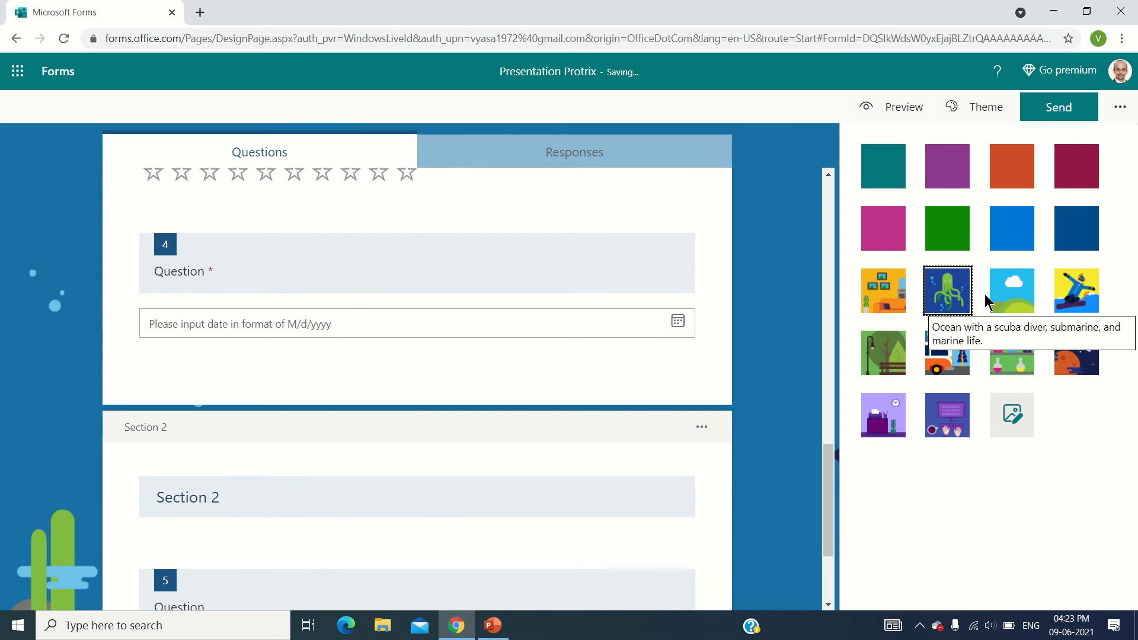
left_click(1006, 300)
left_click(1069, 301)
left_click(896, 287)
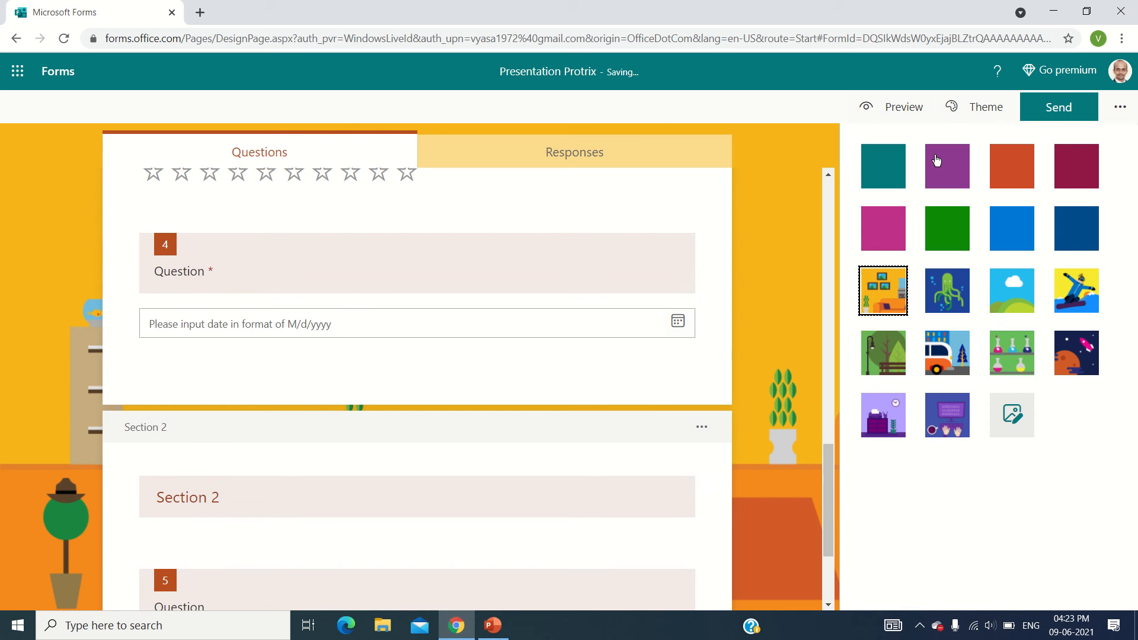
Step: Preview the form in the computer layout and look through the title and the first section's questions
left_click(909, 118)
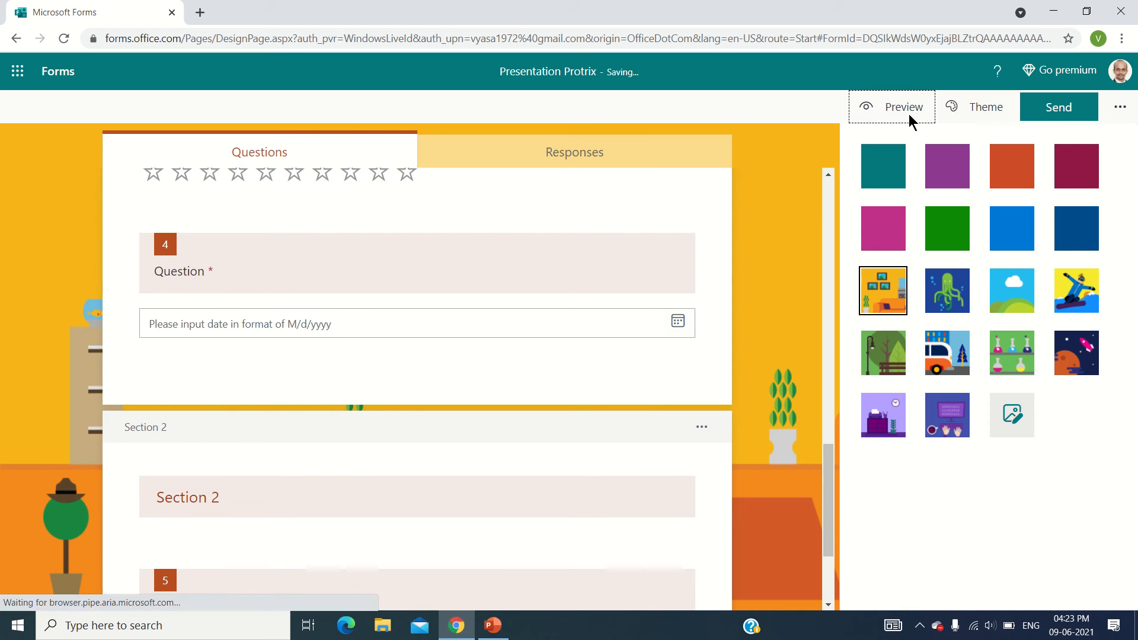
scroll(364, 248, "down", 10)
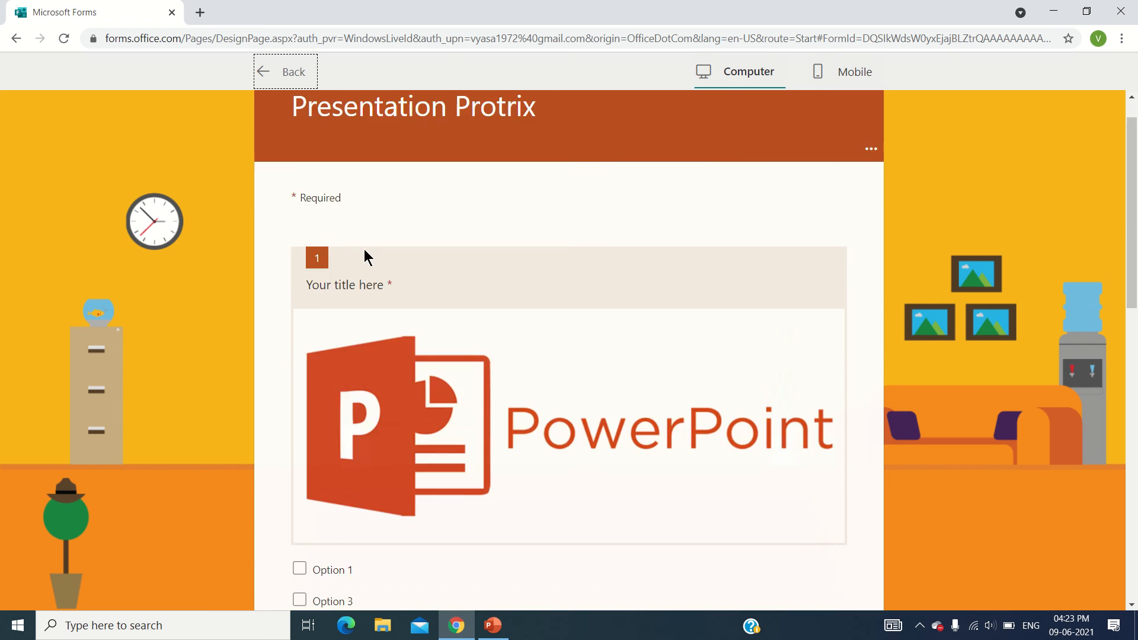
scroll(436, 292, "up", 10)
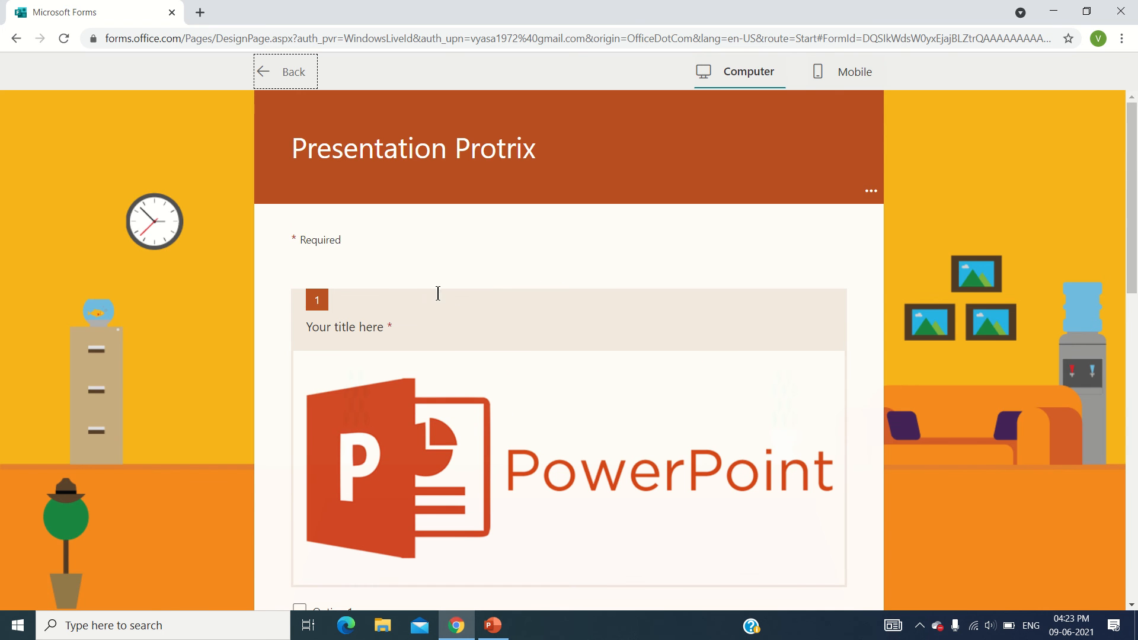
left_click_drag(396, 147, 431, 147)
scroll(306, 181, "down", 5)
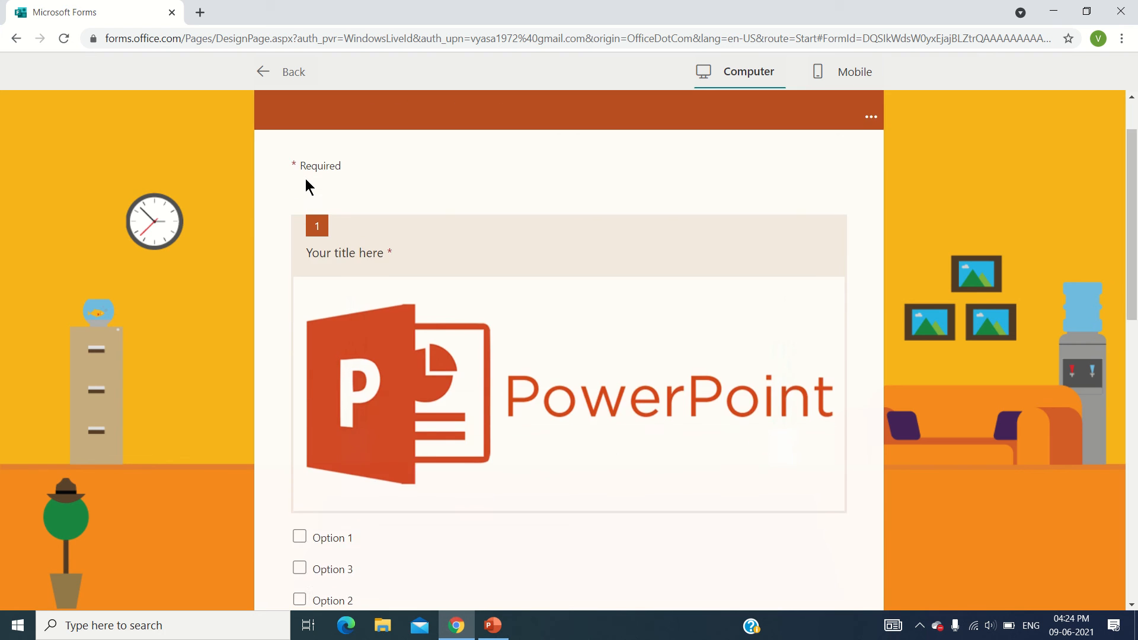
scroll(330, 213, "down", 1)
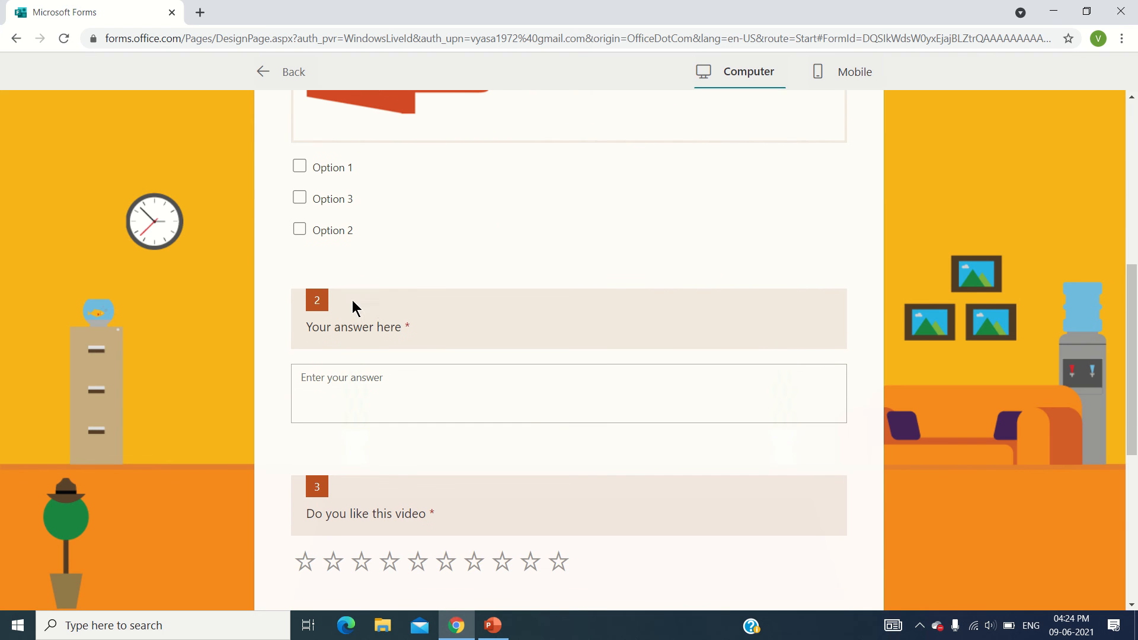
scroll(362, 333, "down", 1)
left_click(361, 331)
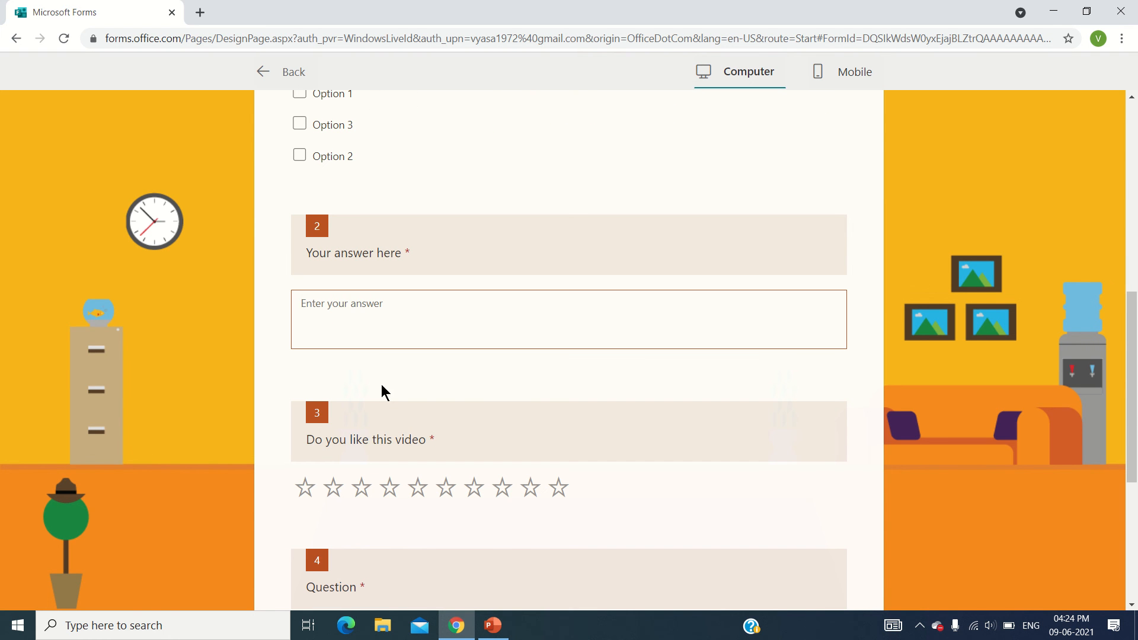
Step: Rate "Do you like this video" six stars and try to continue to the next page with the date unanswered
left_click(560, 492)
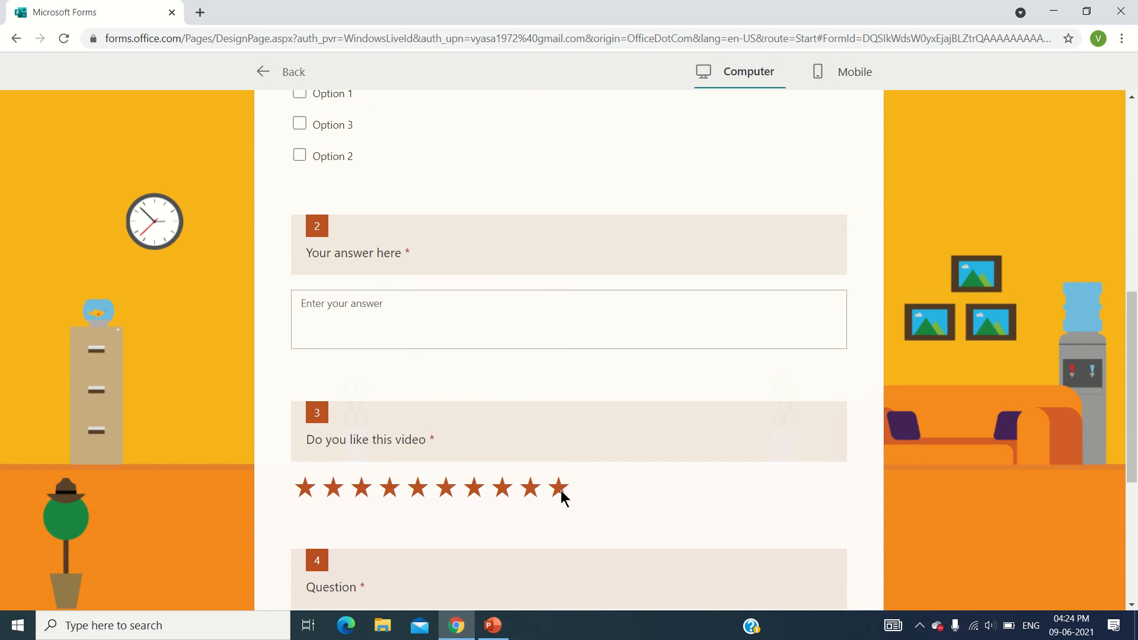
scroll(561, 496, "down", 2)
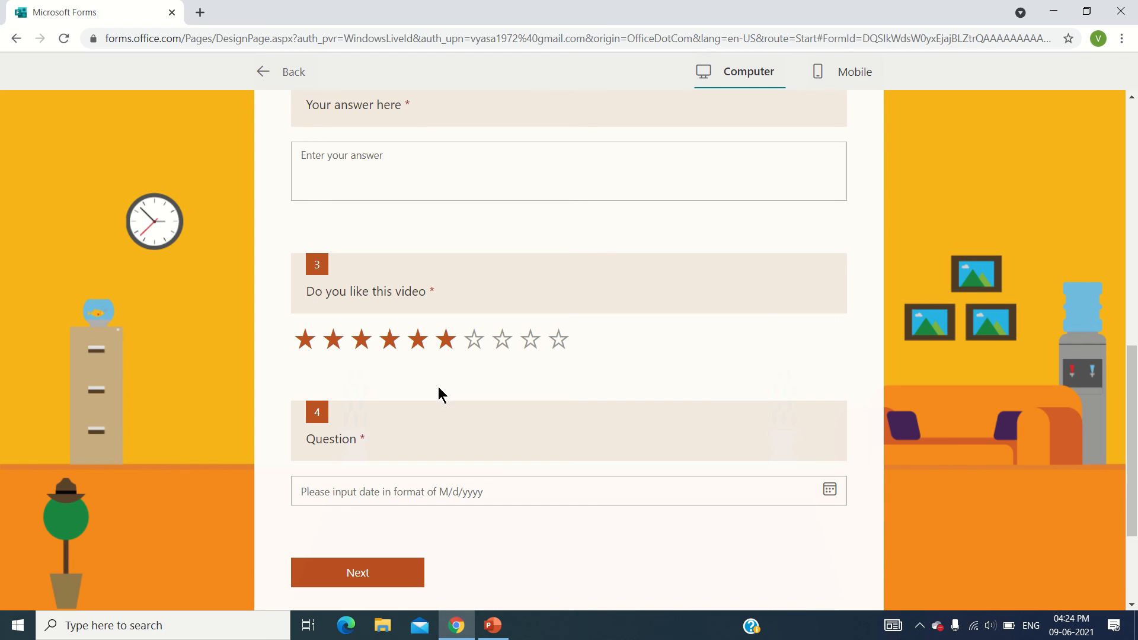
left_click(424, 491)
scroll(427, 522, "down", 2)
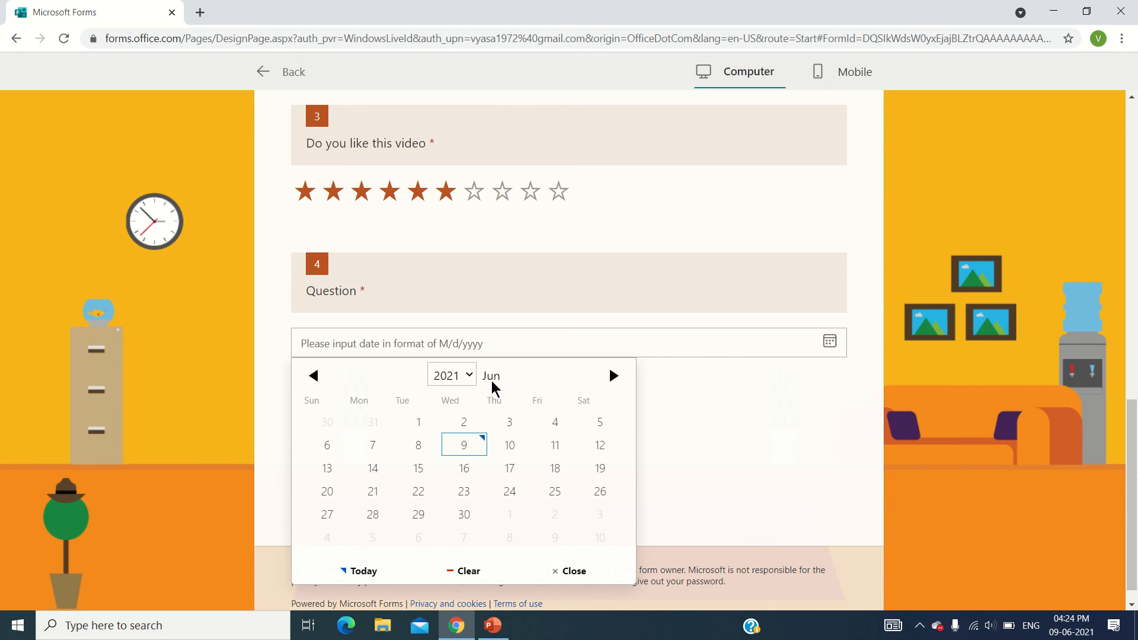
left_click(648, 376)
scroll(415, 399, "up", 6)
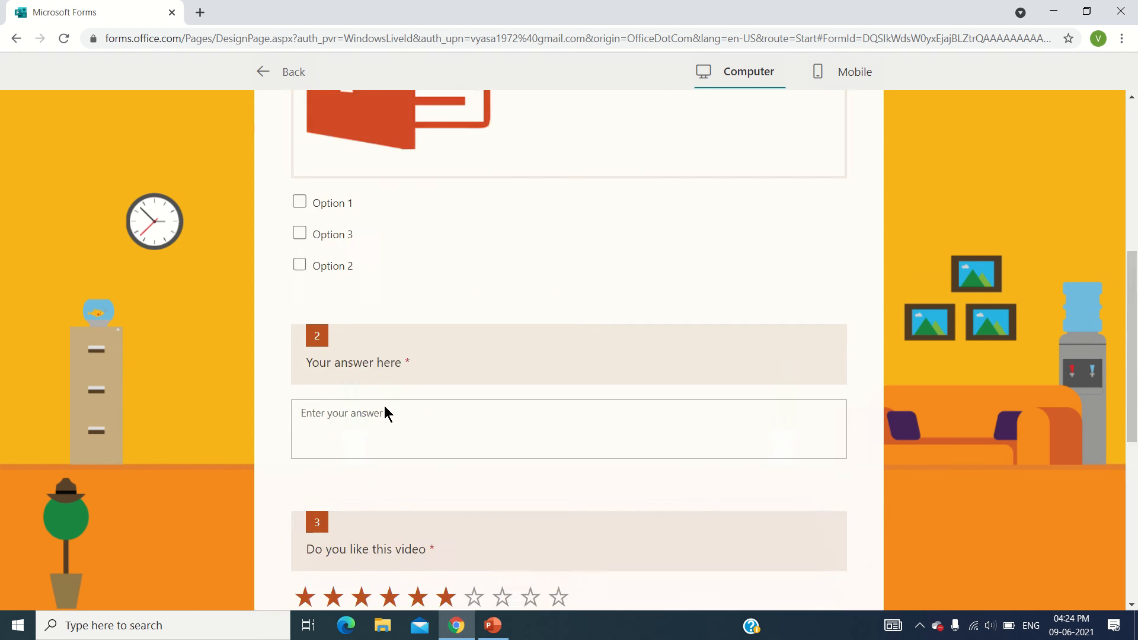
scroll(384, 409, "down", 6)
left_click(355, 399)
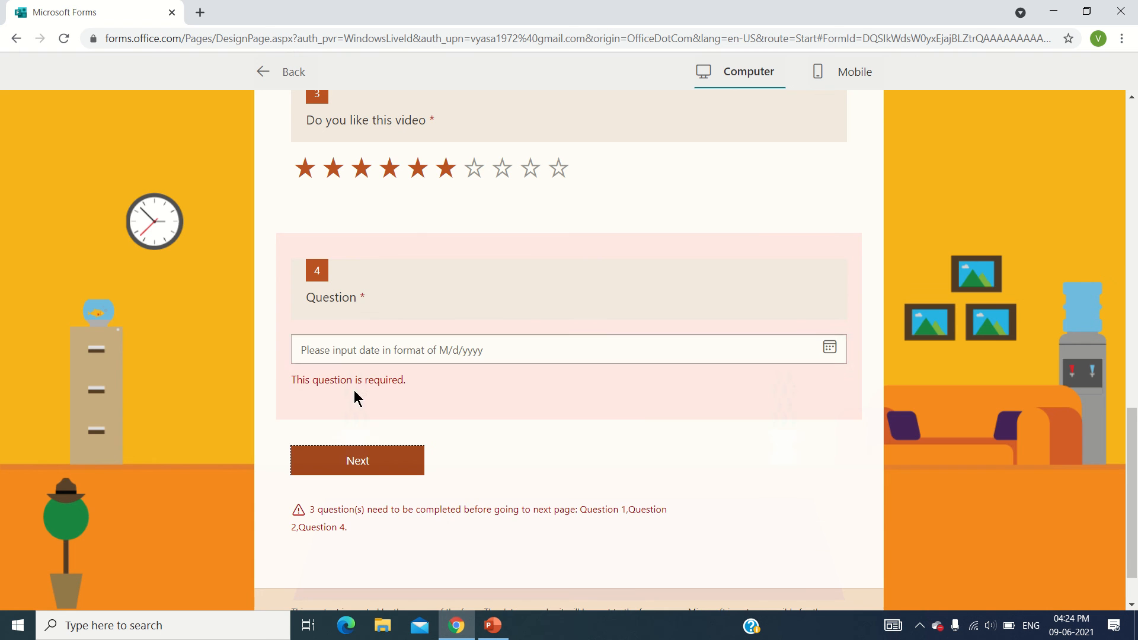
Step: Answer the date question with 6/17/2021 and enter "Answer" in the "Your answer here" question
left_click(412, 354)
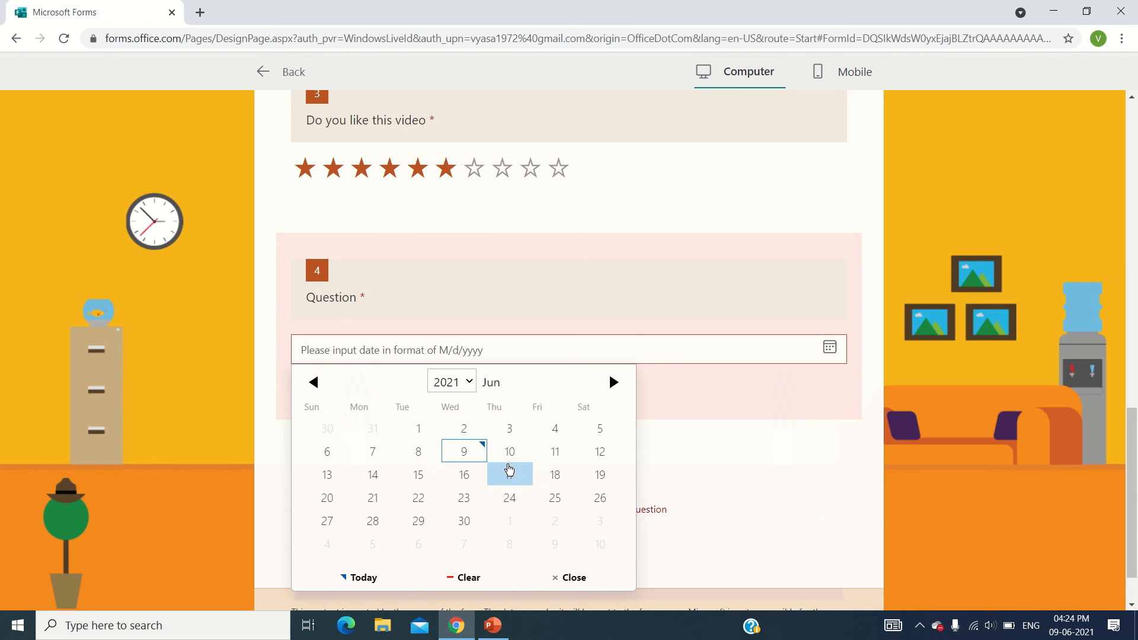
left_click(509, 474)
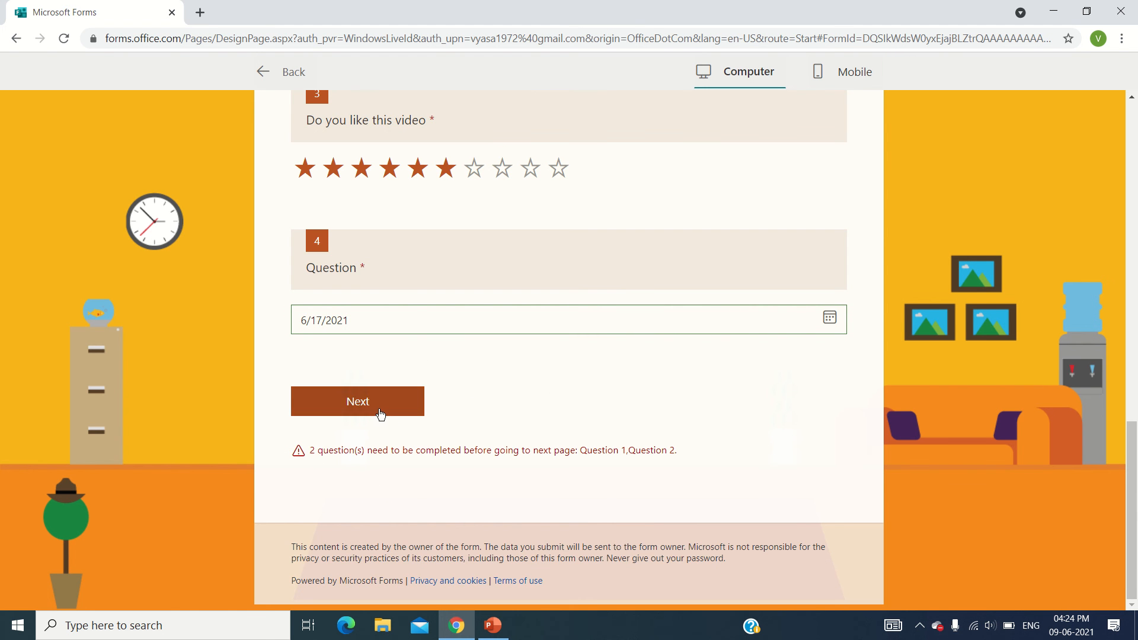
left_click(385, 408)
left_click(394, 261)
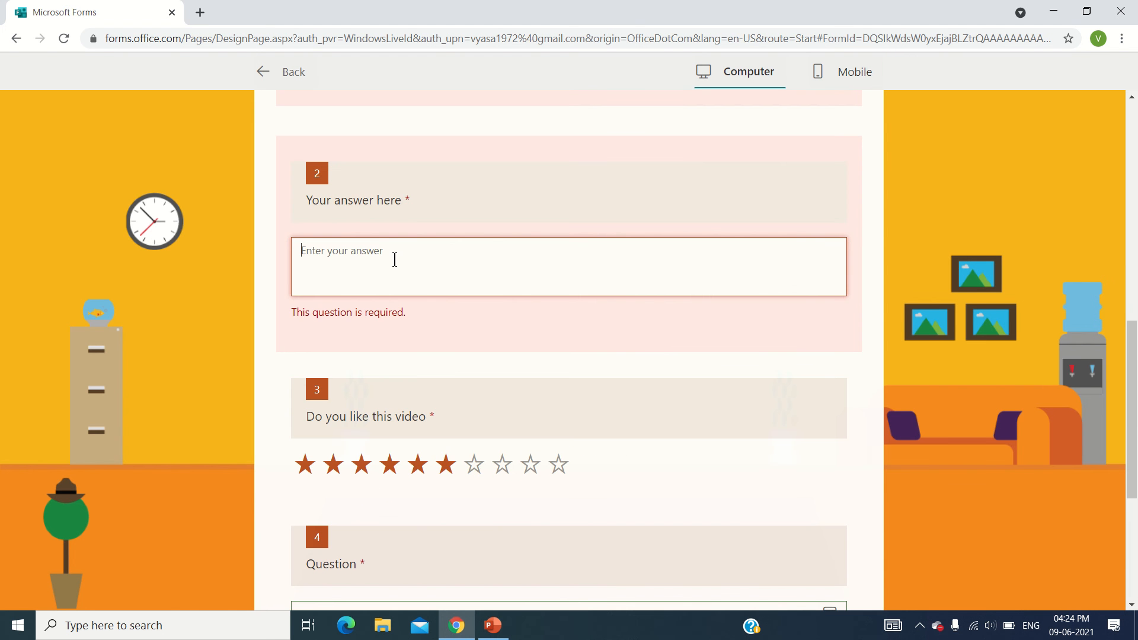
type("Answer")
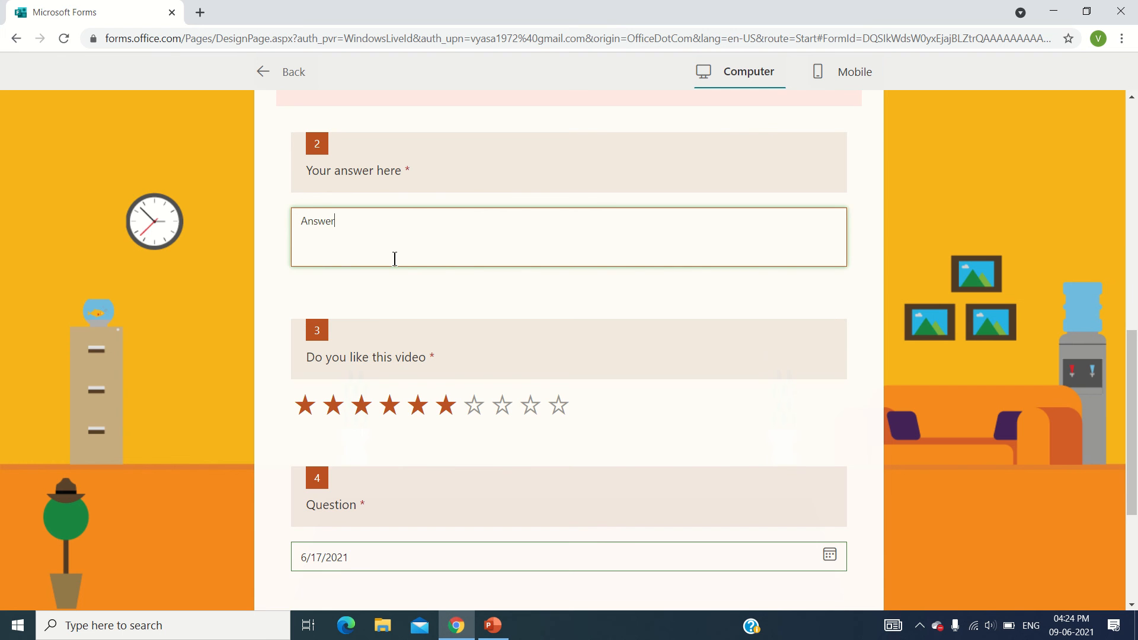
Step: Choose Option 1 and Option 2 in the first question, leave Option 3 unselected, and continue to Section 2
scroll(394, 259, "up", 3)
left_click(318, 233)
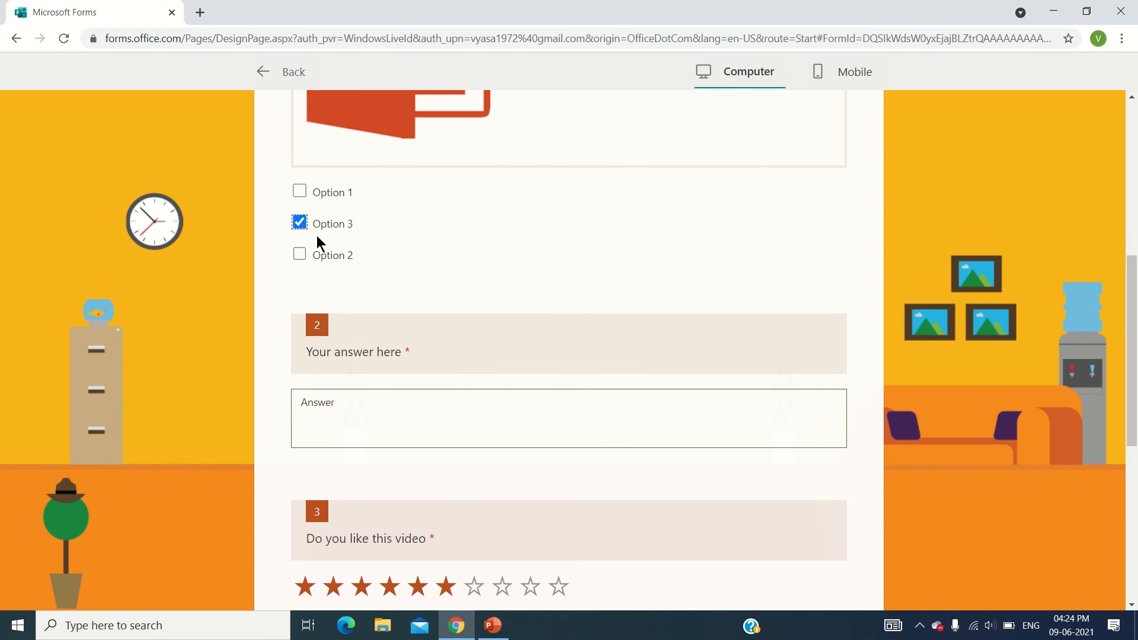
left_click(311, 255)
left_click(300, 193)
left_click(326, 223)
scroll(502, 388, "down", 5)
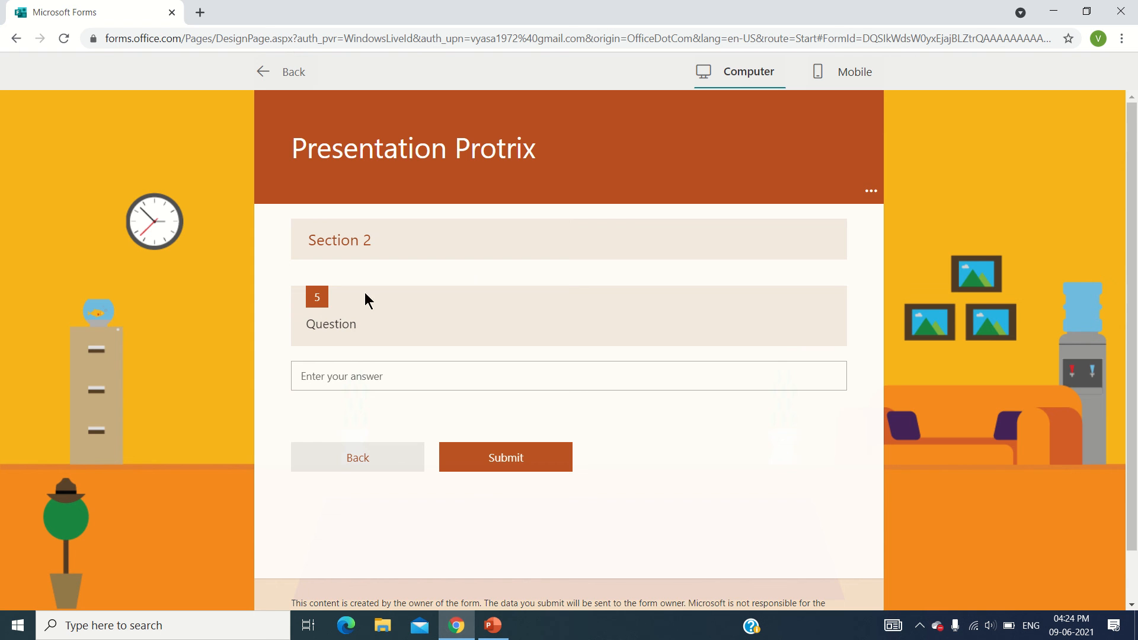
Step: Go back to review the first section's answers, return to Section 2 and examine its heading and text question
left_click(356, 458)
scroll(362, 533, "down", 10)
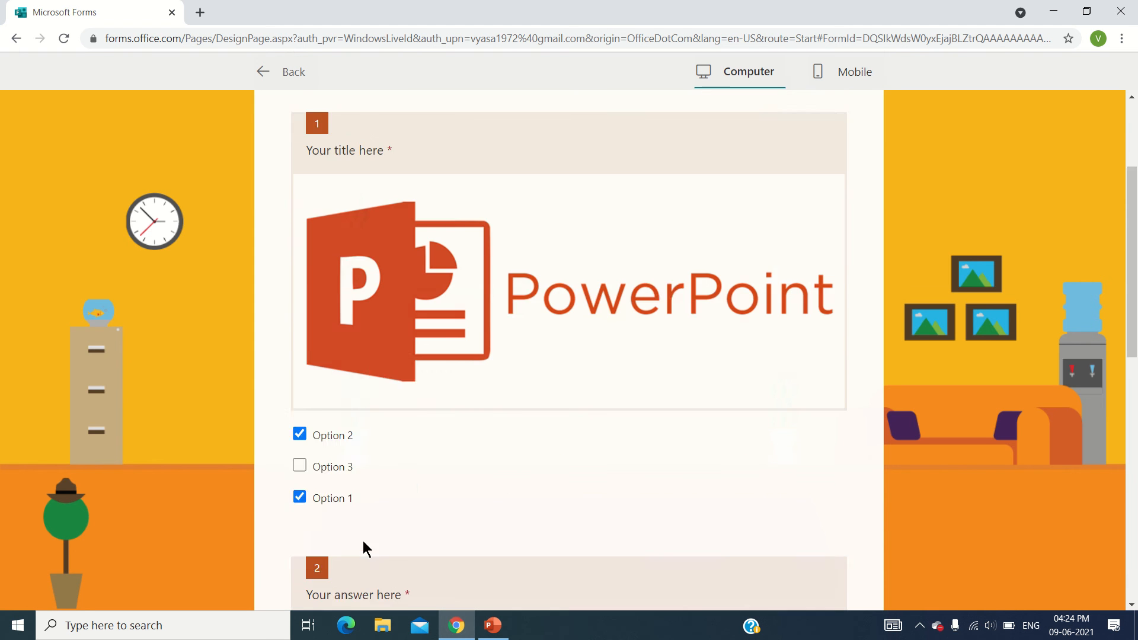
left_click(360, 497)
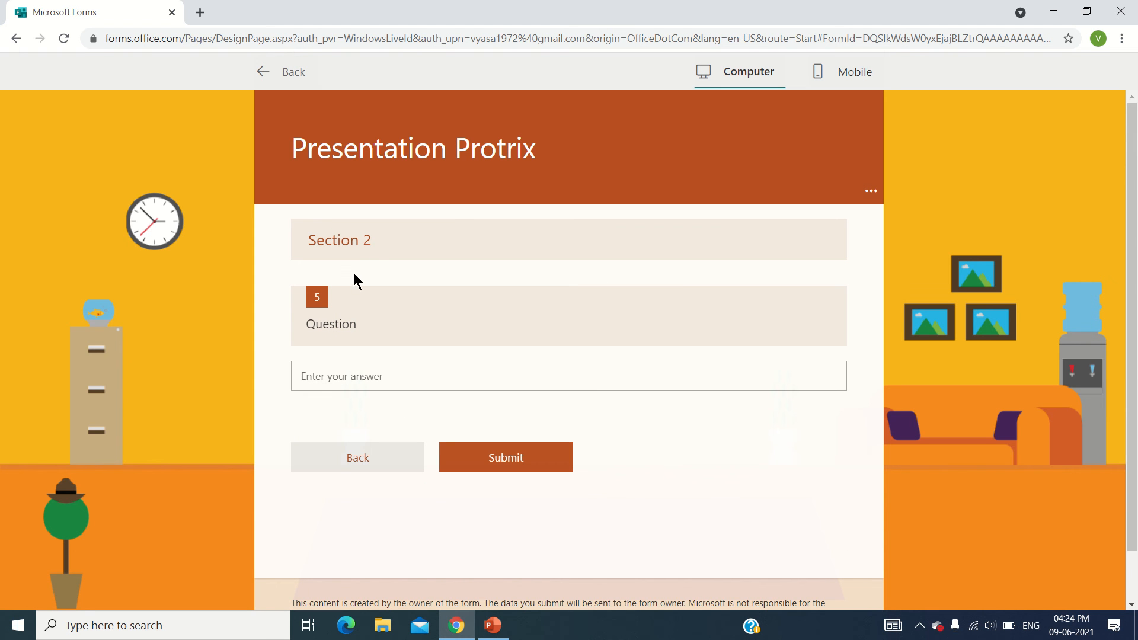
left_click_drag(341, 243, 372, 240)
left_click(360, 240)
left_click(359, 374)
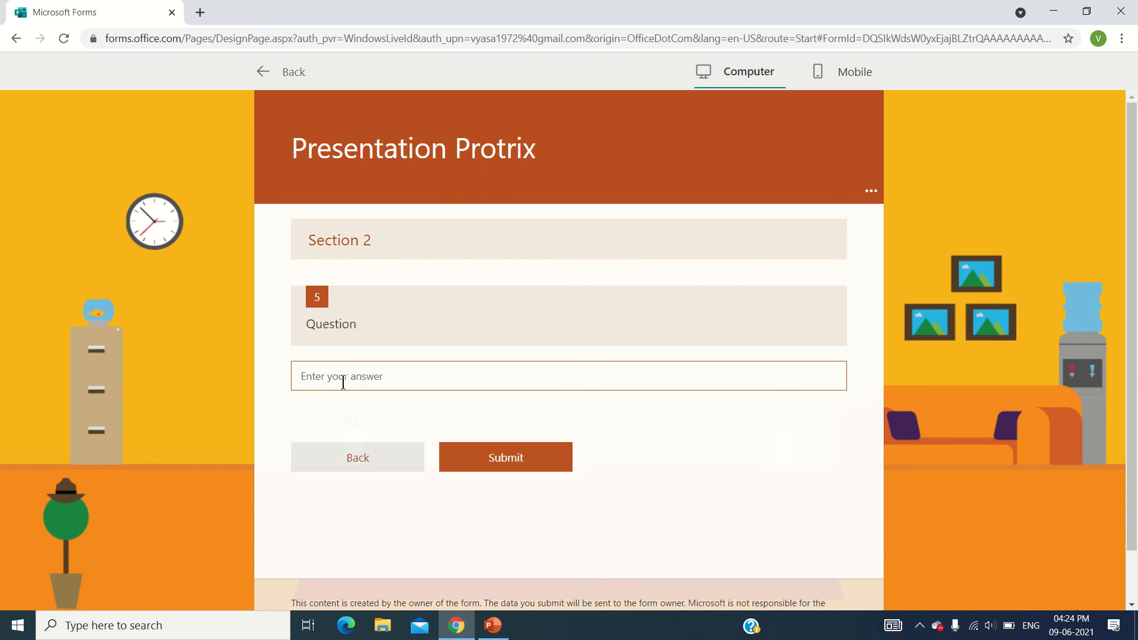
Step: Submit the test response with question 5 left blank and close the Alexa window
left_click(464, 447)
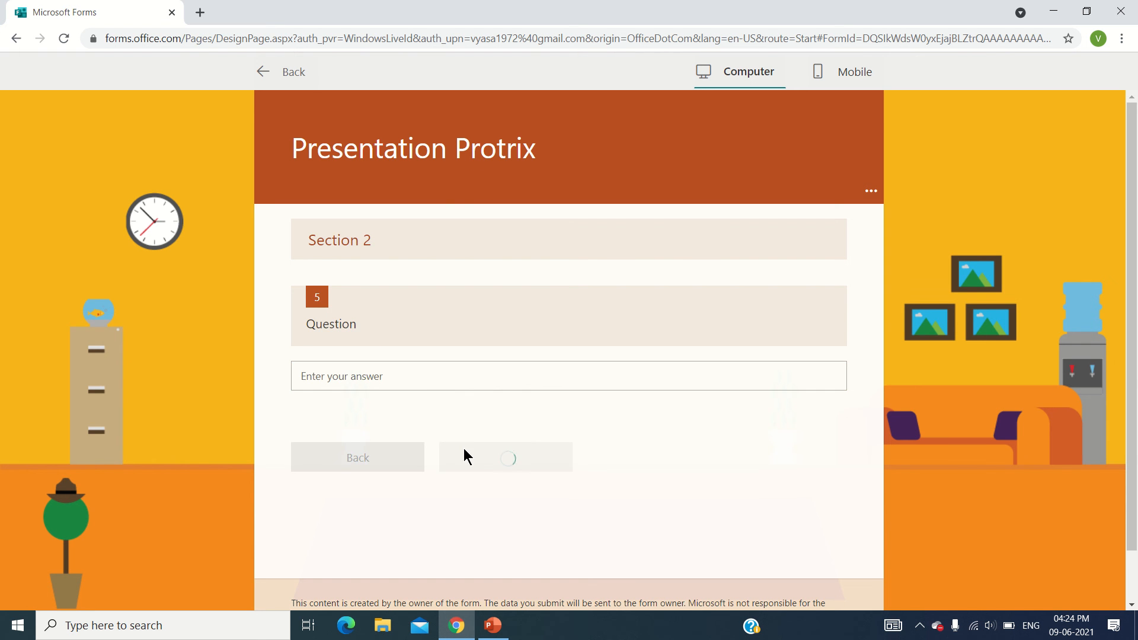
scroll(514, 425, "down", 2)
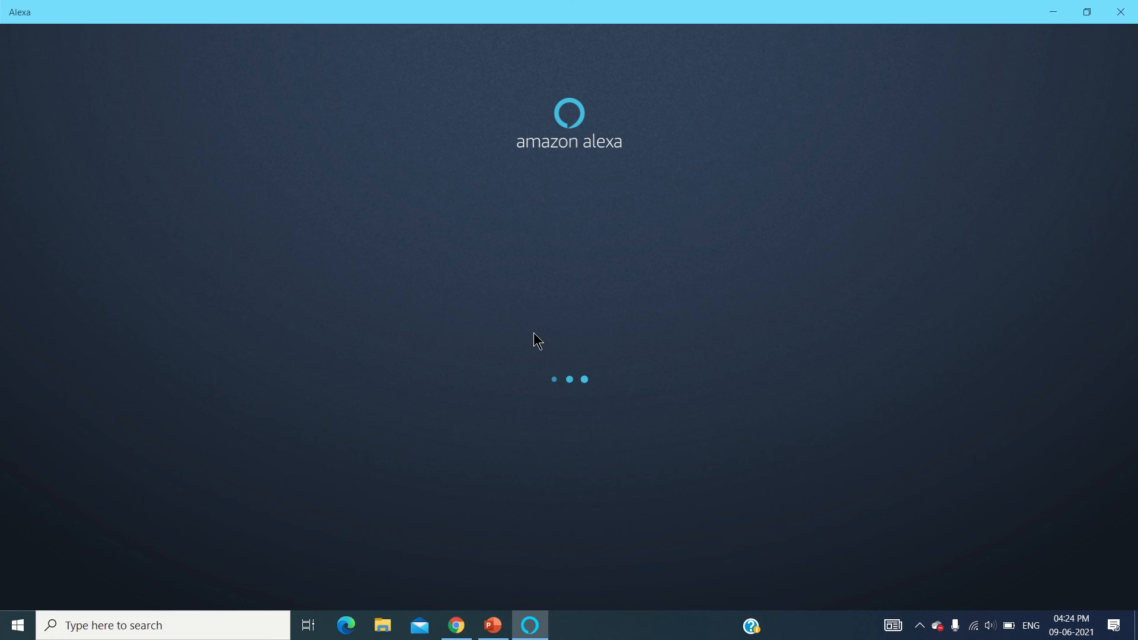
left_click(1120, 12)
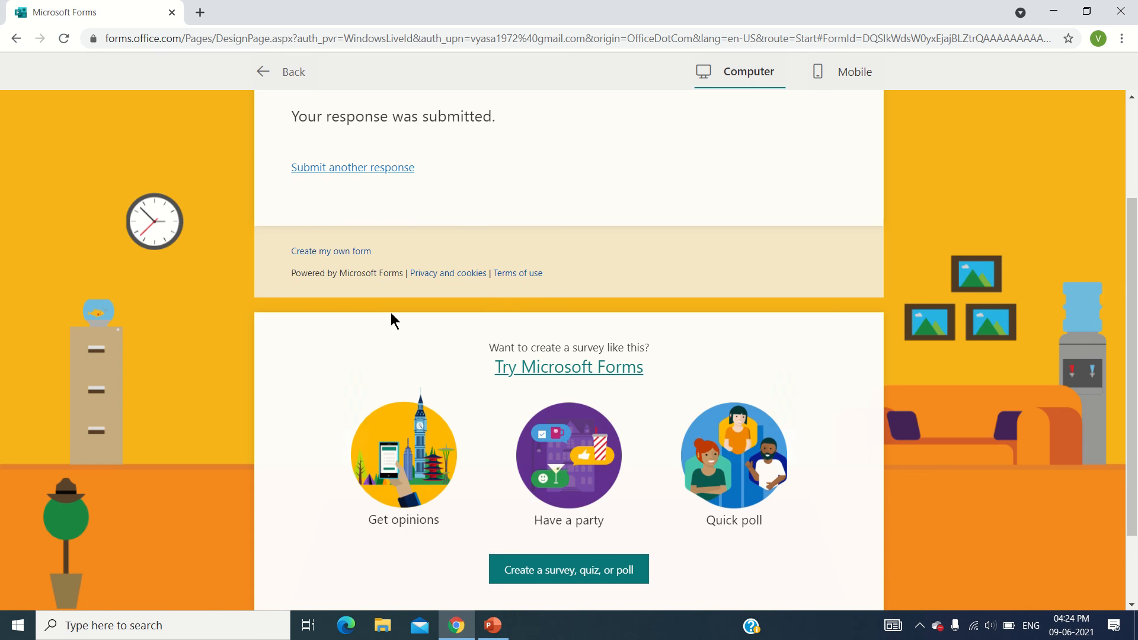
scroll(380, 319, "up", 2)
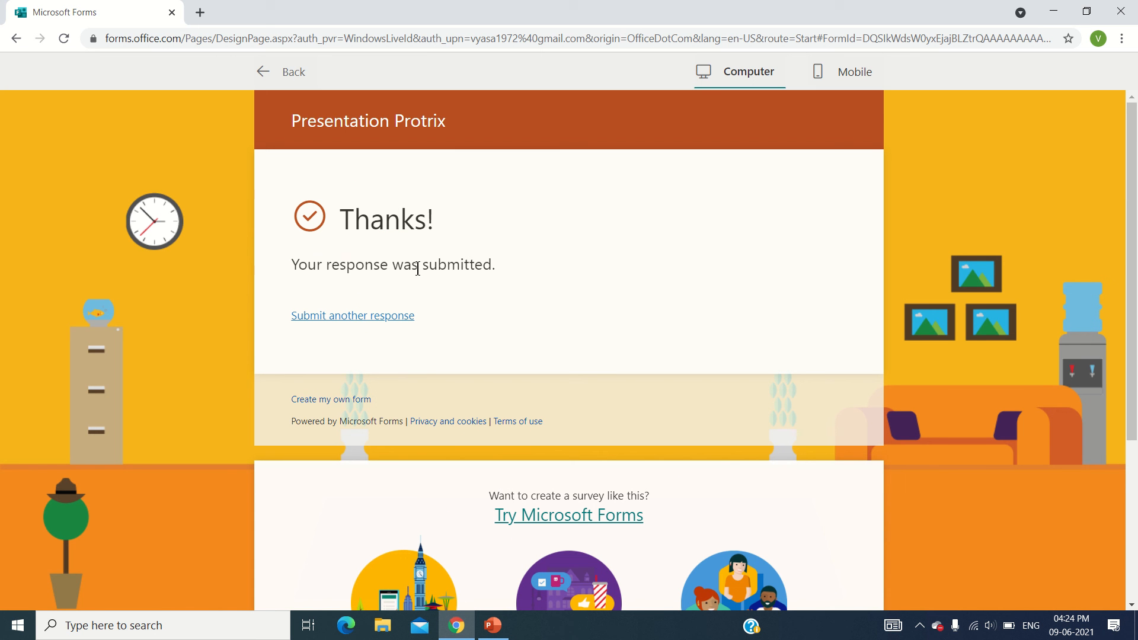
left_click_drag(417, 265, 459, 268)
left_click(417, 300)
Step: View the submission page in the mobile layout and return to the form editor
left_click(830, 72)
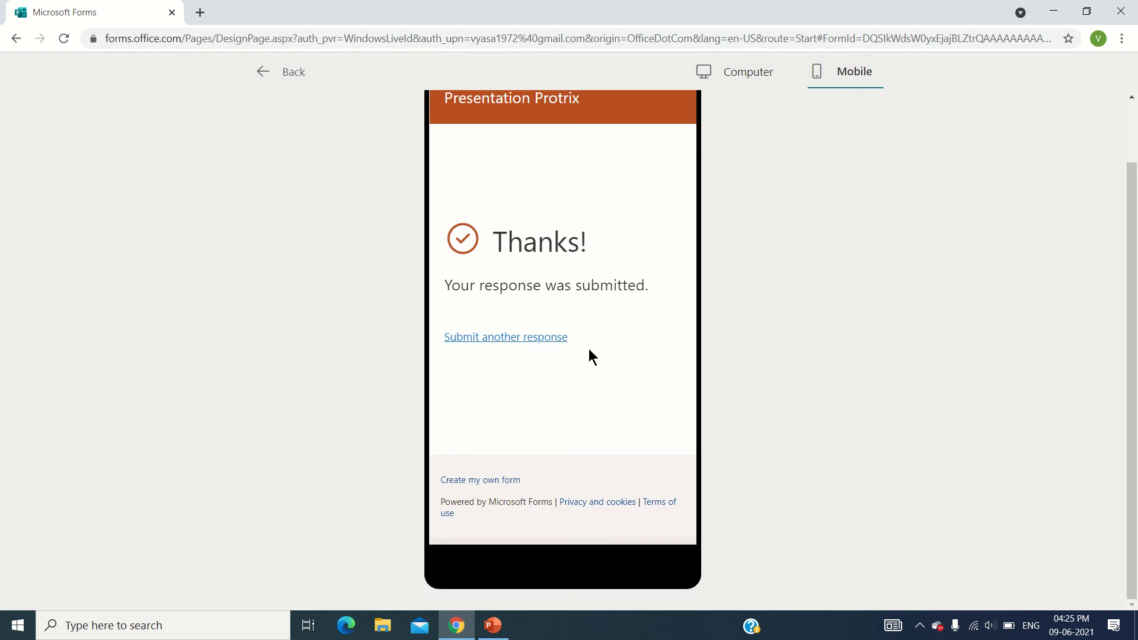
scroll(588, 349, "up", 1)
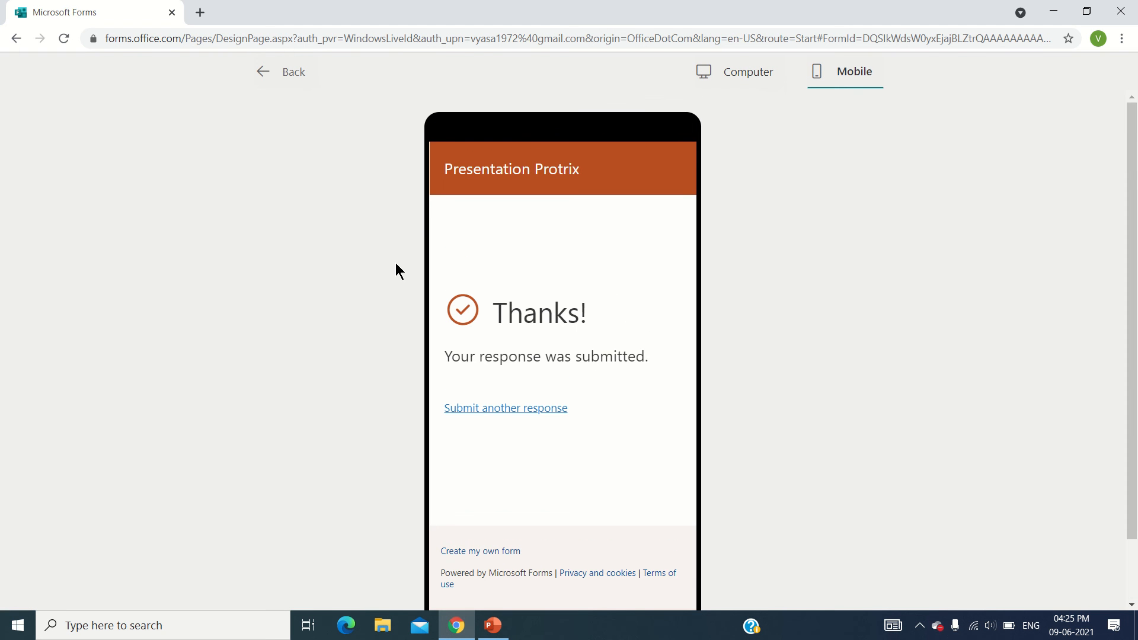
left_click(268, 75)
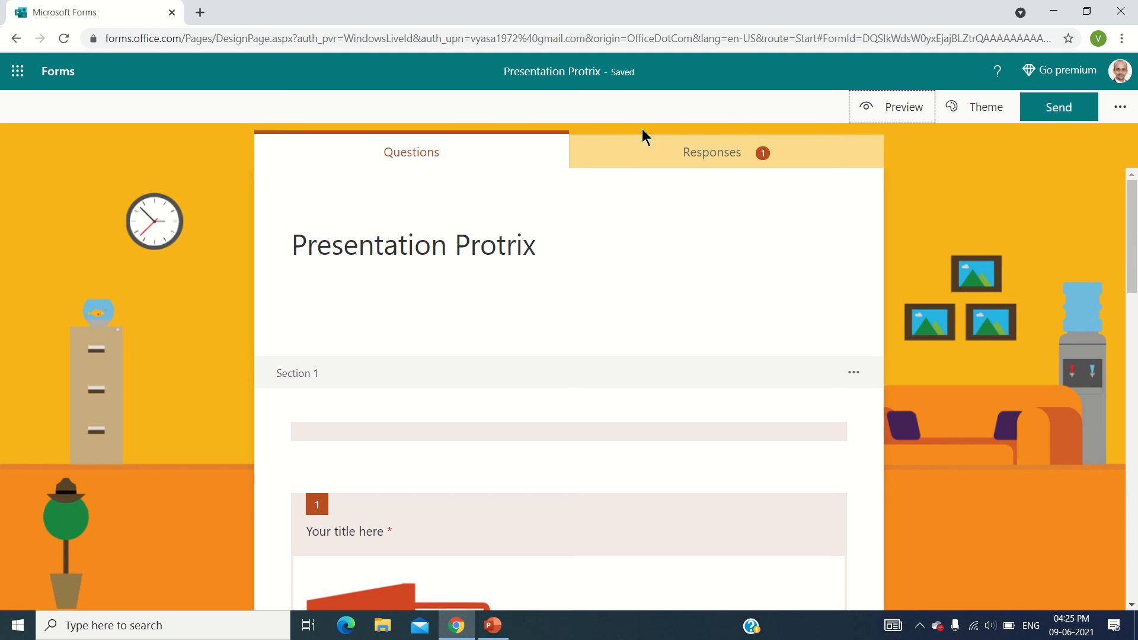
Step: Examine the form's additional actions and its sharing options, including the QR code and response link, and close the sharing options
left_click(1119, 107)
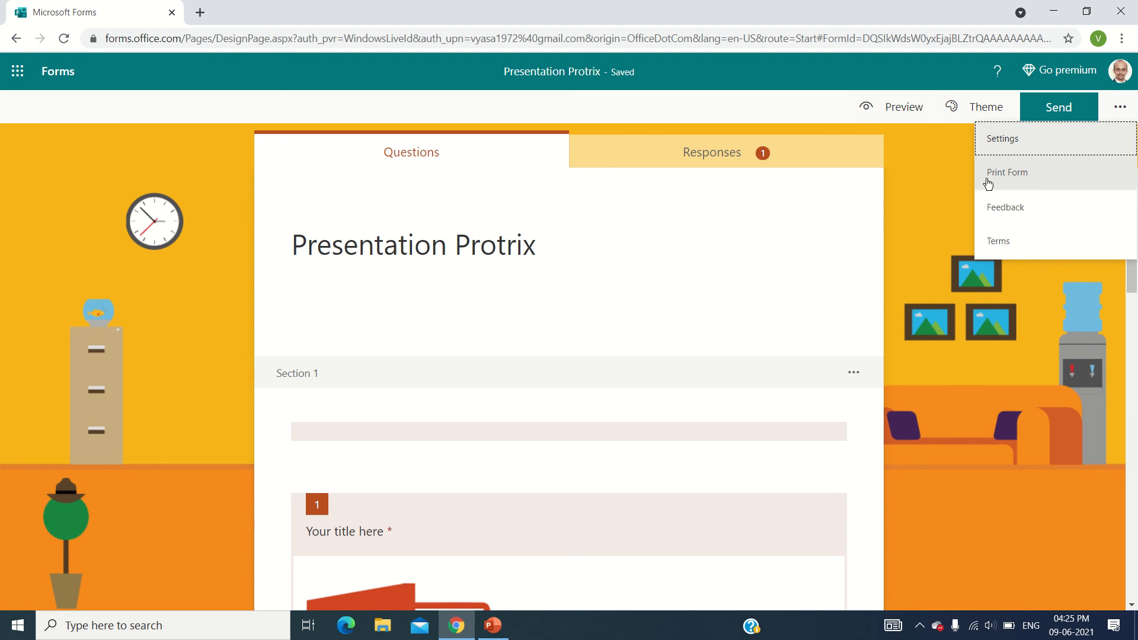
left_click(1045, 112)
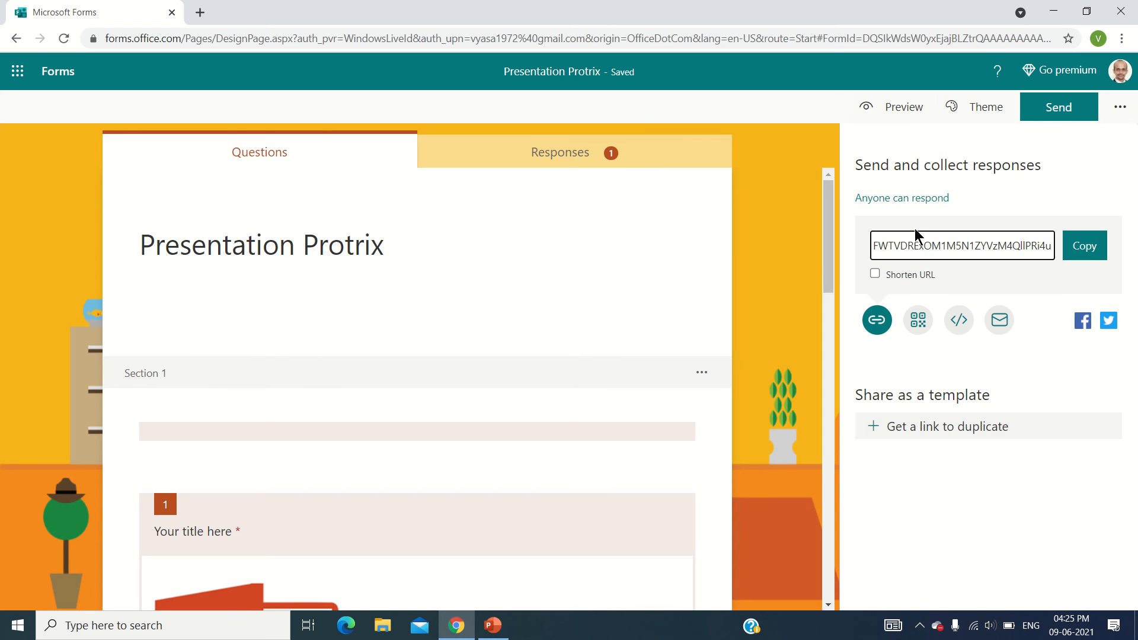
left_click(917, 320)
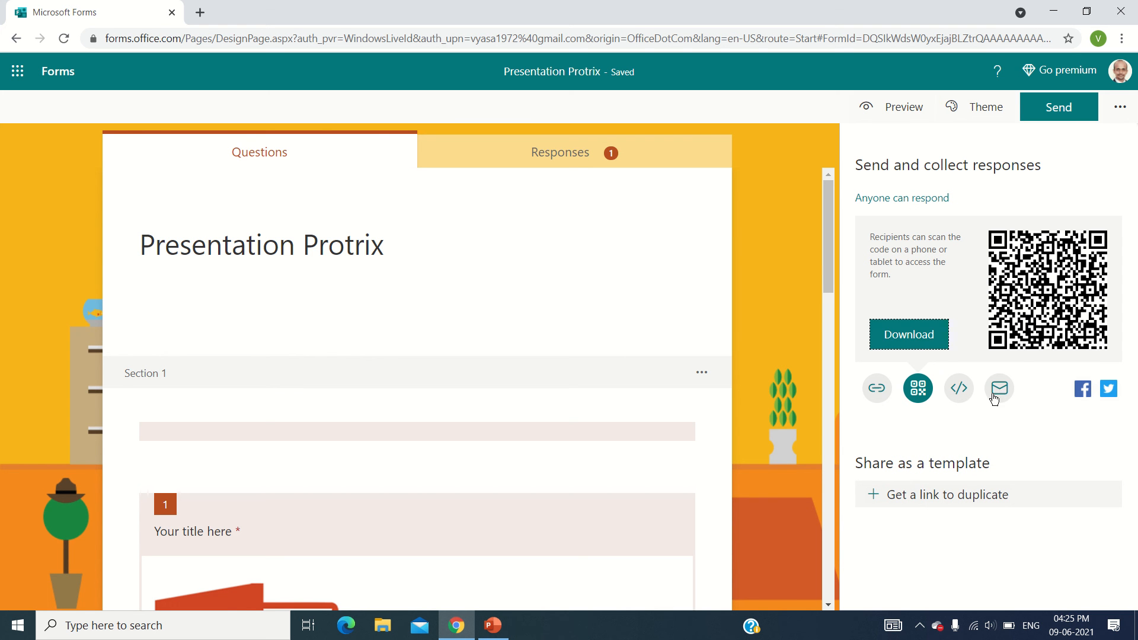
left_click(876, 391)
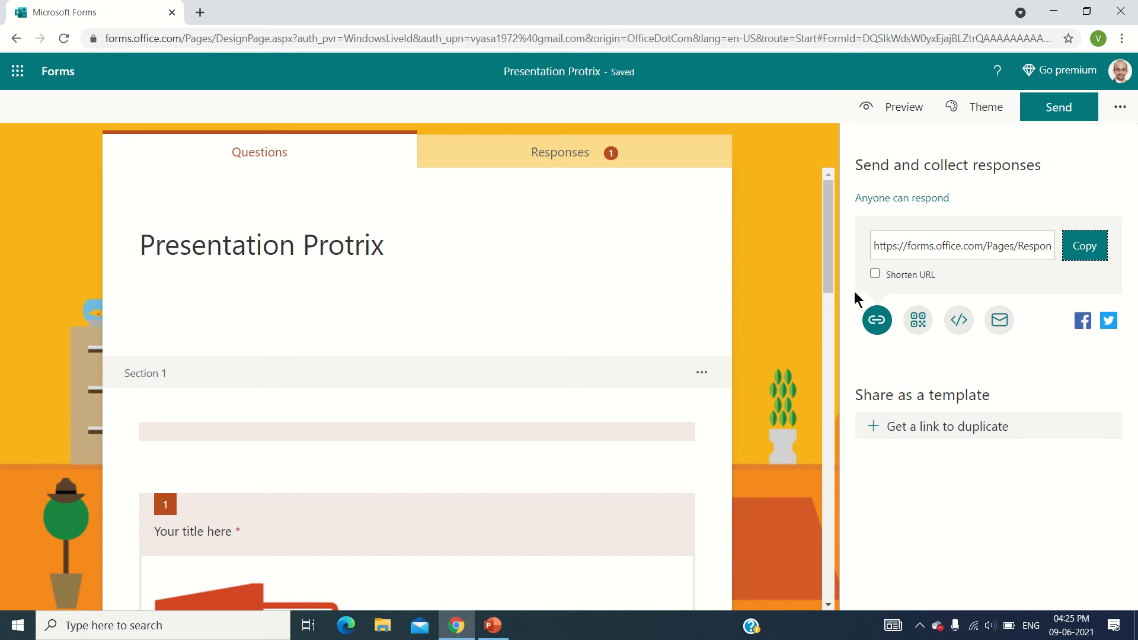
left_click(794, 245)
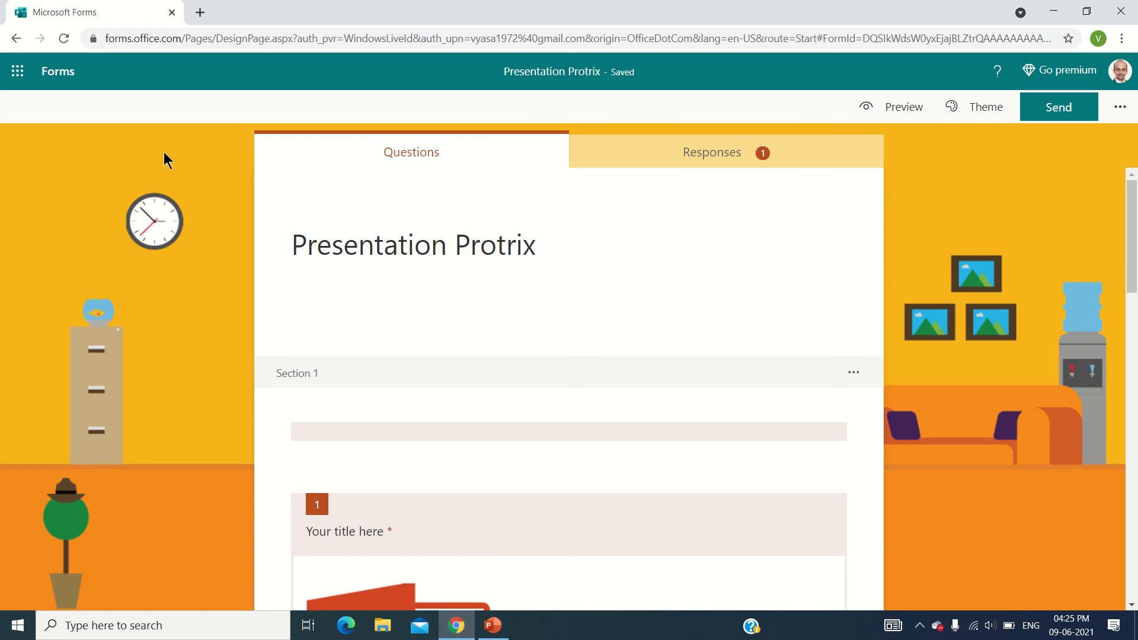
Step: Return to the Forms home page and show the actions available for the "Presentation Protrix" form
key("super")
key("super")
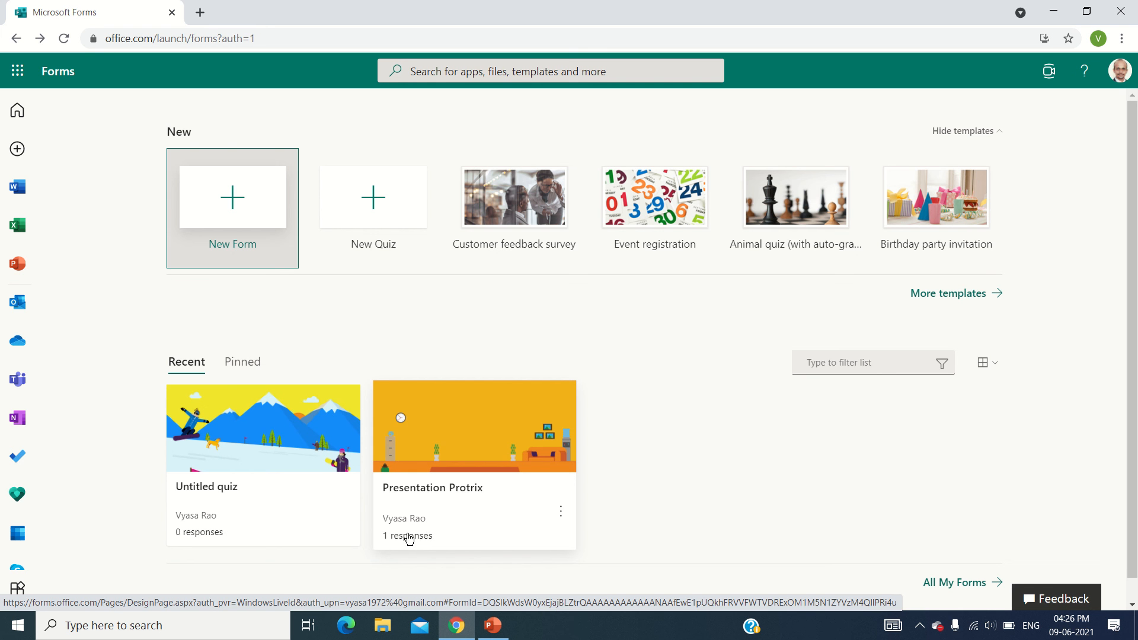
left_click(560, 511)
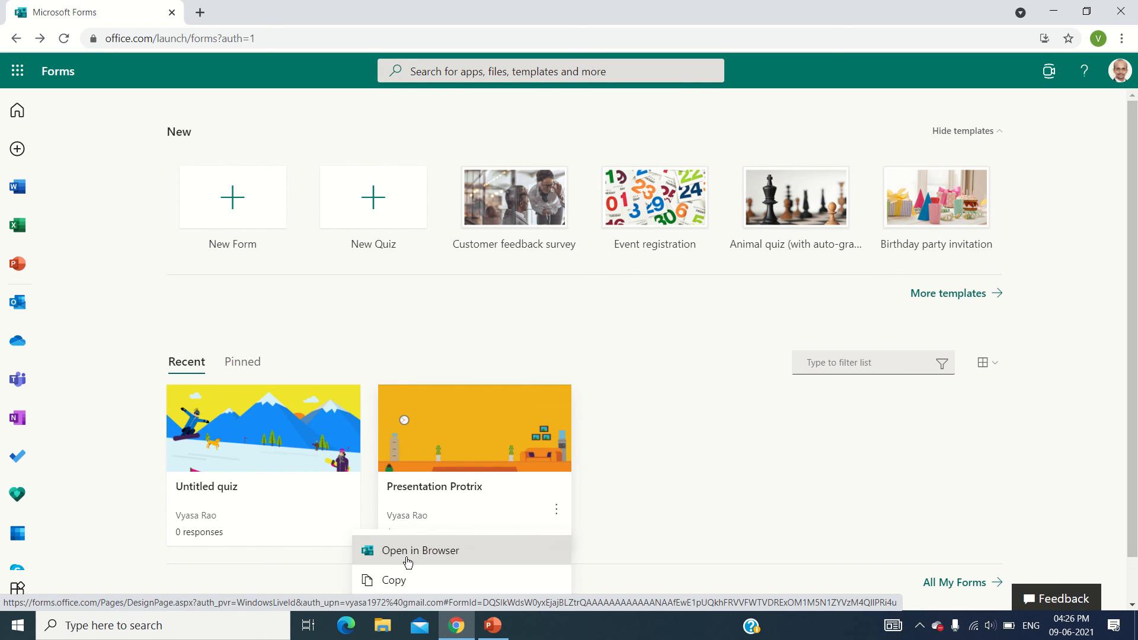
scroll(407, 561, "down", 1)
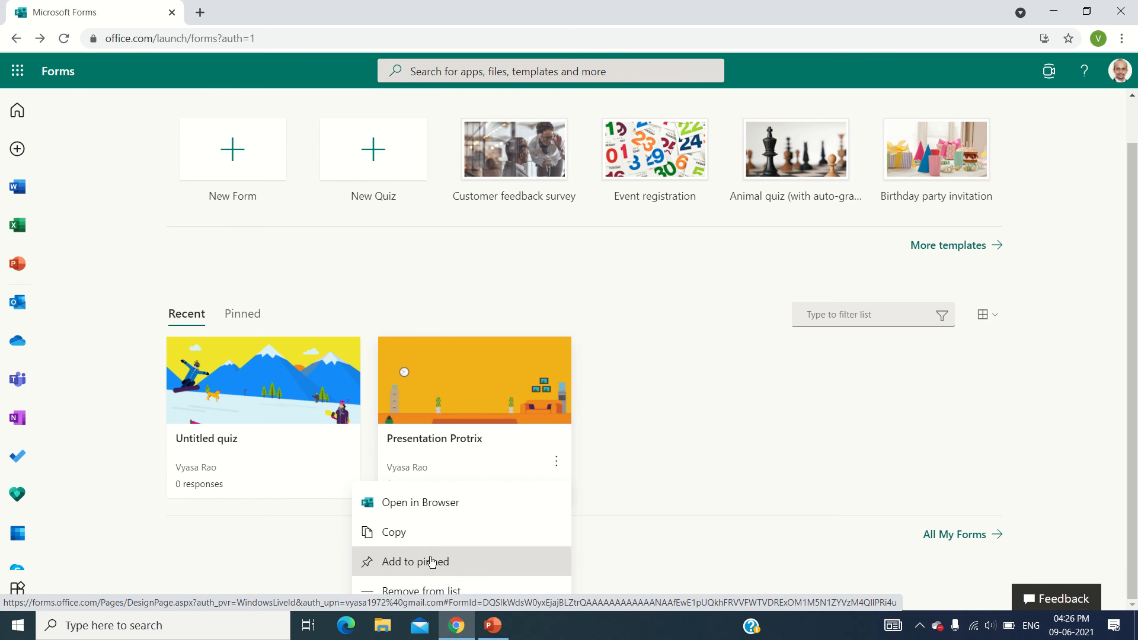
Step: Open the complete list of form templates and look through it
scroll(580, 430, "up", 1)
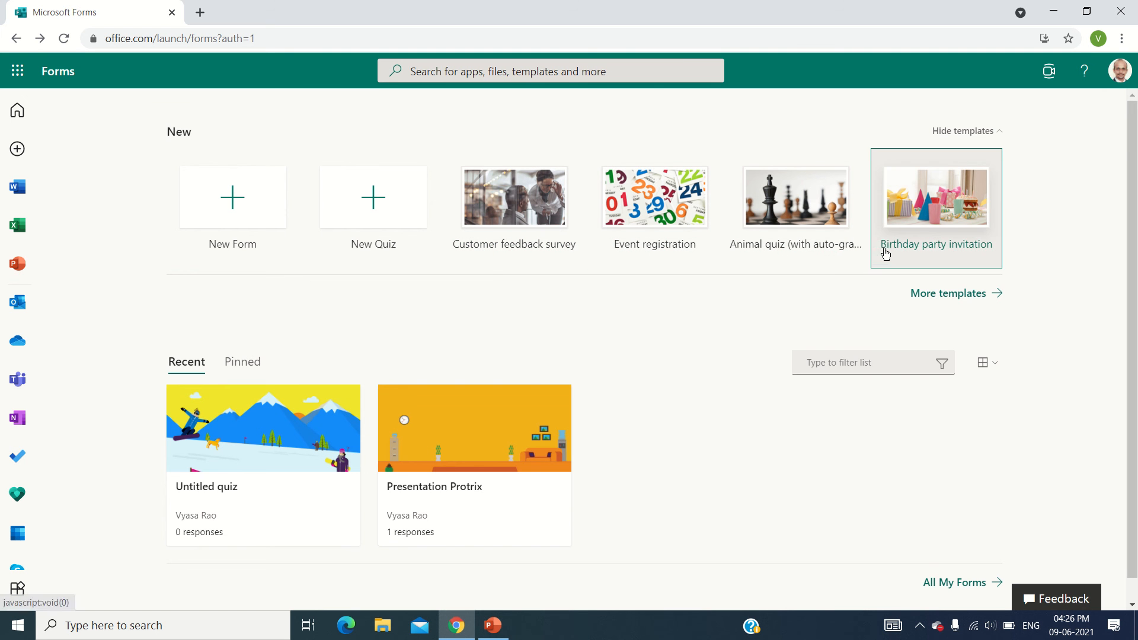
left_click(931, 293)
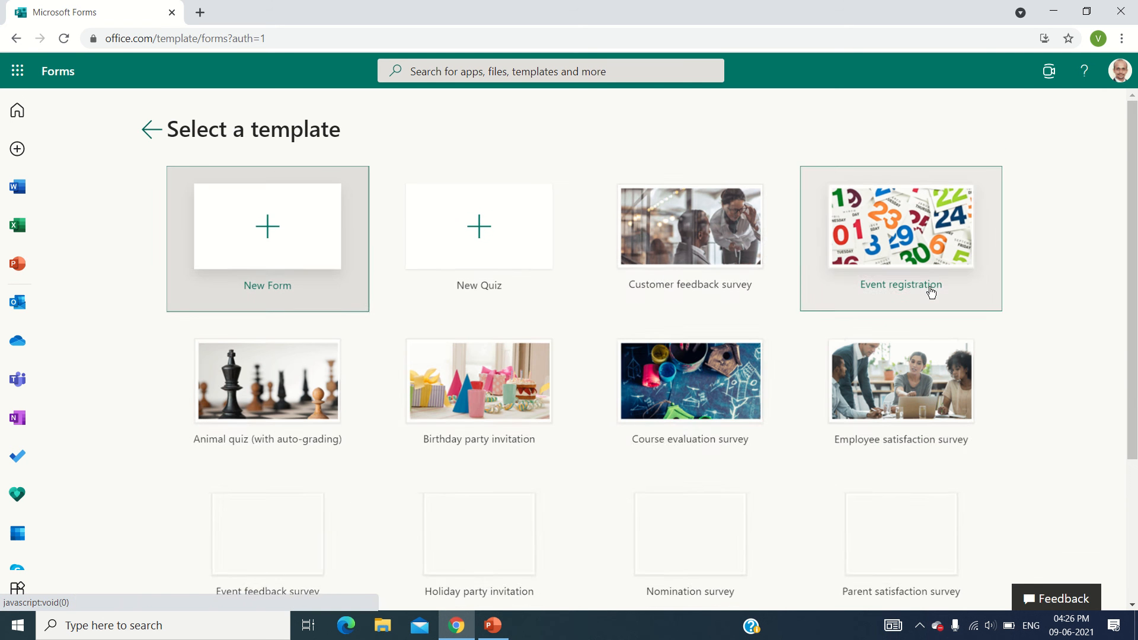
scroll(303, 457, "down", 1)
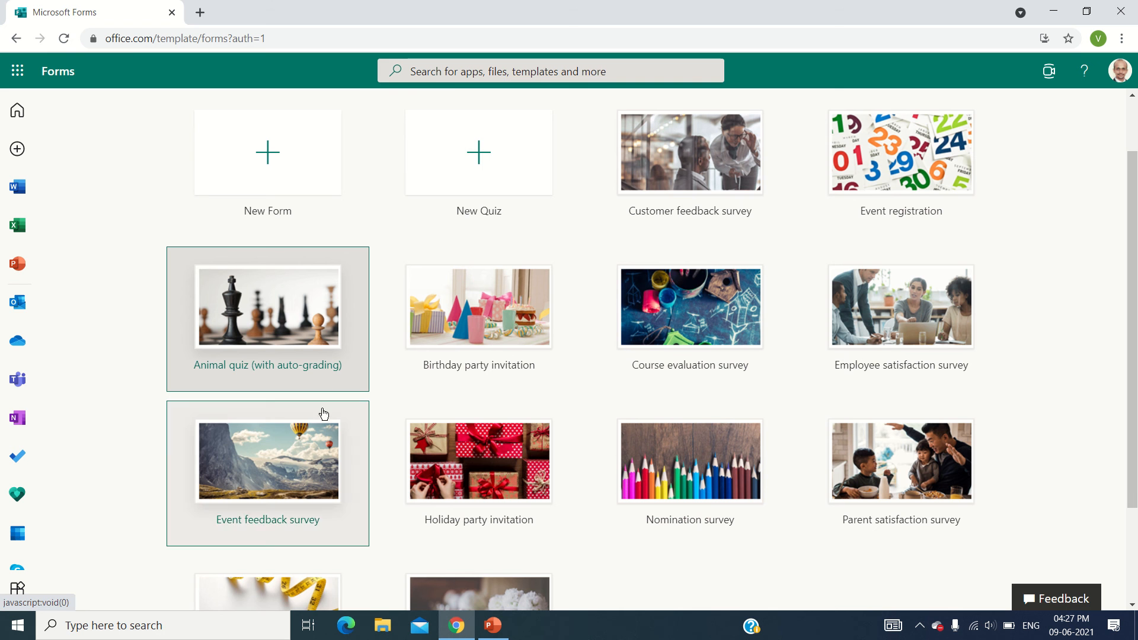
Step: Try to open the "Animal quiz (with auto-grading)" template and go back
left_click(320, 371)
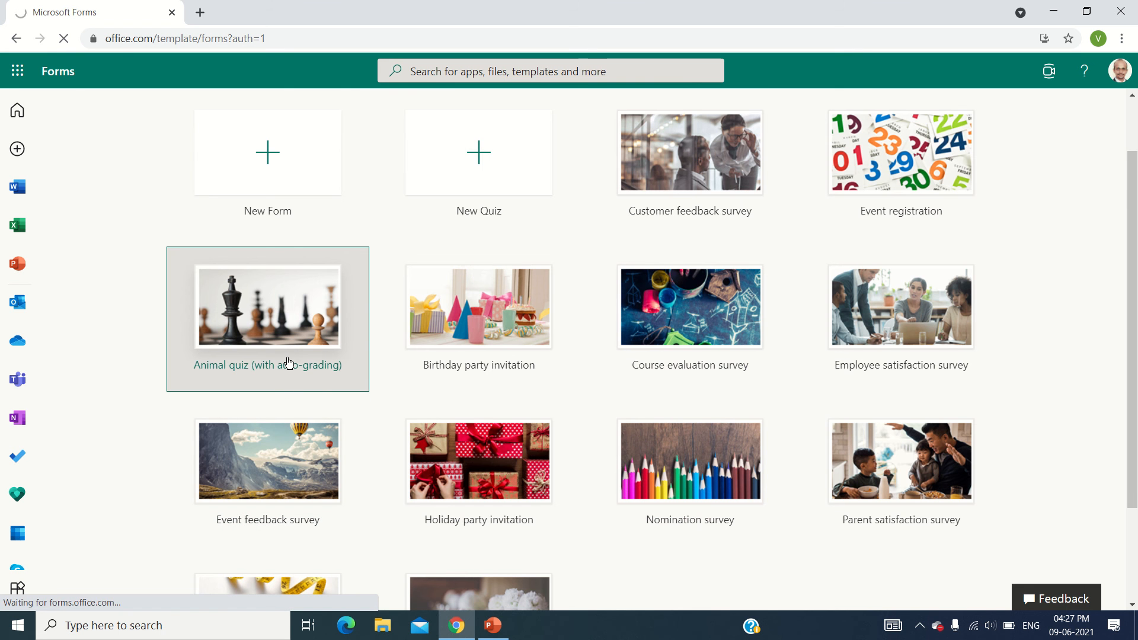
scroll(394, 338, "down", 1)
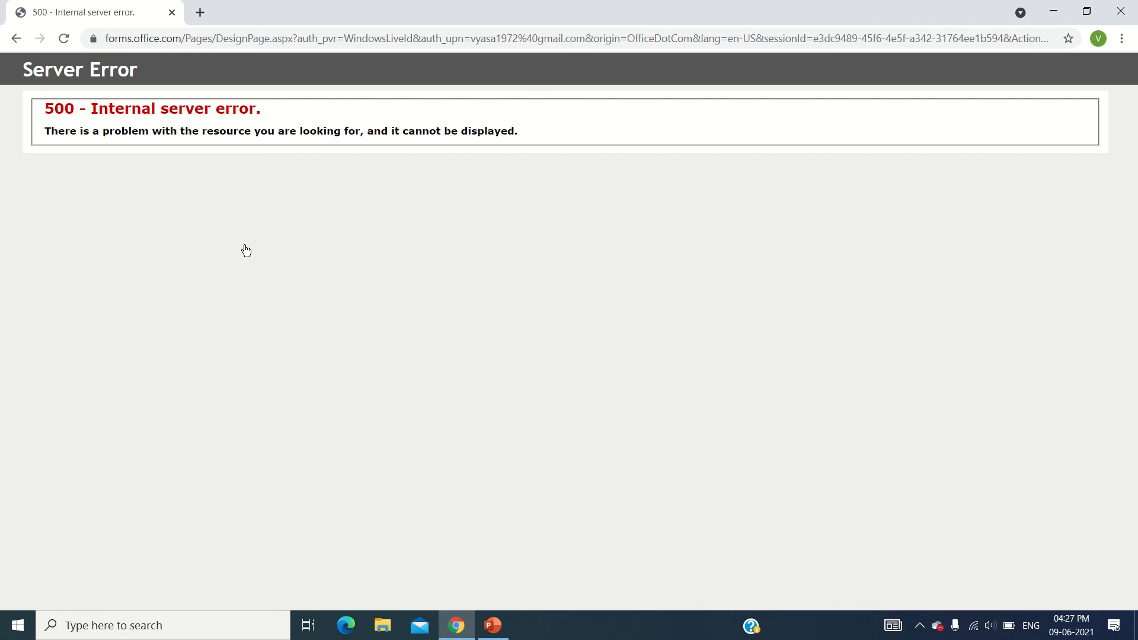
key("alt+Left")
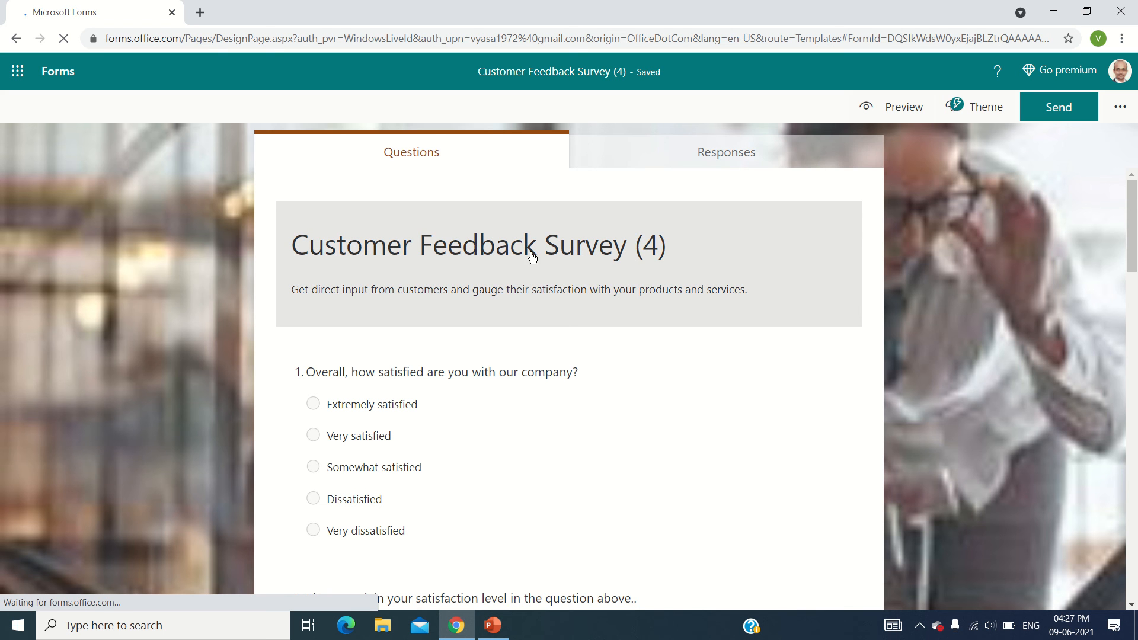
Step: Examine the questions of the Customer Feedback Survey template form, including the answer options of question 1 and the star rating of question 8
scroll(521, 287, "down", 1)
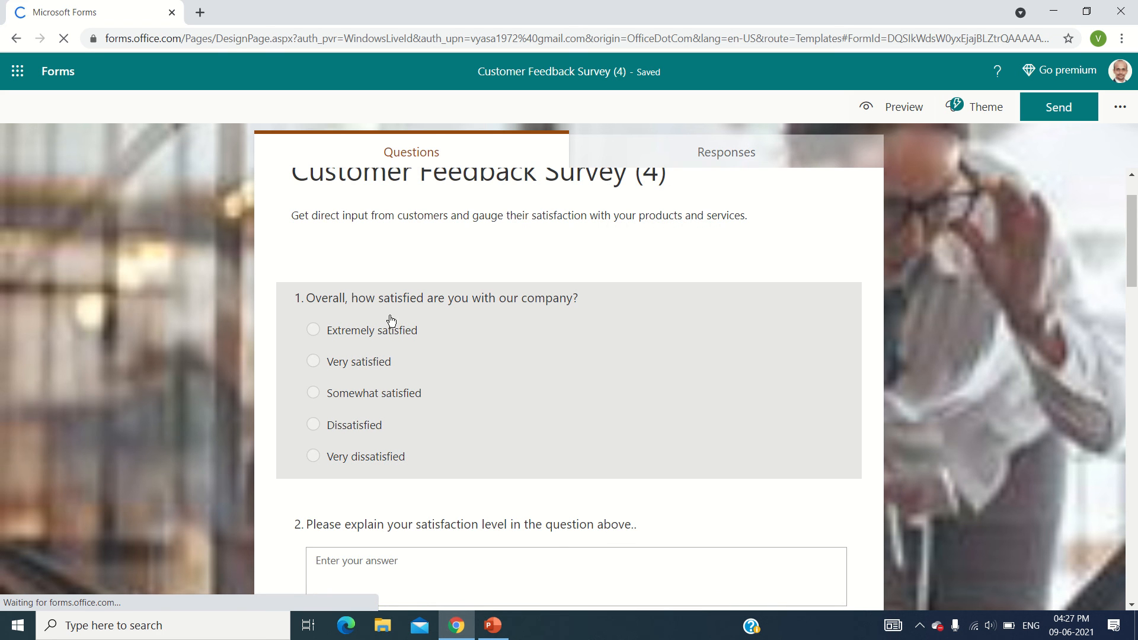
left_click(349, 333)
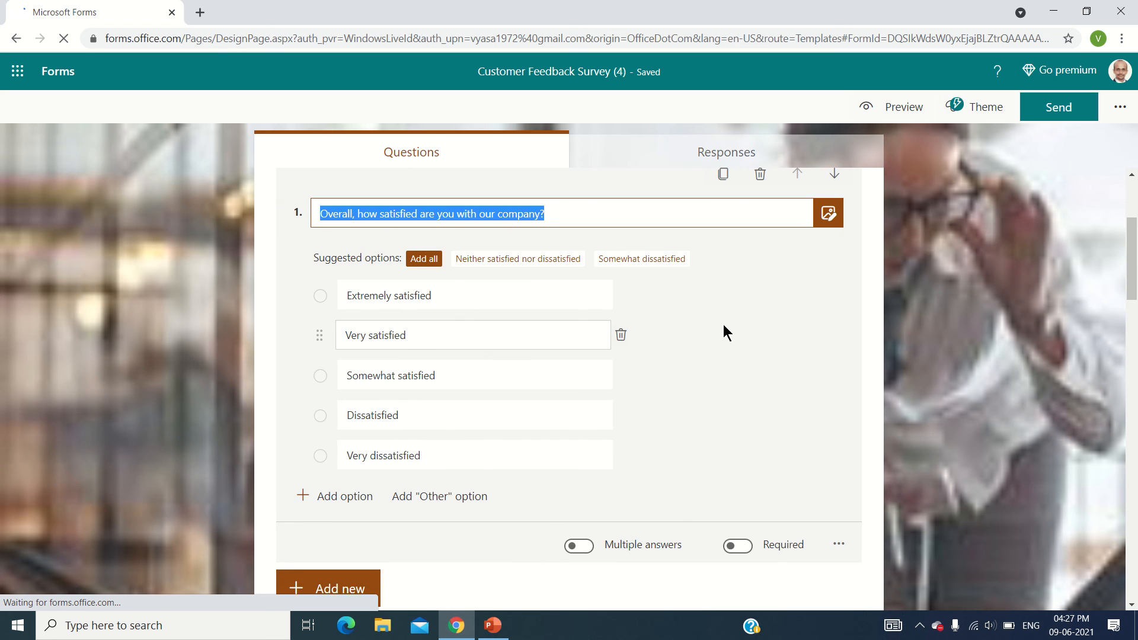
scroll(520, 368, "down", 3)
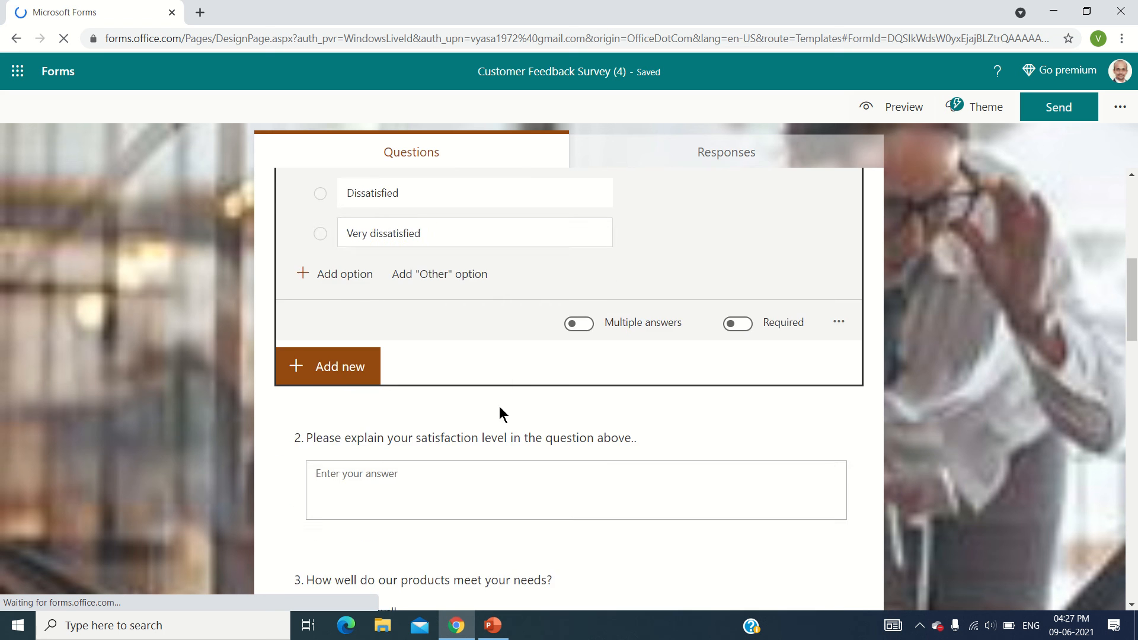
scroll(497, 412, "down", 10)
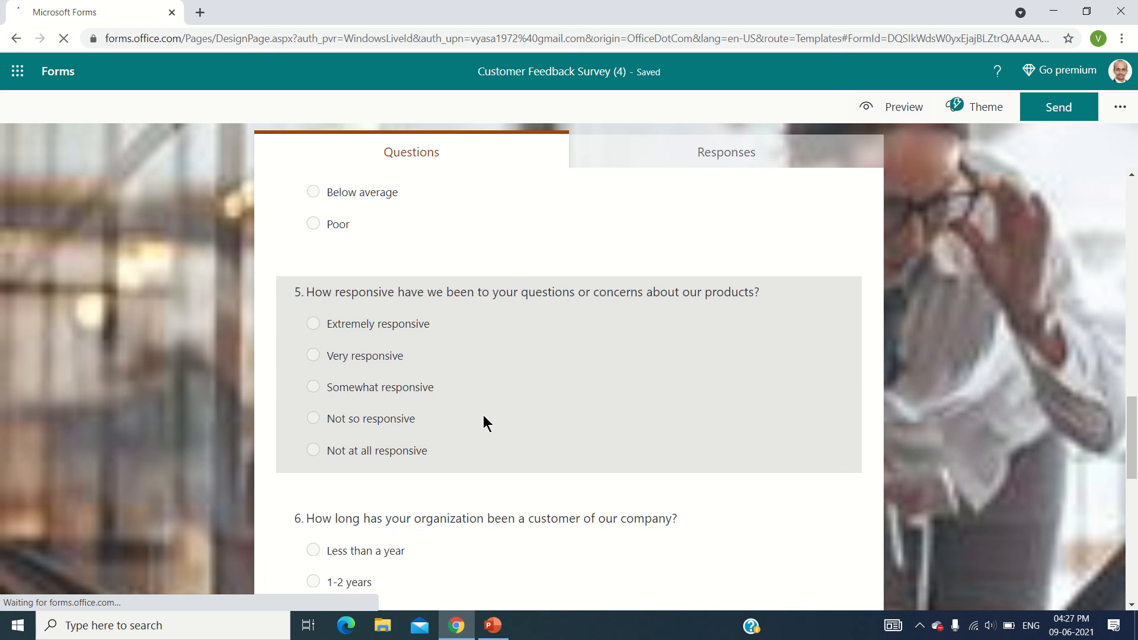
scroll(484, 416, "down", 3)
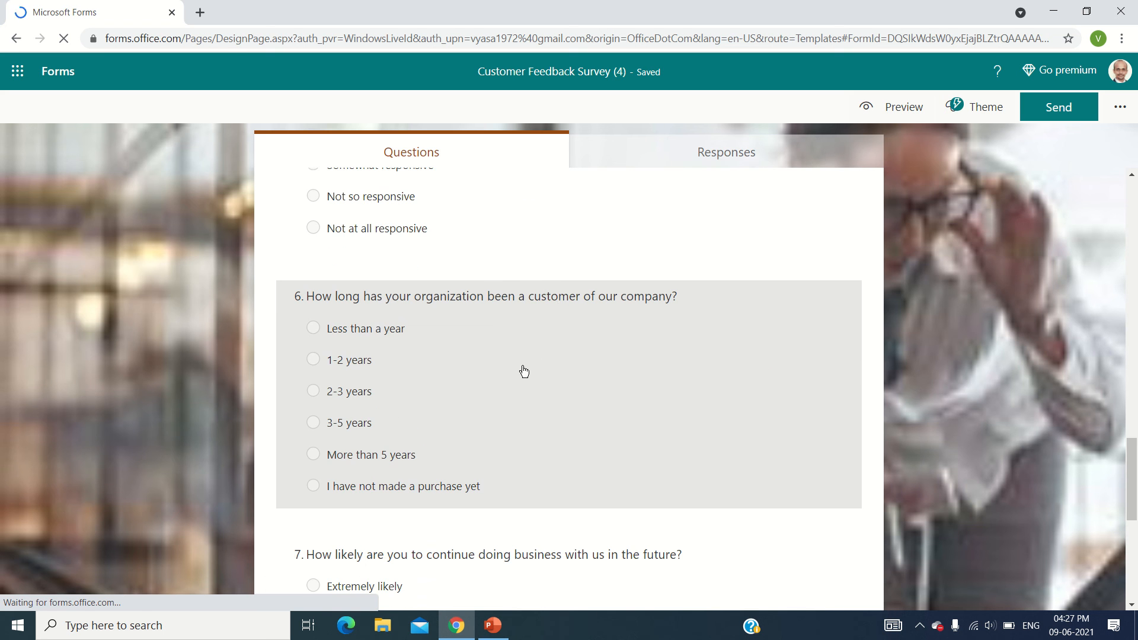
scroll(524, 371, "down", 4)
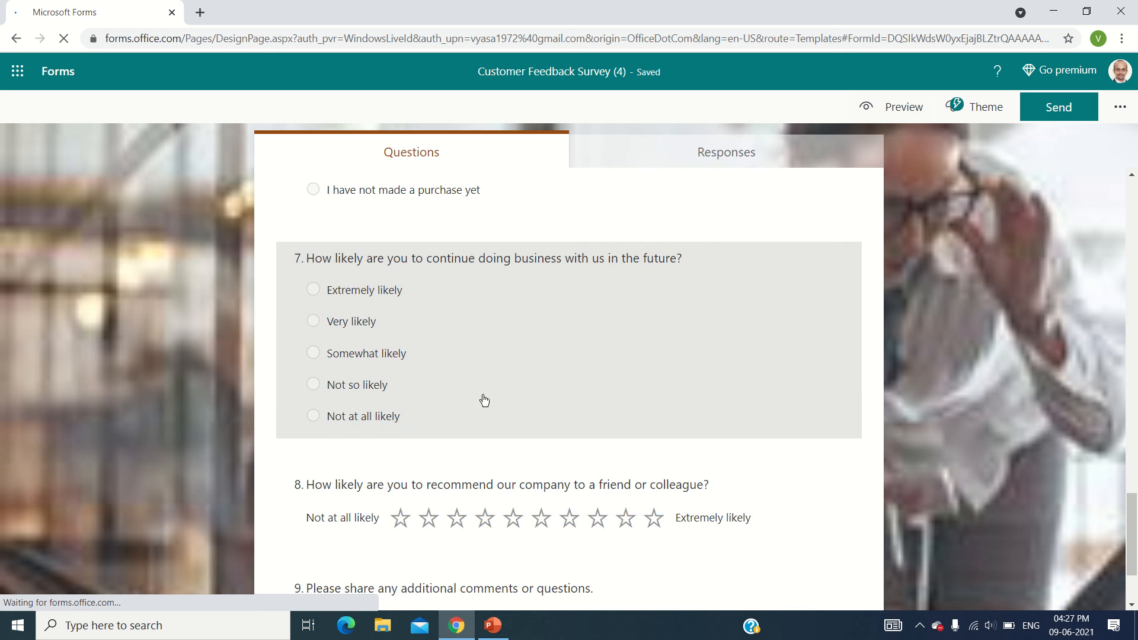
left_click(537, 518)
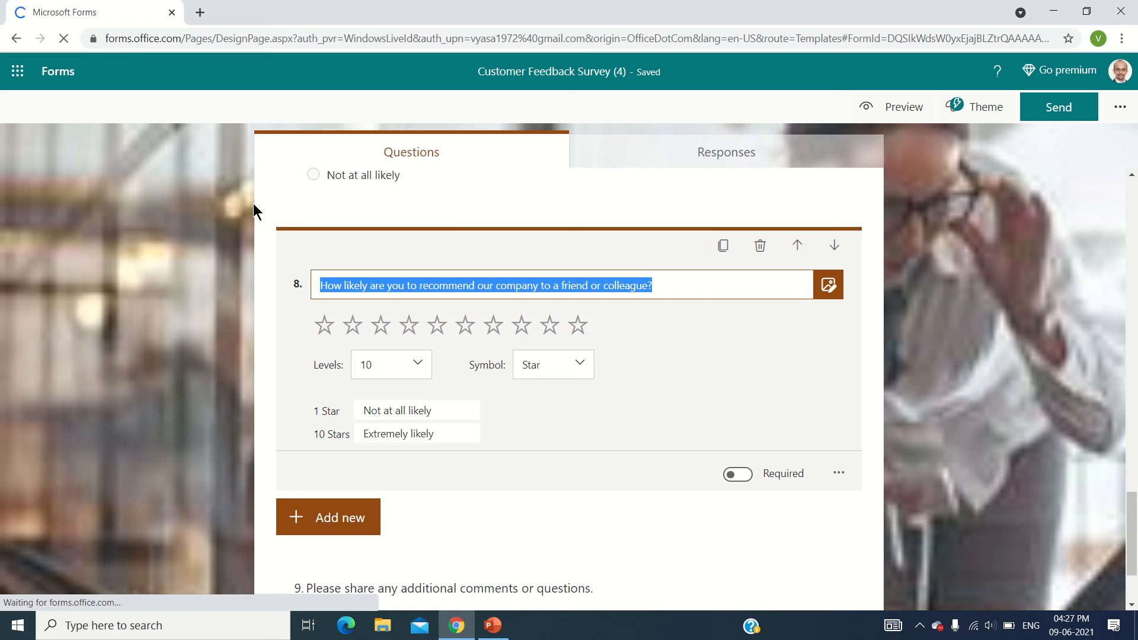
scroll(666, 191, "up", 15)
scroll(666, 193, "up", 9)
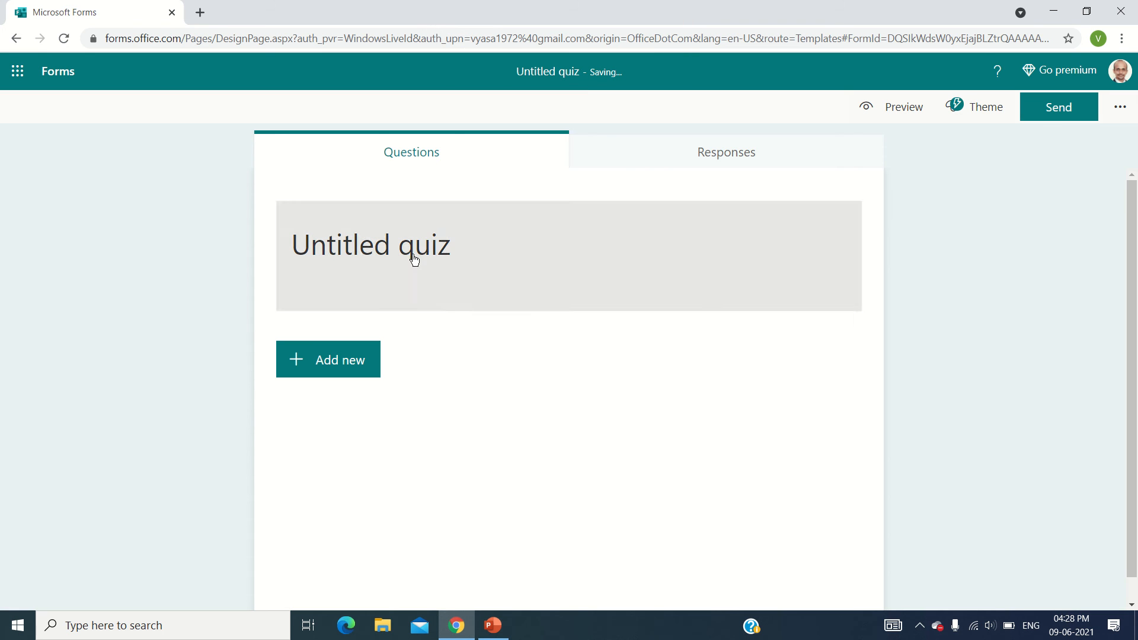
Step: Replace the title of the untitled quiz with "Presentation Protrix"
left_click(403, 246)
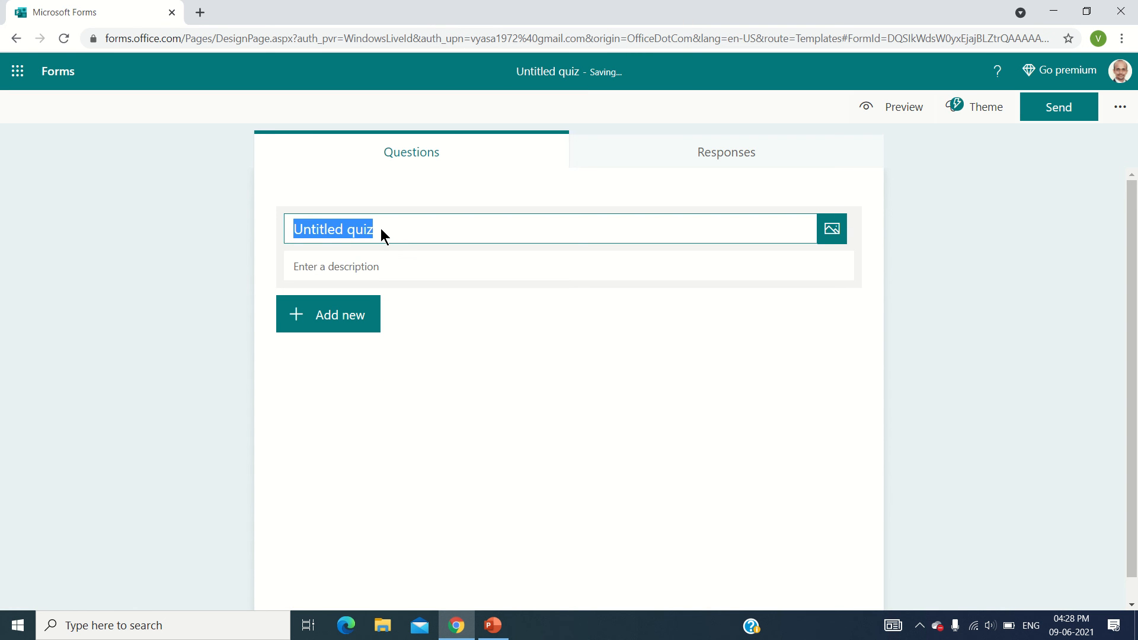
type("Pr")
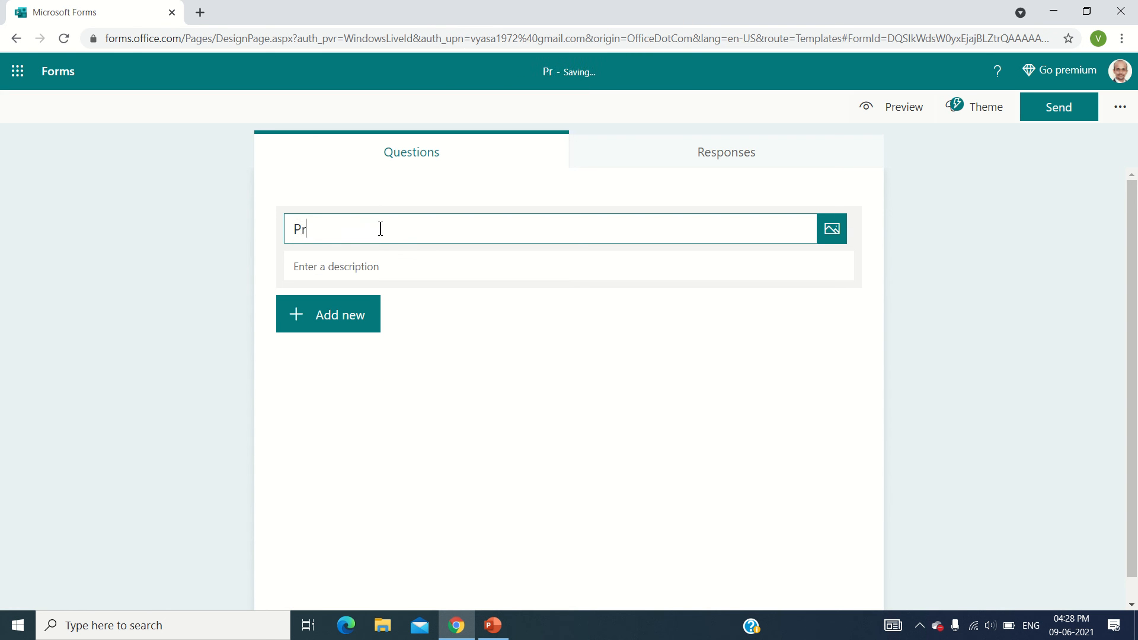
type("esentation")
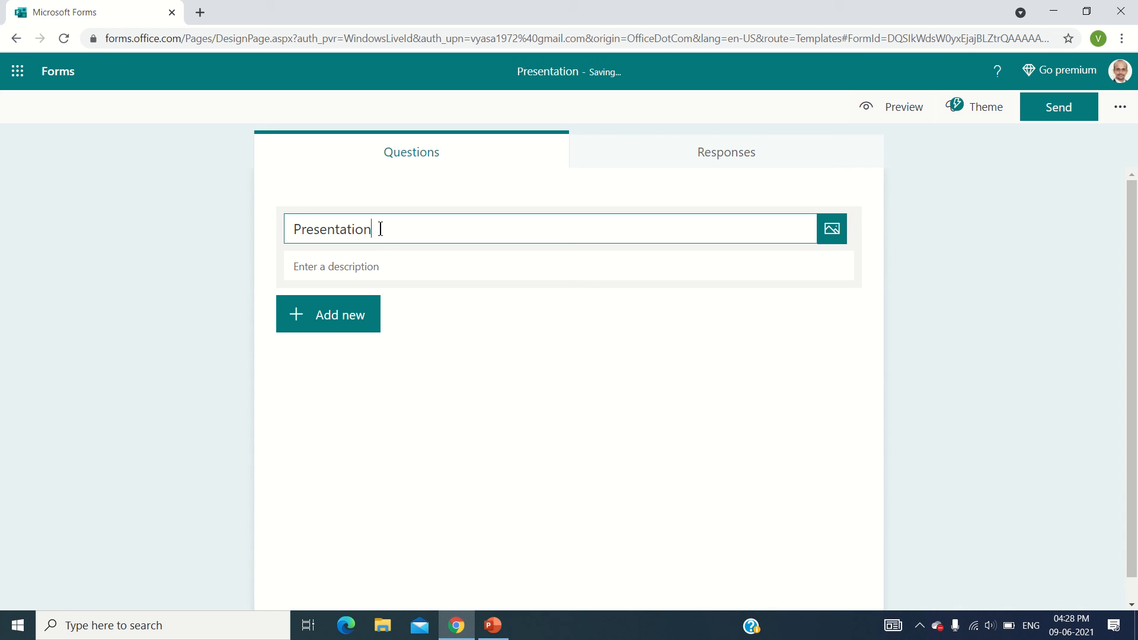
type(" Protrix")
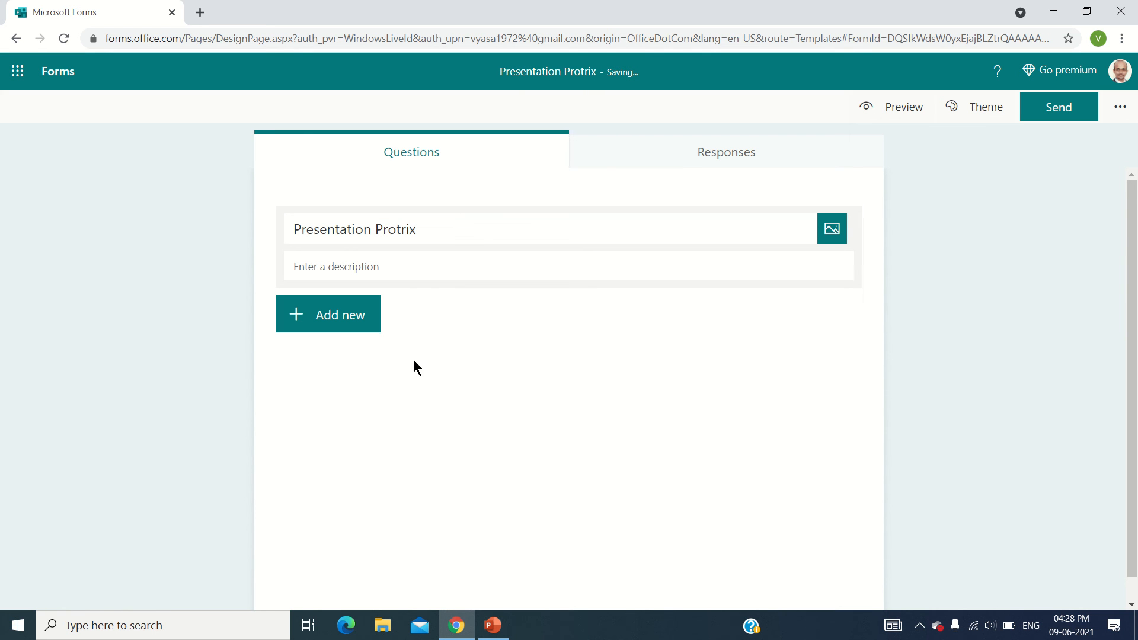
Step: Add a Choice question to the quiz and mark Option 2 as the correct answer
left_click(339, 318)
left_click(713, 313)
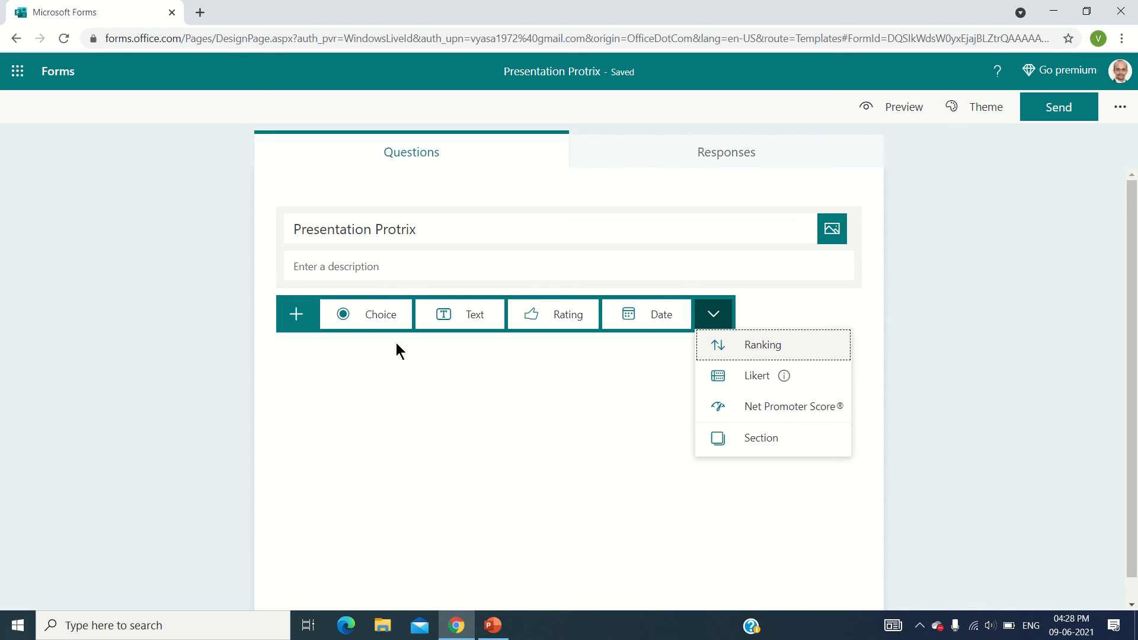
left_click(386, 317)
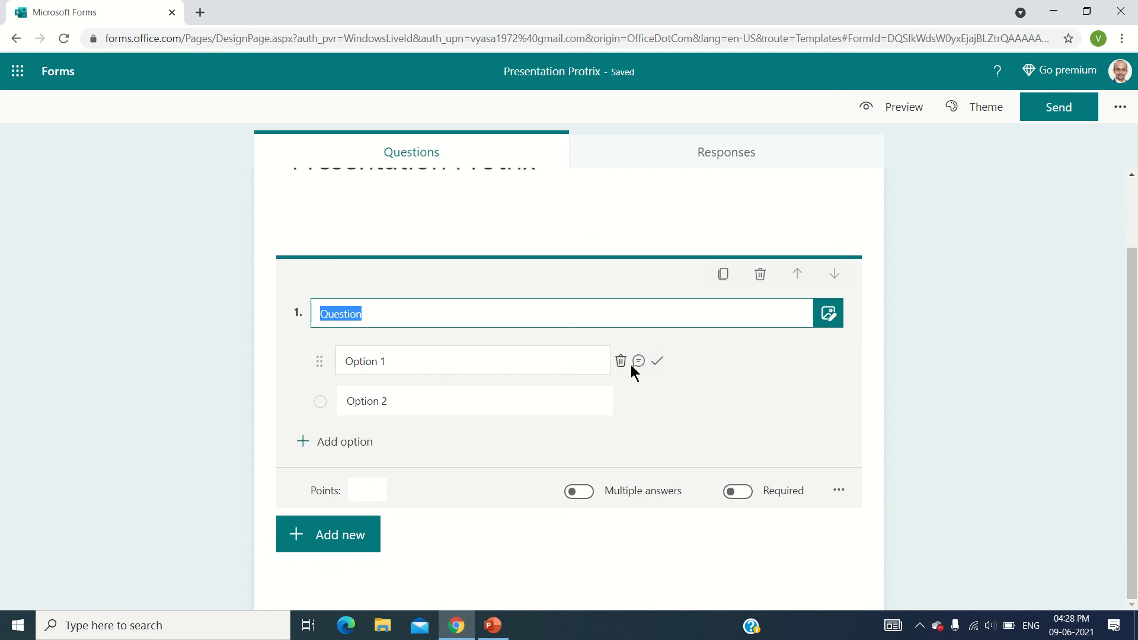
left_click(656, 361)
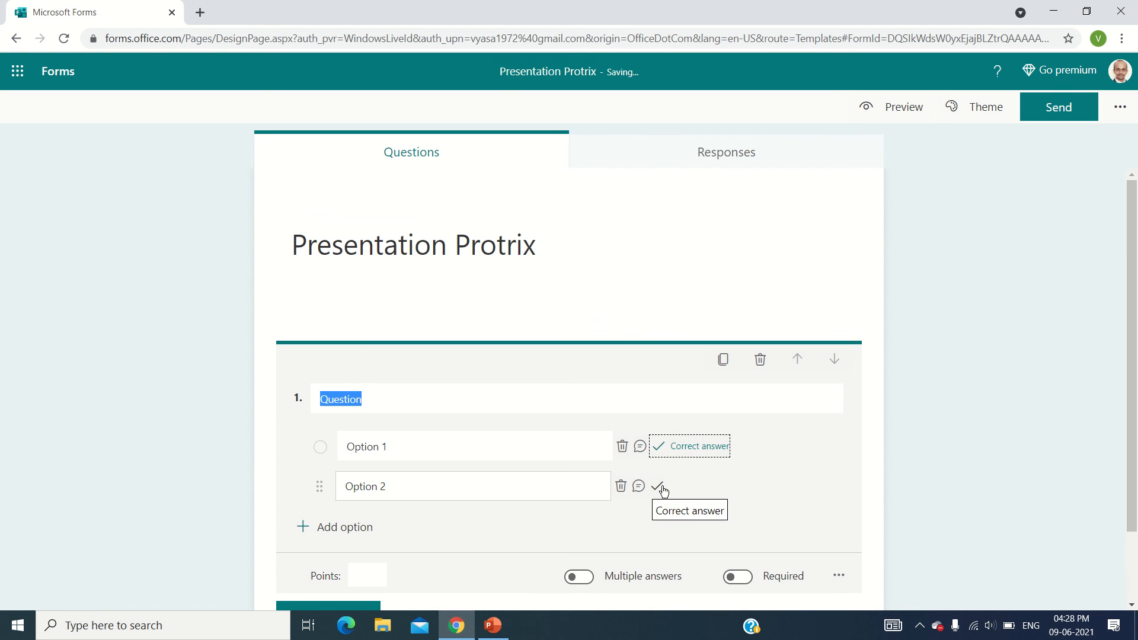
left_click(659, 487)
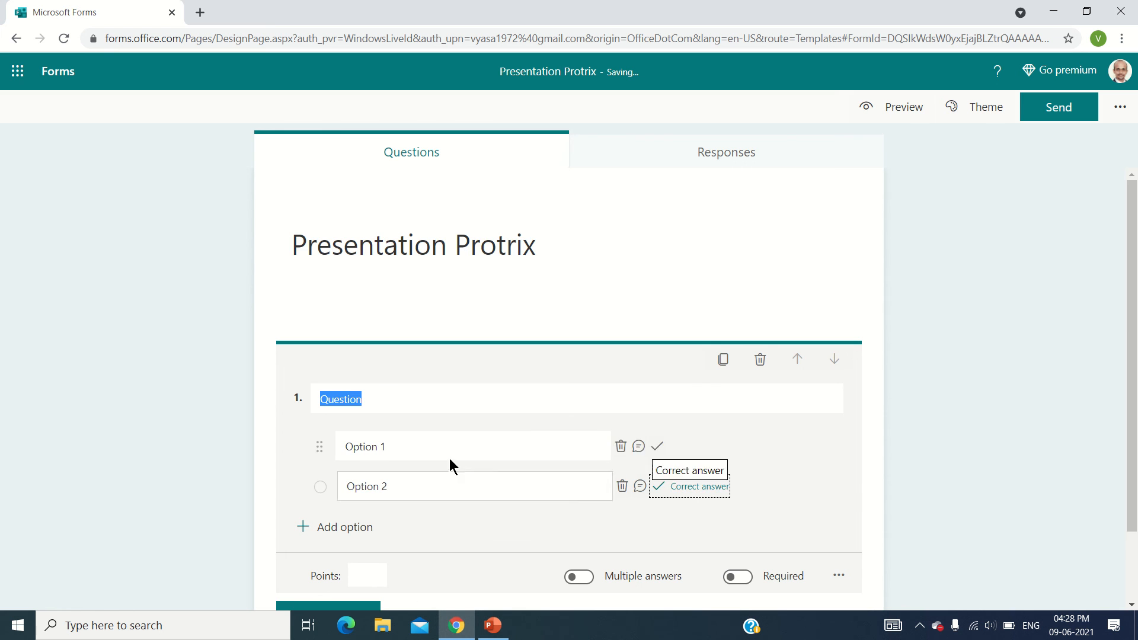
scroll(438, 474, "down", 2)
left_click(442, 542)
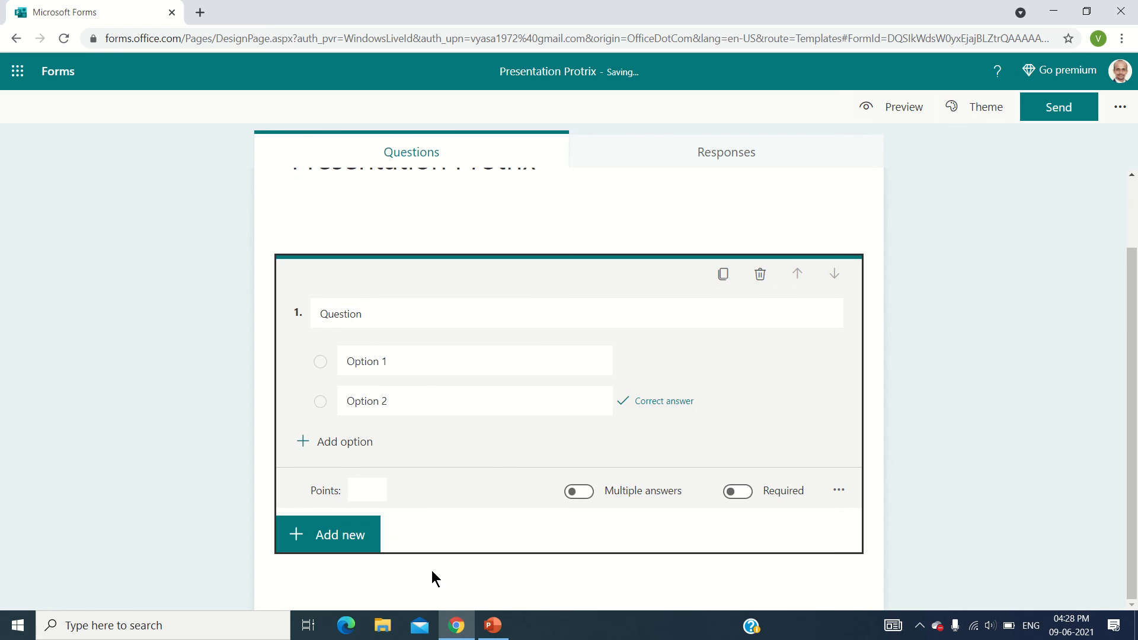
scroll(435, 578, "up", 2)
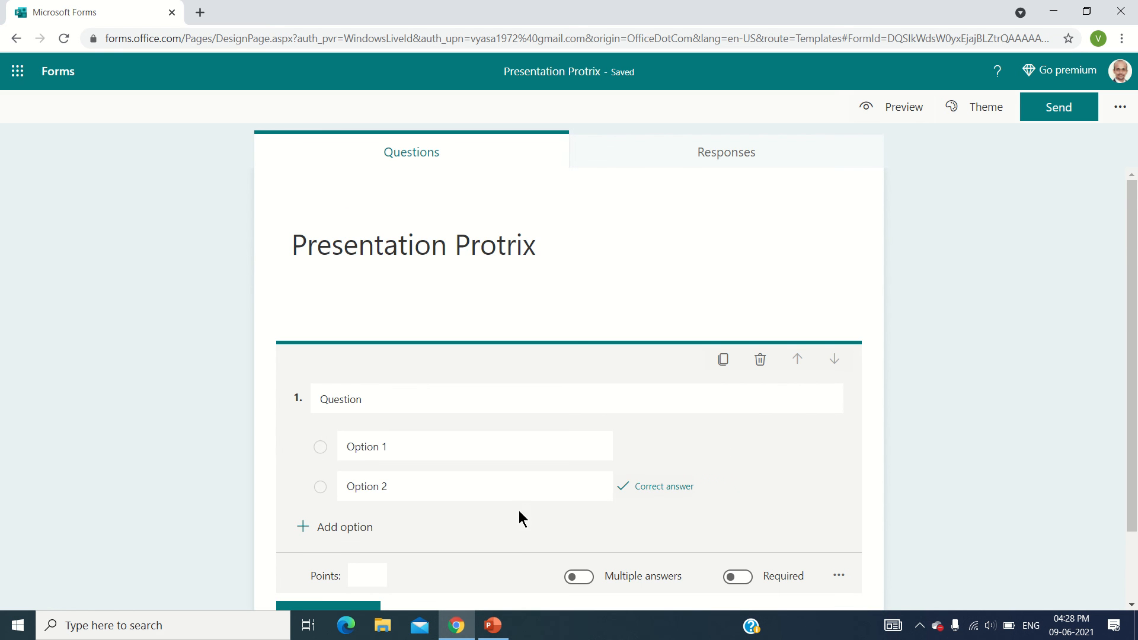
scroll(564, 447, "down", 2)
scroll(563, 446, "up", 2)
scroll(564, 446, "down", 2)
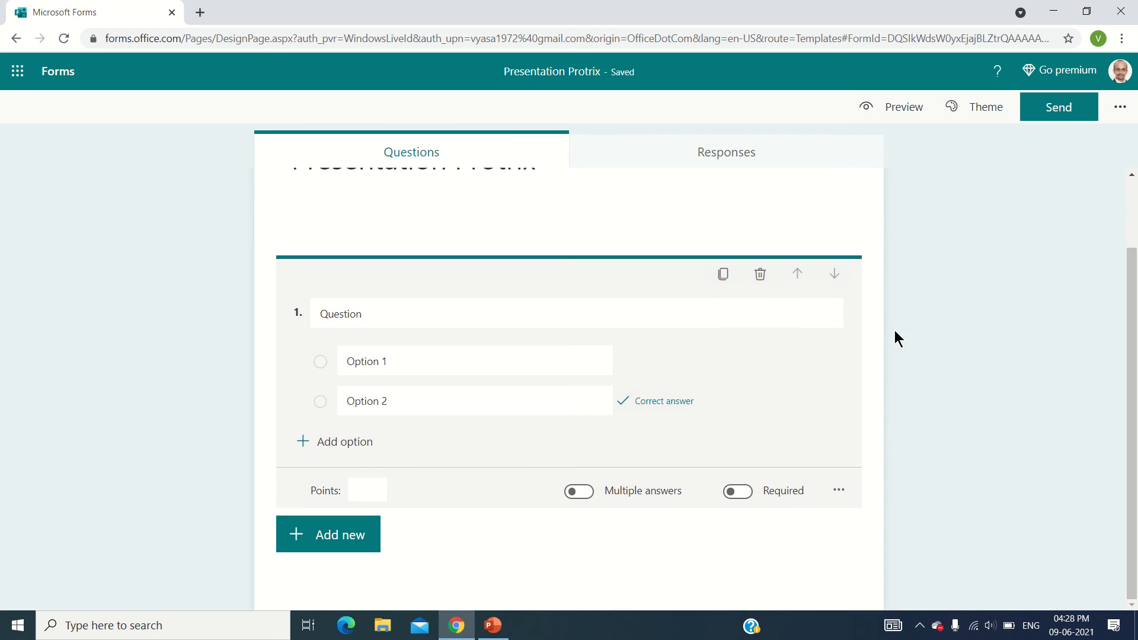
scroll(902, 317, "up", 2)
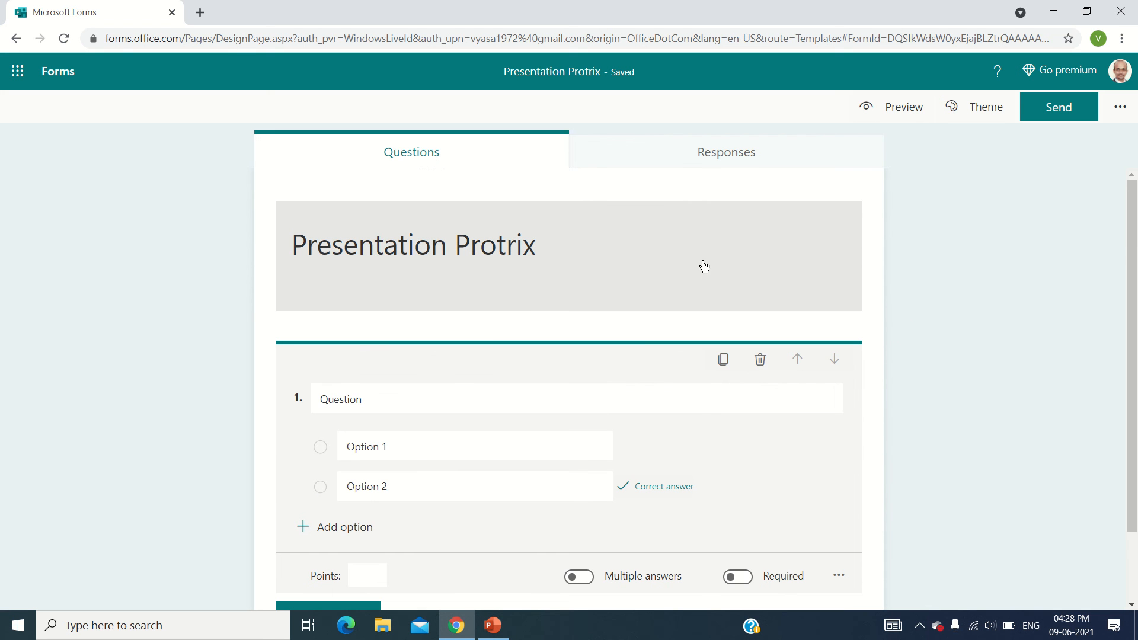
scroll(279, 324, "down", 2)
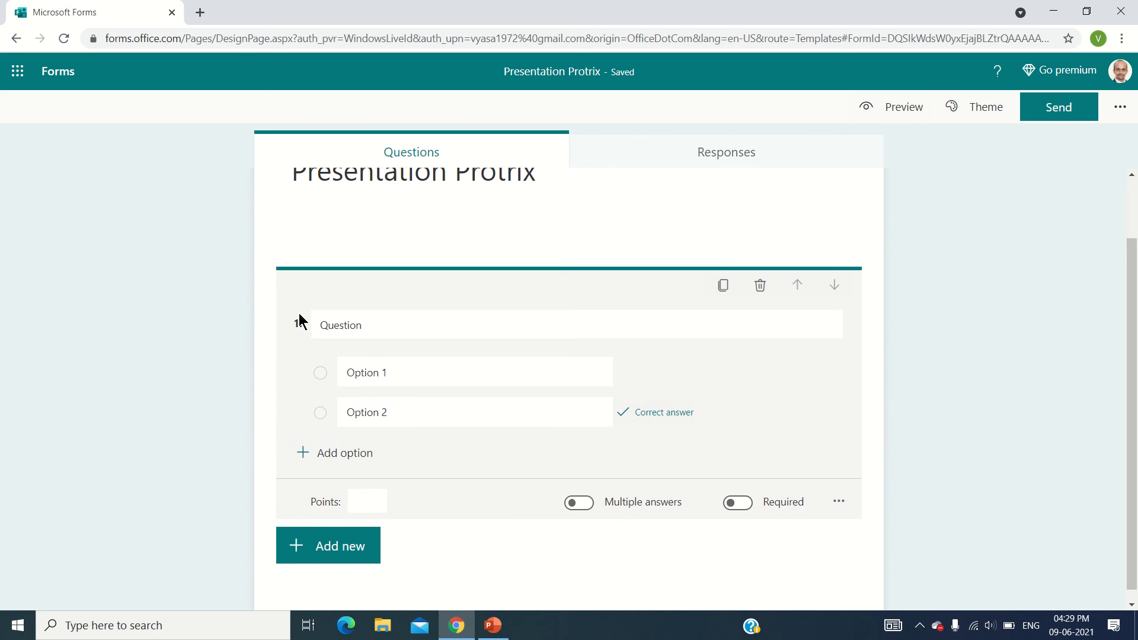
left_click(674, 417)
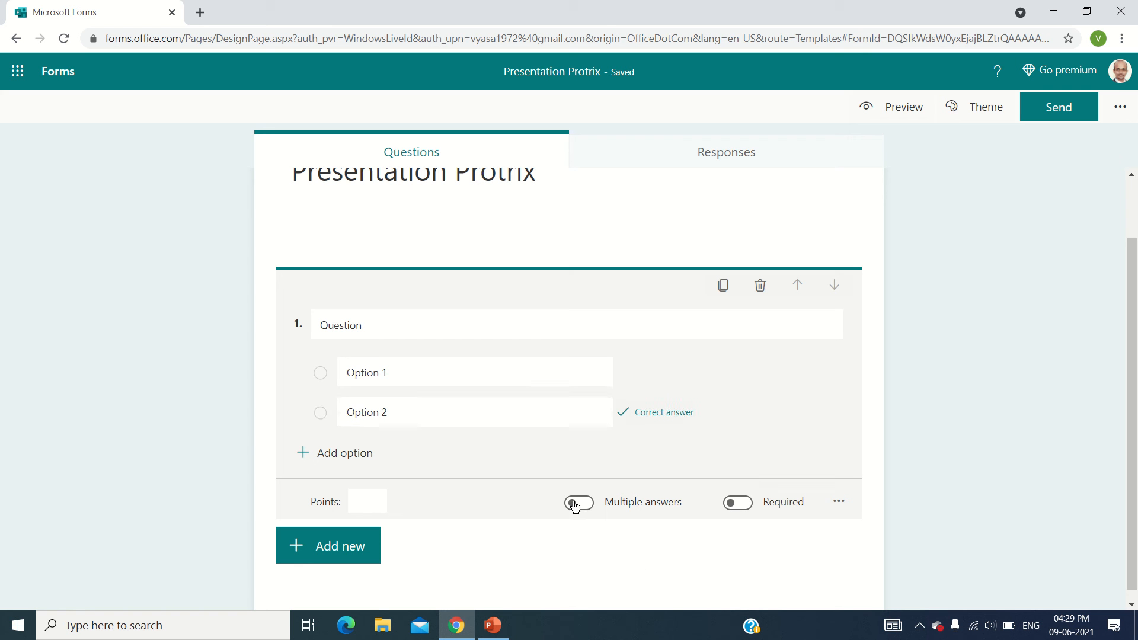
left_click(24, 488)
Step: Add a third answer option to question 1 and set the question's points to 10
left_click(348, 404)
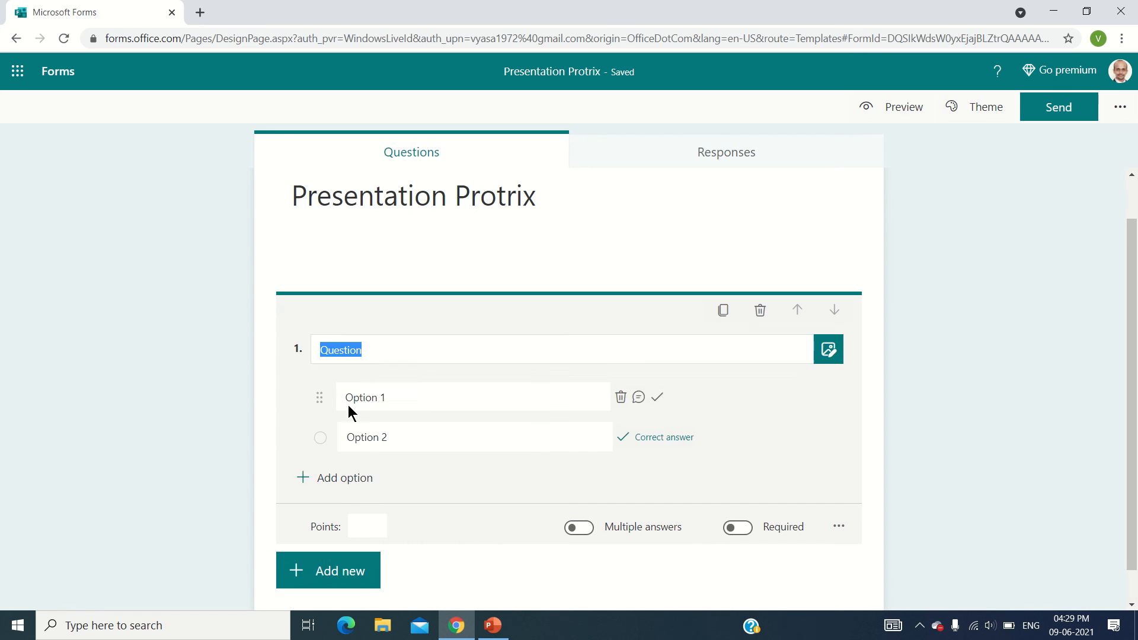
left_click(352, 485)
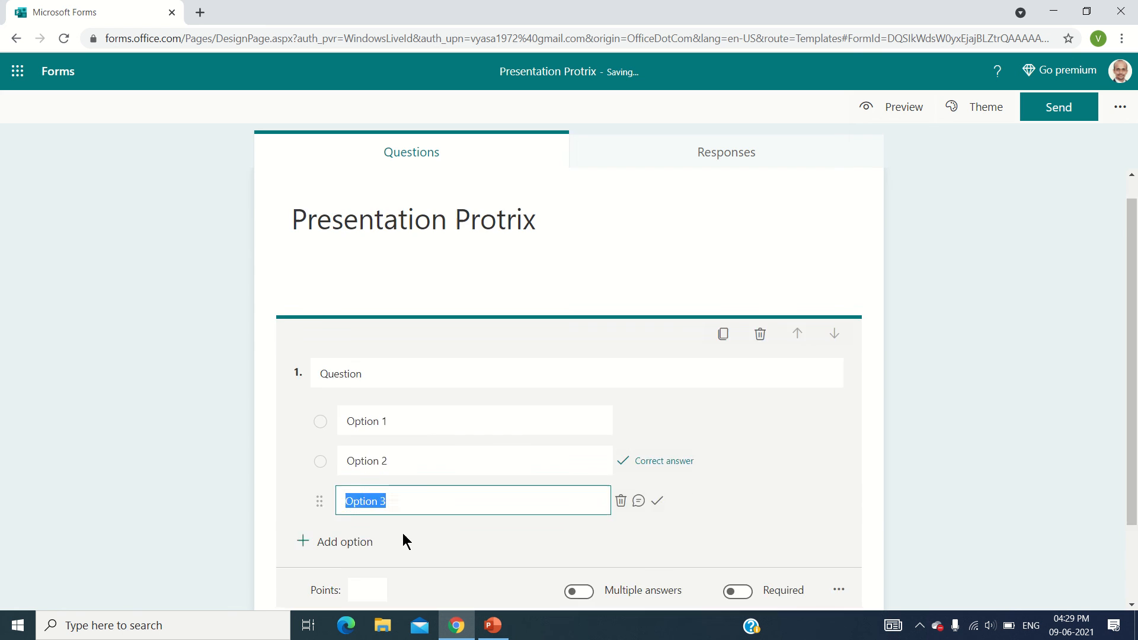
left_click(425, 539)
left_click(371, 540)
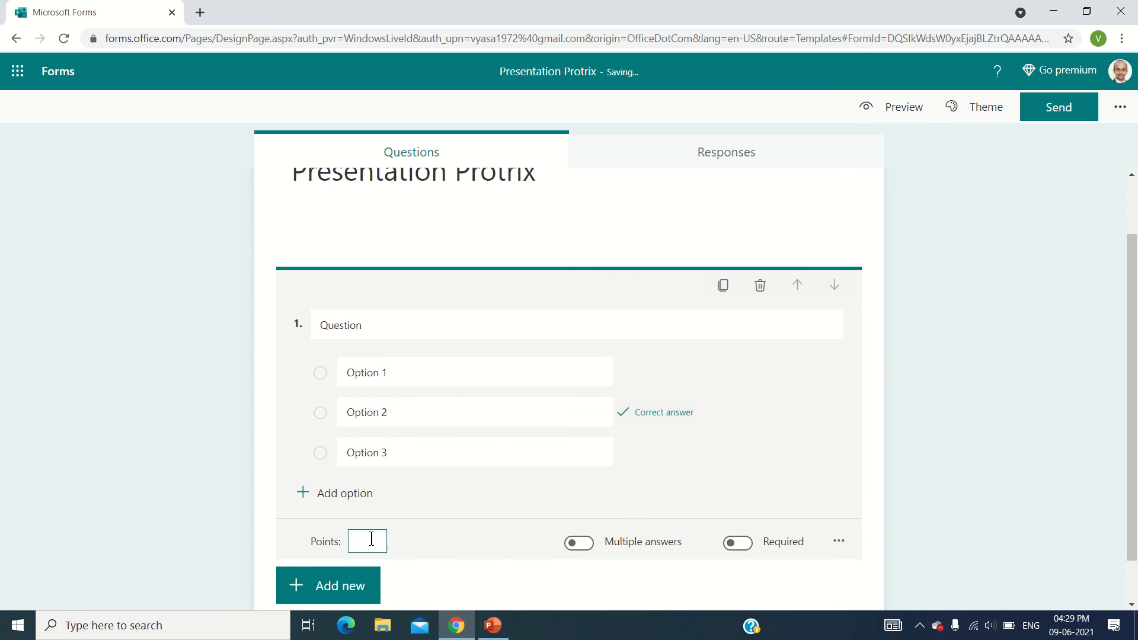
type("10")
scroll(340, 536, "up", 1)
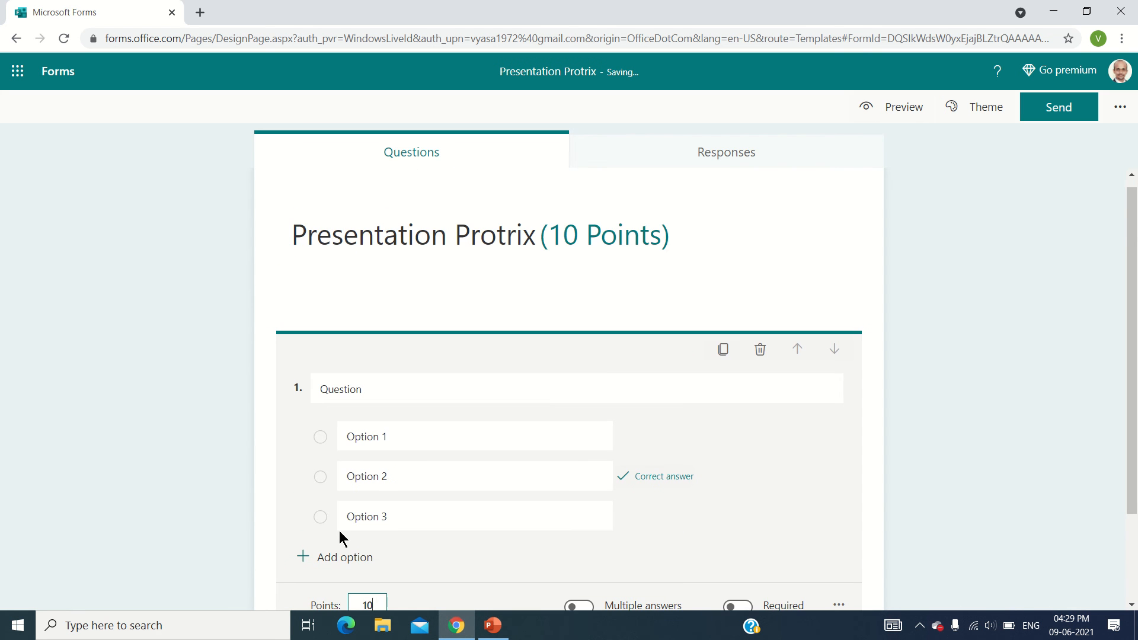
left_click(253, 564)
scroll(278, 546, "down", 2)
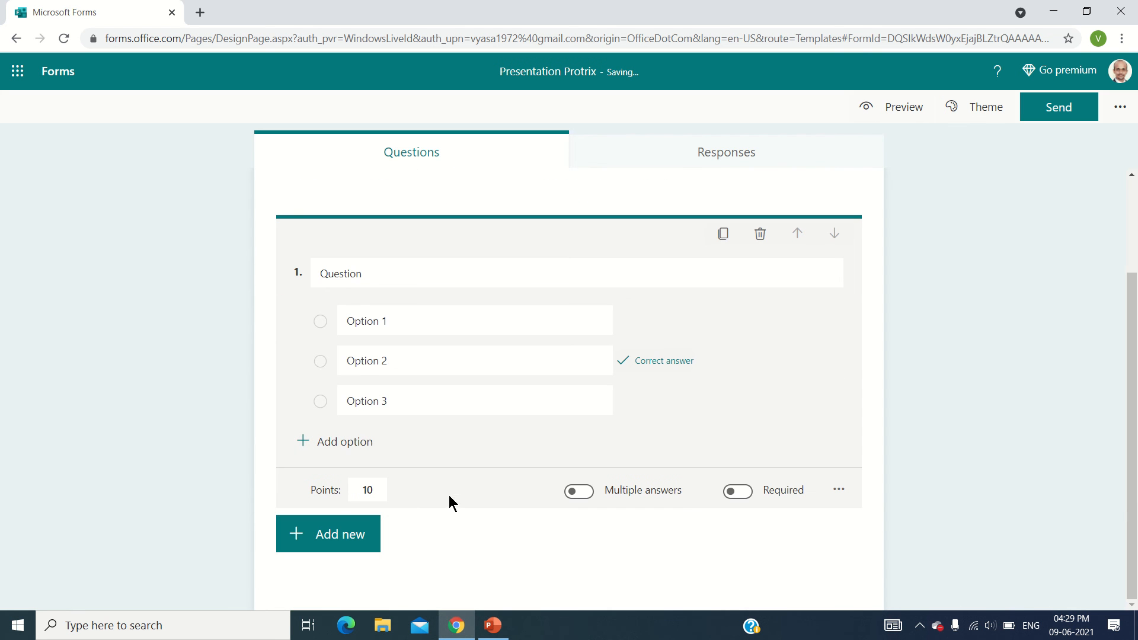
scroll(596, 333, "up", 2)
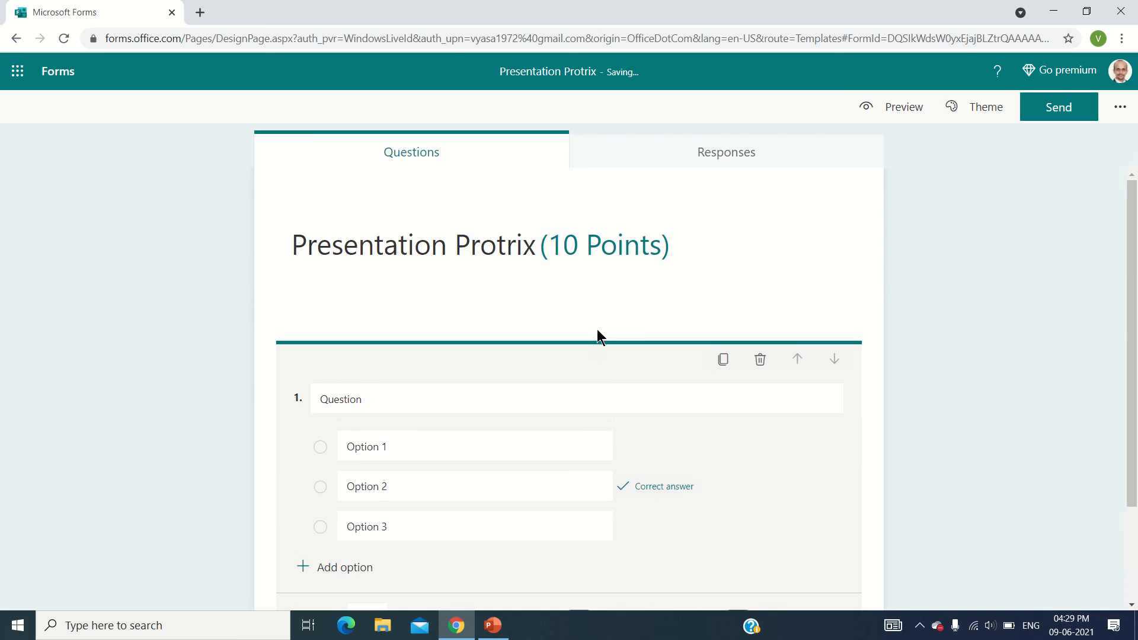
scroll(609, 352, "down", 1)
scroll(609, 352, "up", 1)
scroll(553, 292, "down", 2)
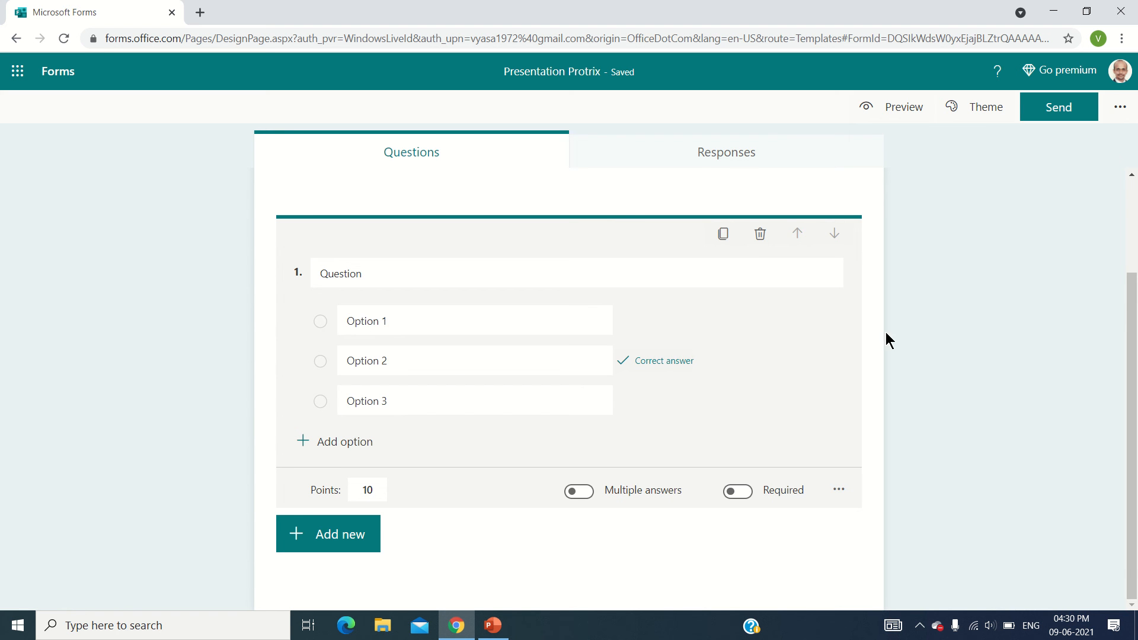
Step: Finish editing question 1 and add a Rating question to the quiz as question 2
left_click(866, 342)
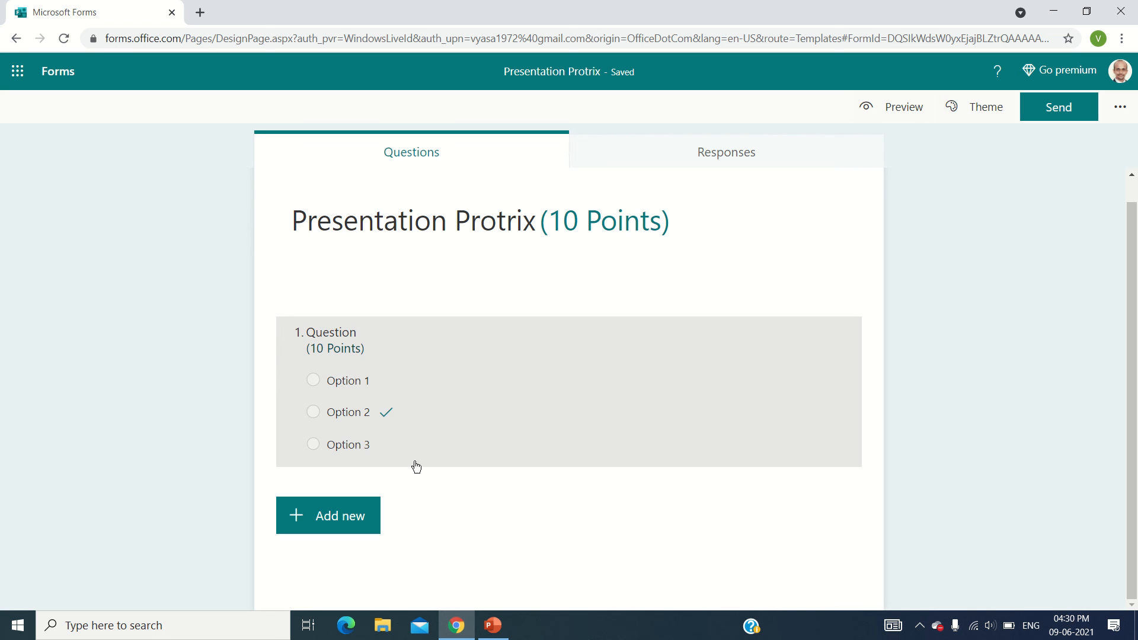
left_click(318, 516)
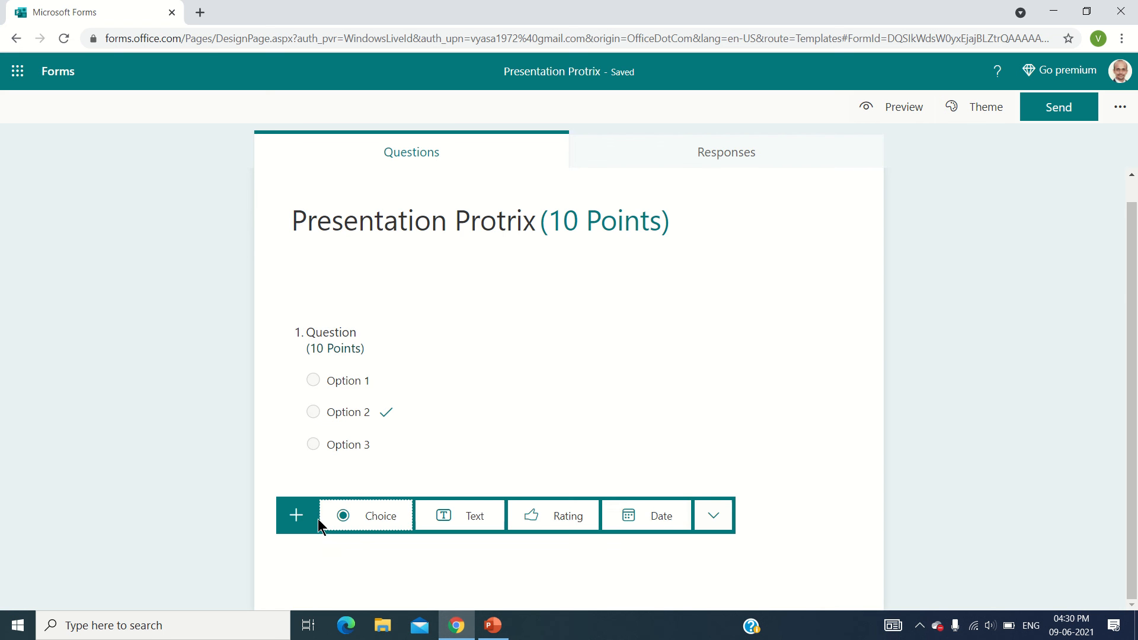
left_click(567, 524)
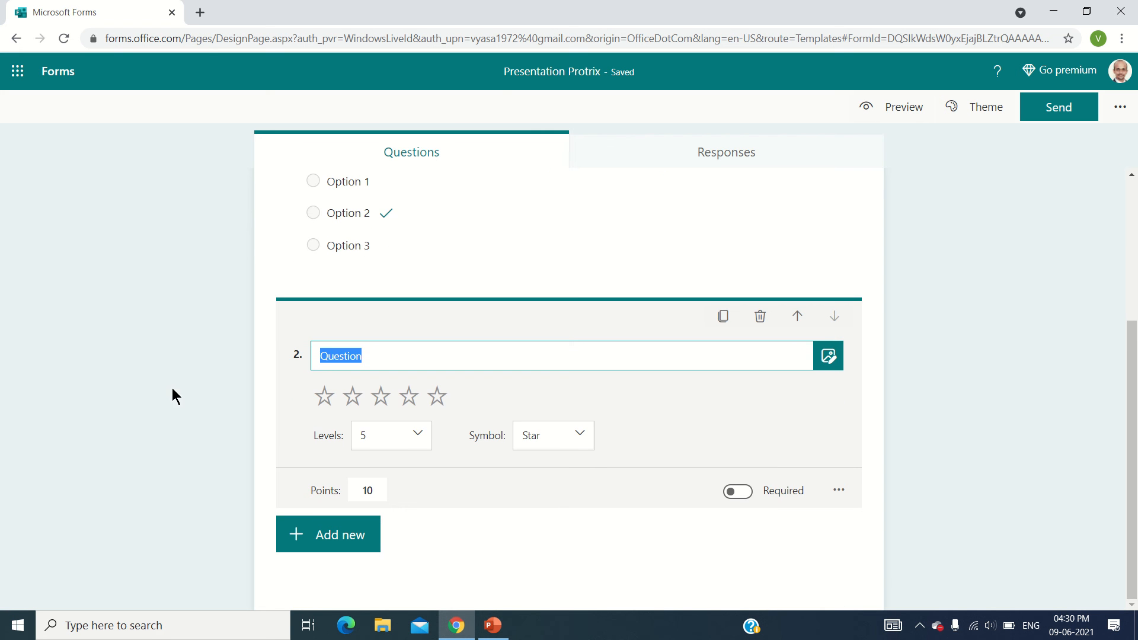
left_click(173, 392)
scroll(338, 498, "up", 1)
scroll(363, 593, "down", 1)
left_click(384, 511)
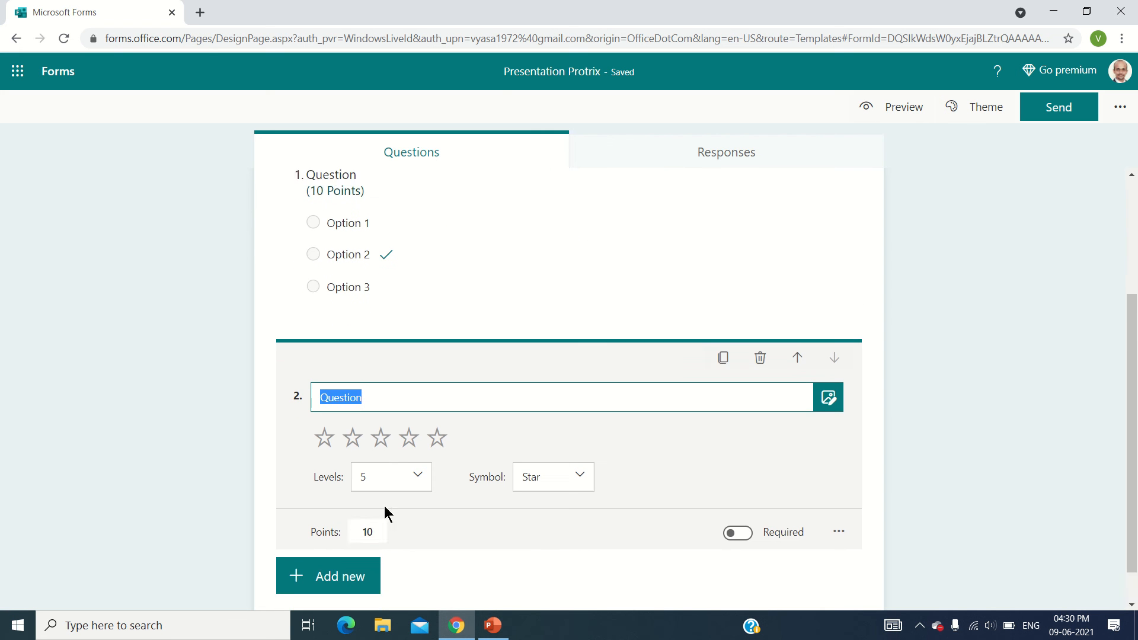
Step: Set the number of rating levels of question 2 to 3
left_click(370, 489)
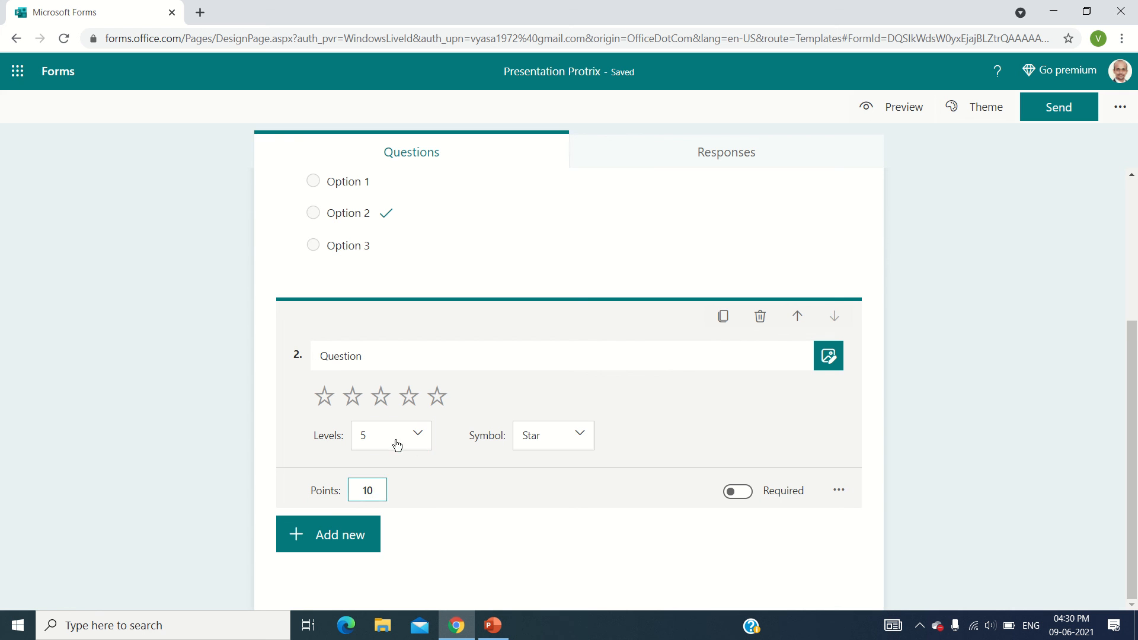
left_click(397, 450)
left_click(391, 496)
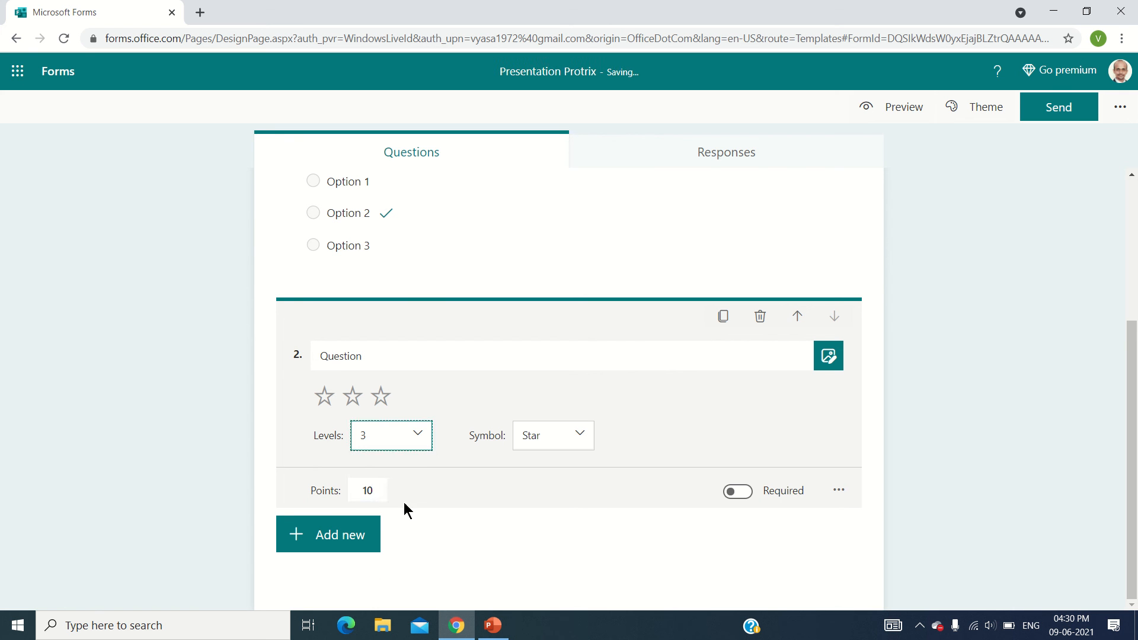
Step: View the symbol choices and the additional settings of rating question 2, leaving them without choosing anything
left_click(551, 444)
key("Escape")
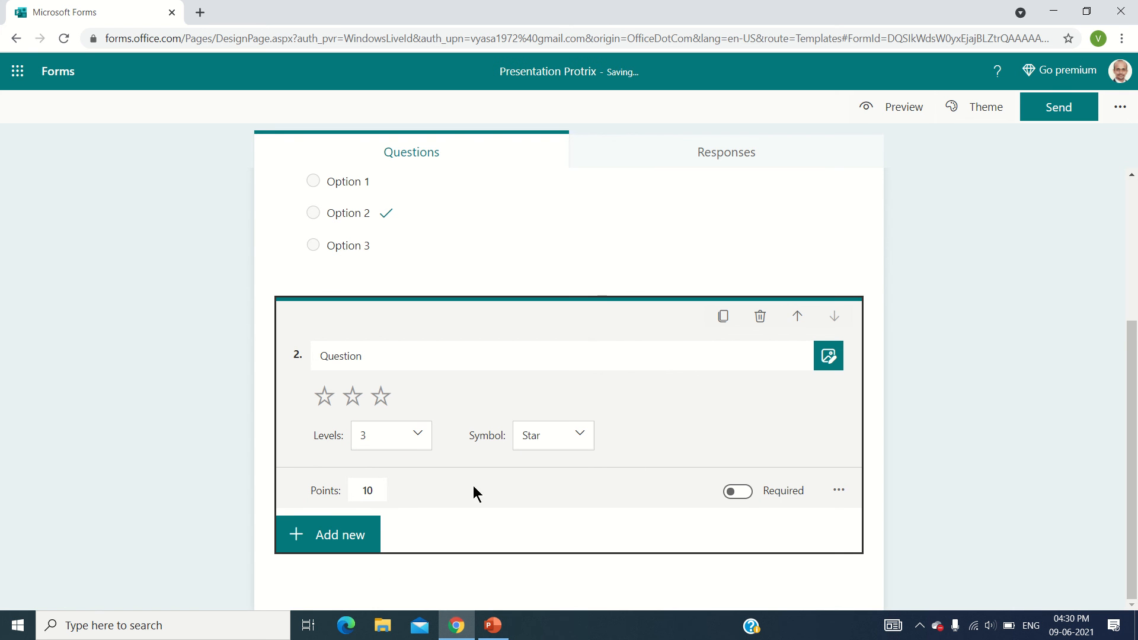
left_click(838, 490)
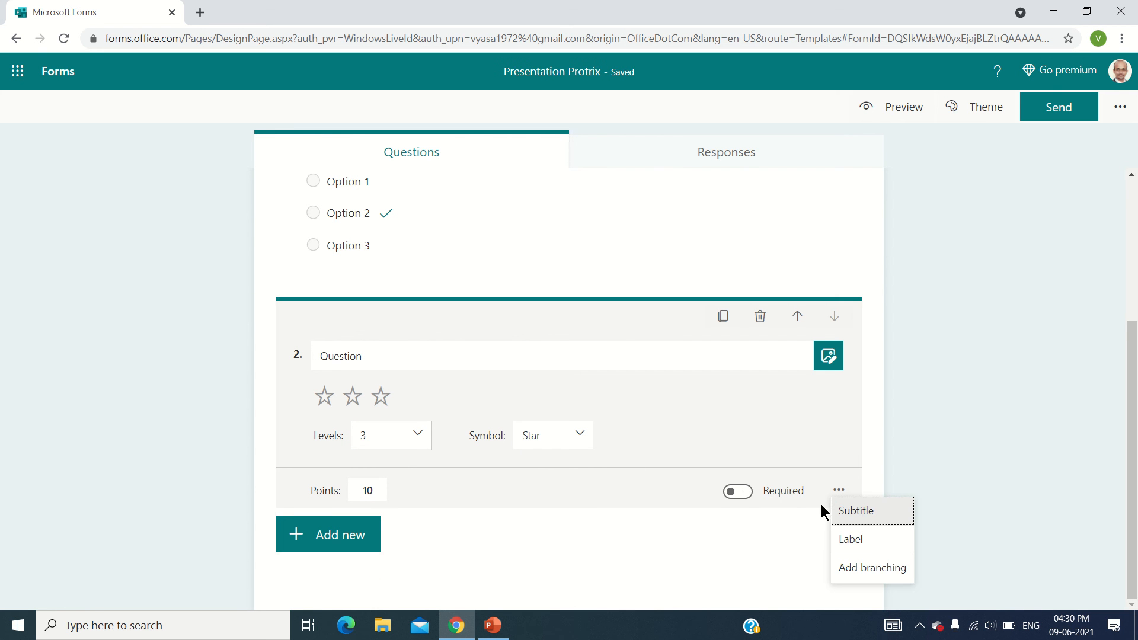
left_click(680, 435)
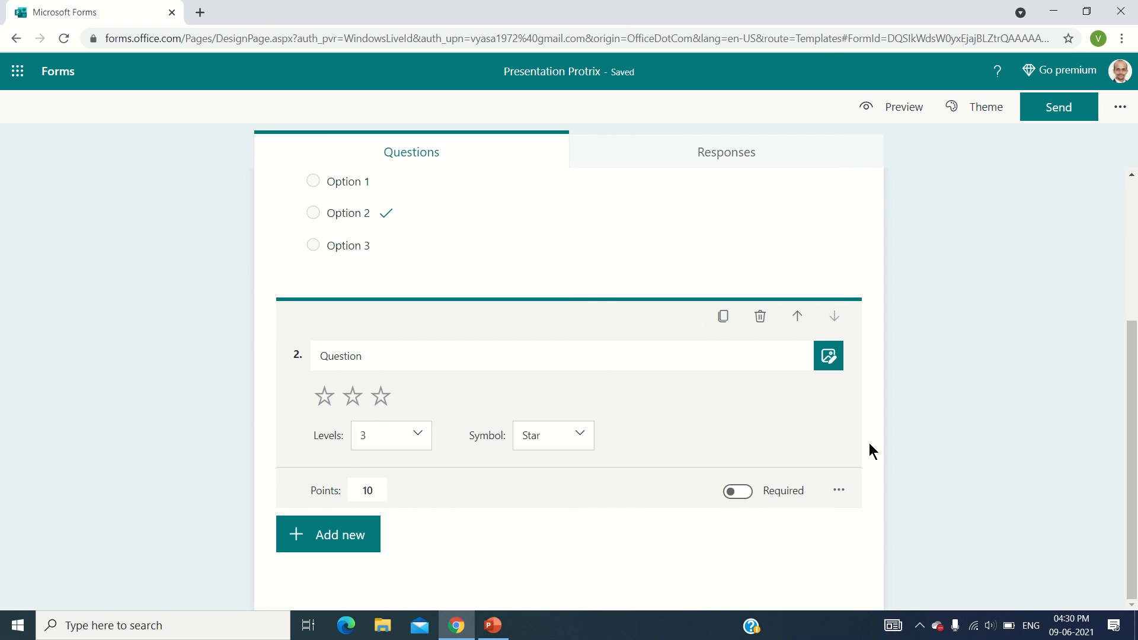
Step: Review the quiz's questions and switch to the Microsoft Forms presentation in PowerPoint
scroll(679, 393, "up", 3)
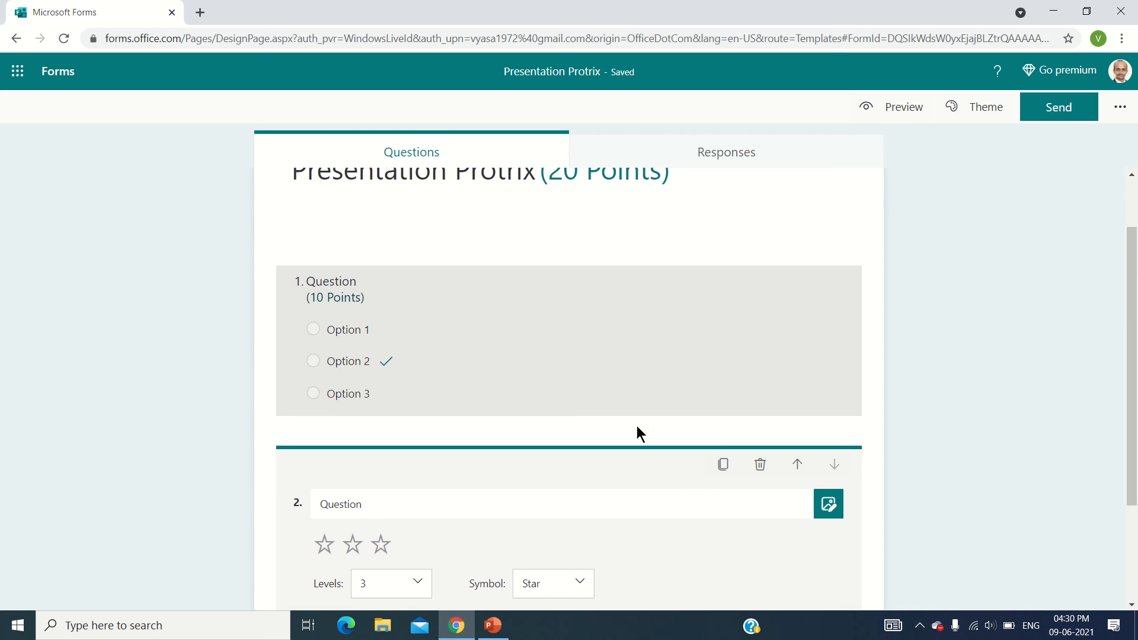
left_click(494, 625)
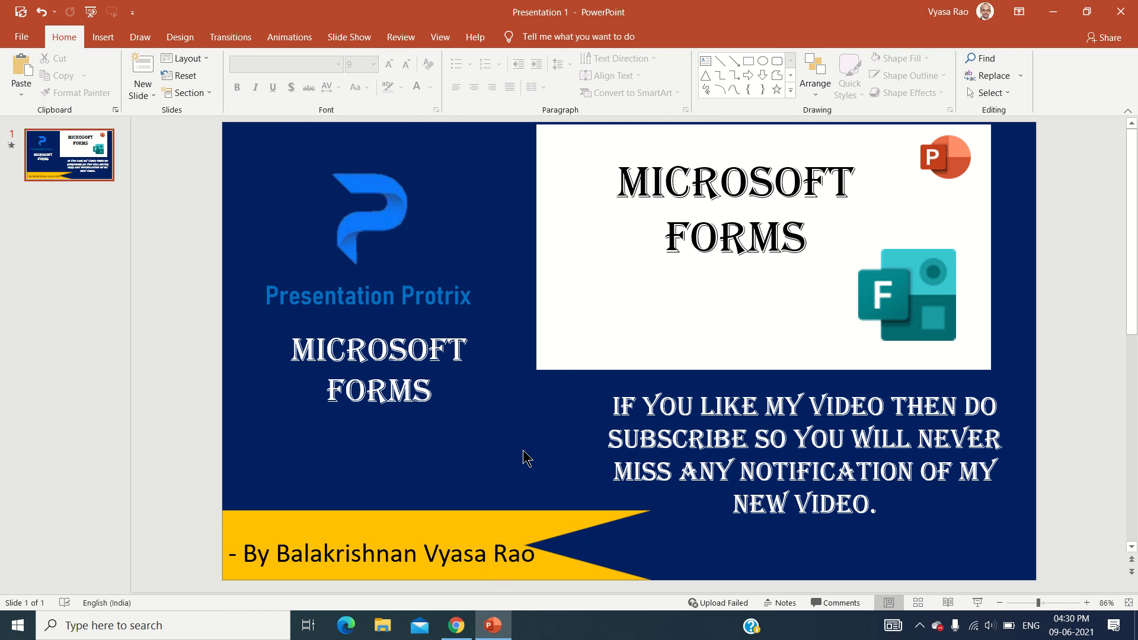